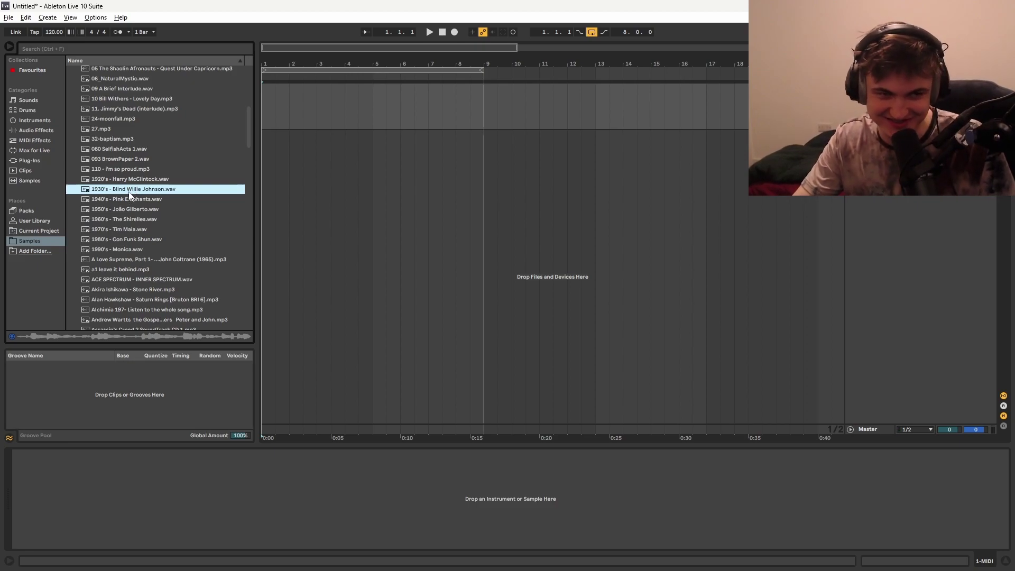
Step: Add, then remove, the Blind Willie Johnson clip, set tempo to 140, and preview Voices Of East Harlem
left_click_drag(130, 196, 270, 142)
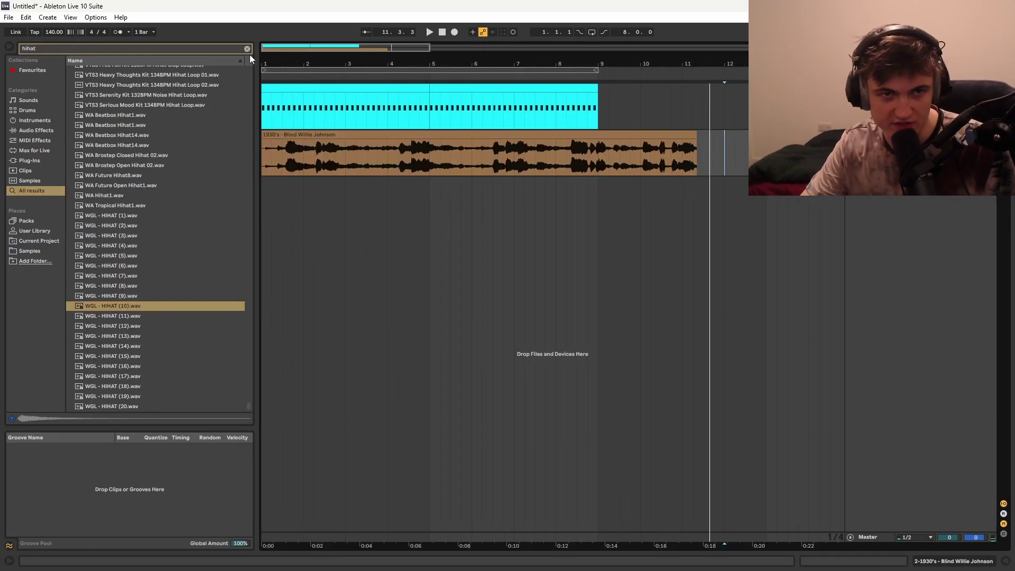
left_click(250, 52)
left_click(37, 251)
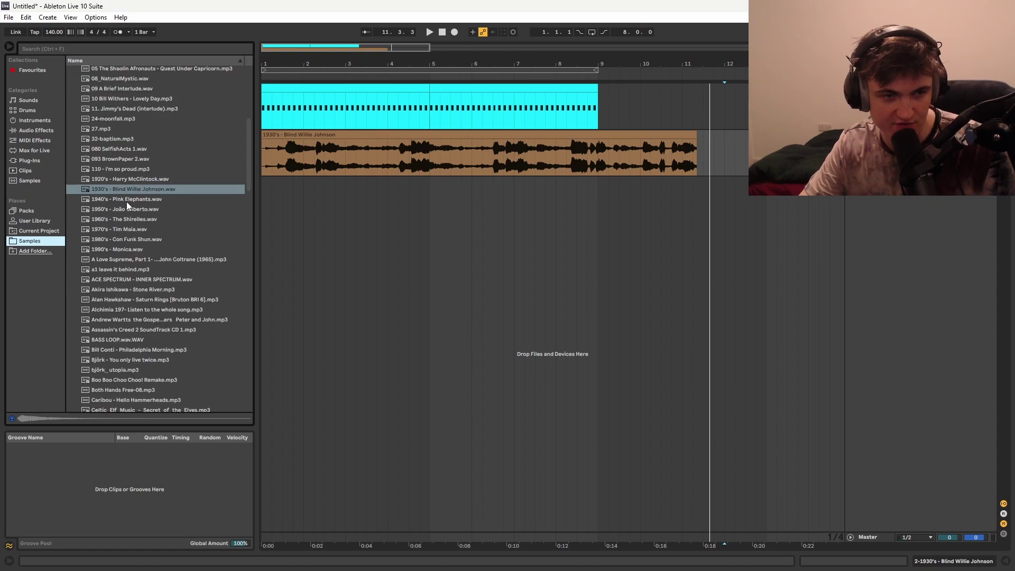
left_click(270, 152)
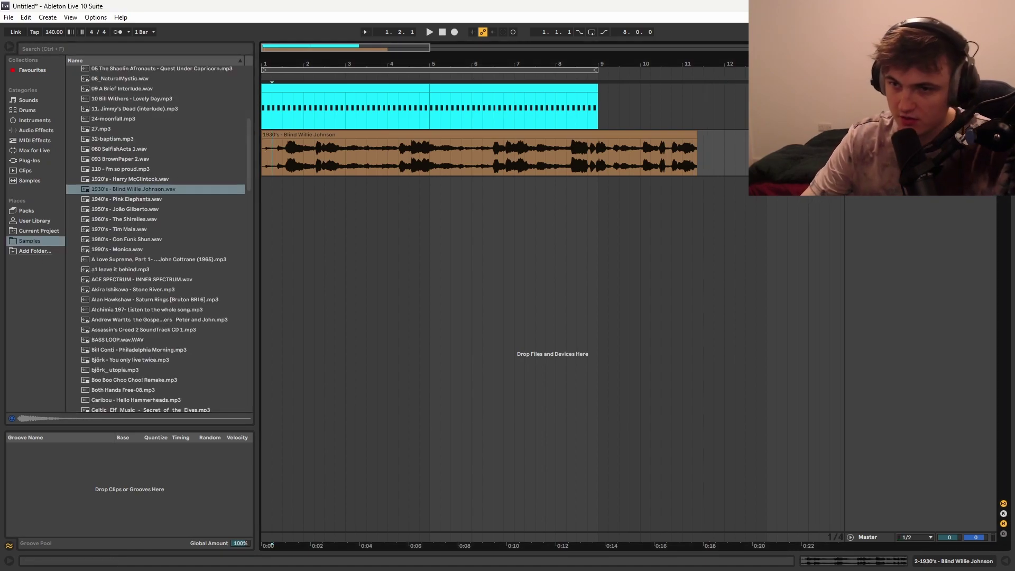
double_click(877, 135)
left_click(155, 236)
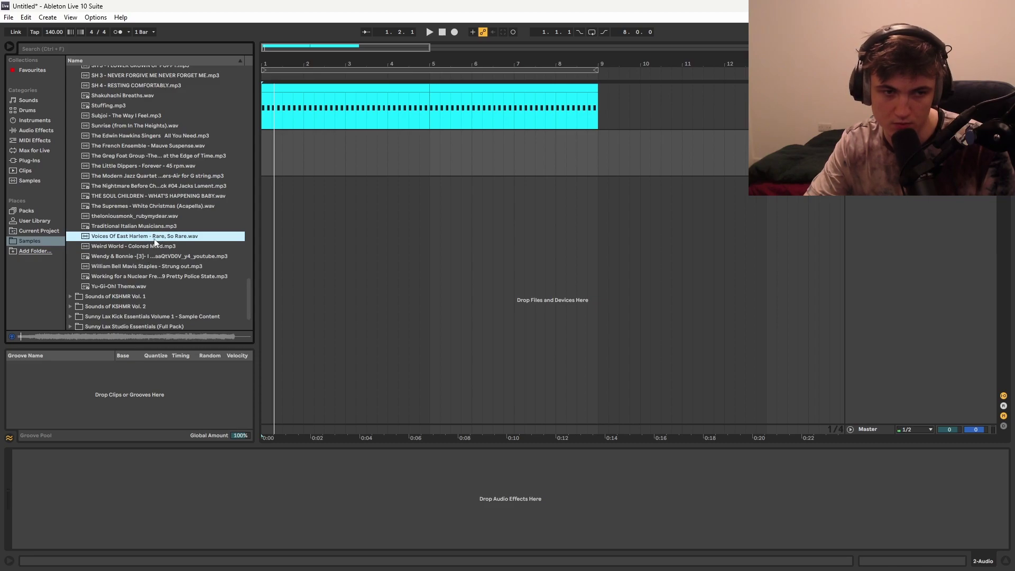
Step: Place Voices Of East Harlem in the arrangement, play it, and zoom in on its start
left_click_drag(148, 240, 323, 126)
key("space")
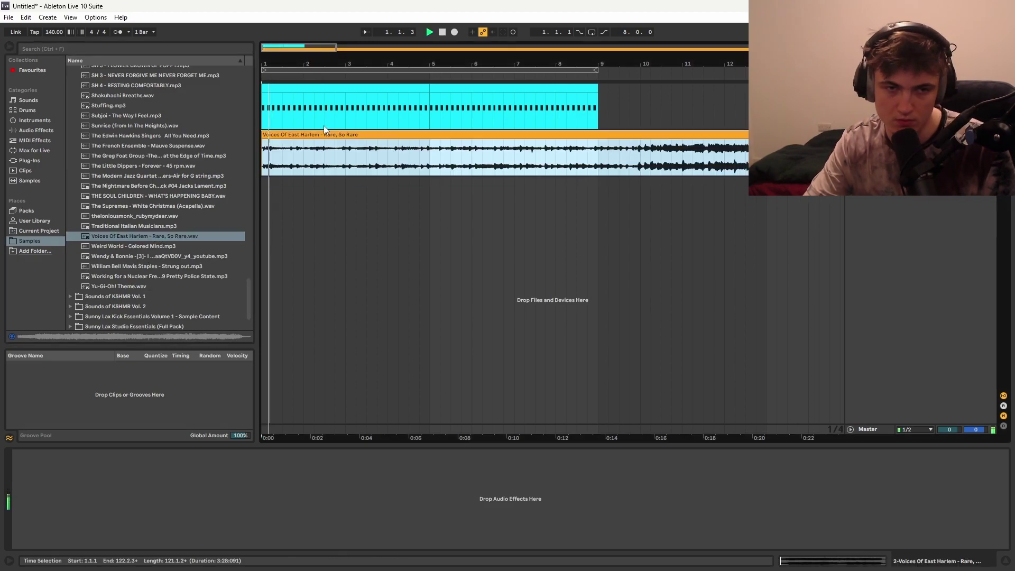
key("plus")
left_click_drag(301, 61, 302, 79)
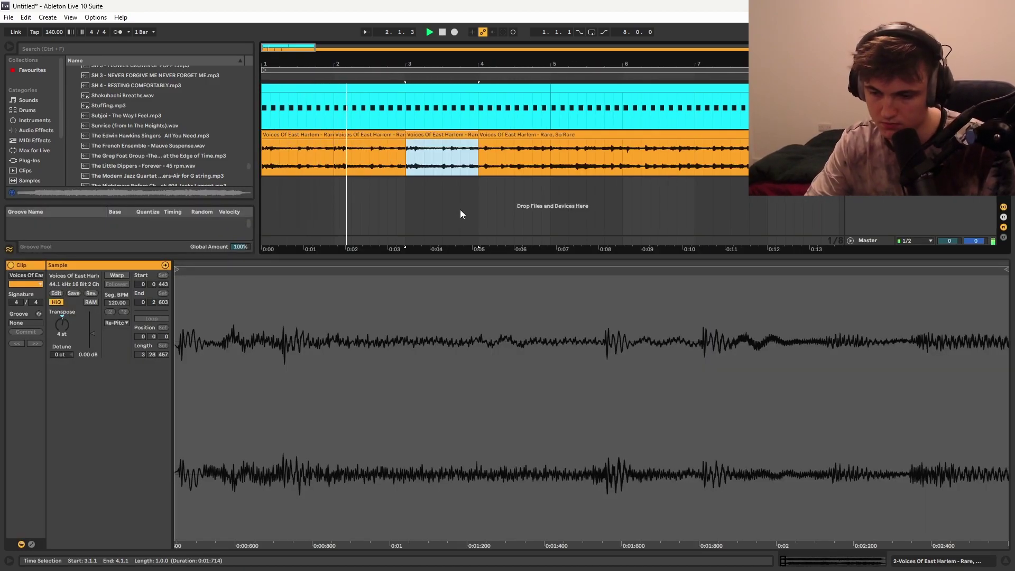
Step: Split the Voices clip into a one-bar slice, duplicate it, delete the leftover, and add a track
key("Right")
key("ctrl+e")
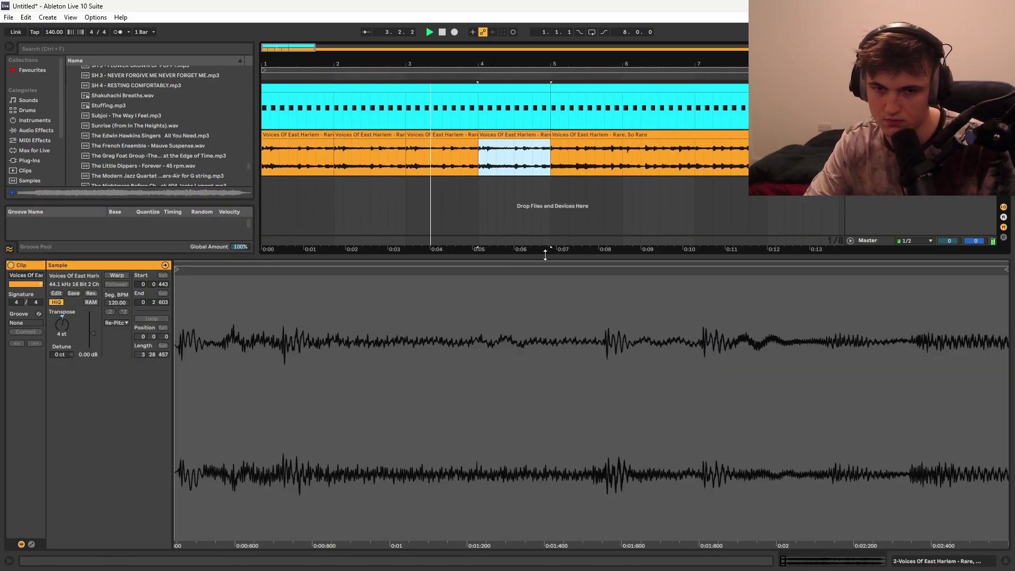
key("ctrl+alt+l")
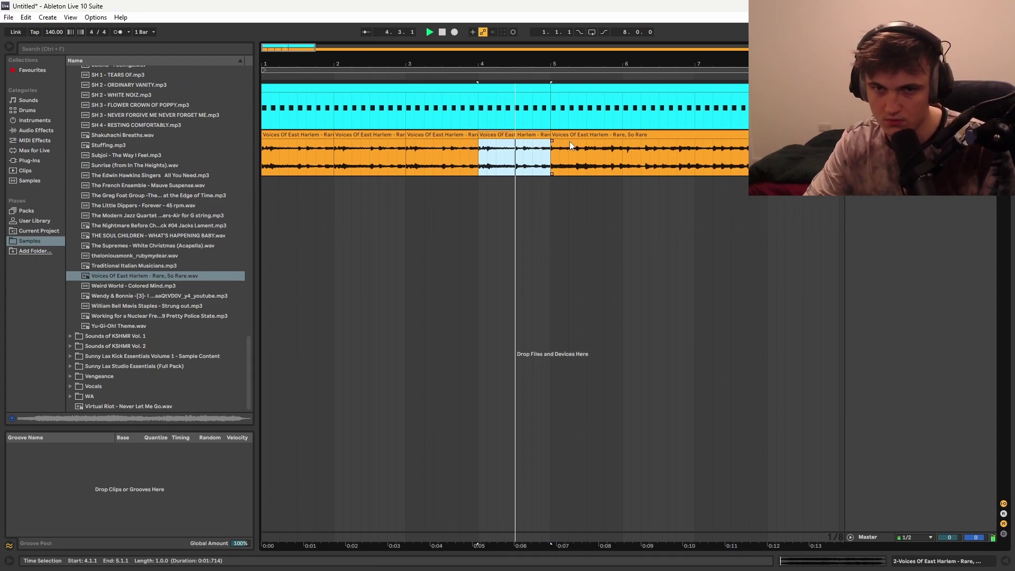
key("ctrl+d")
left_click(646, 136)
key("Delete")
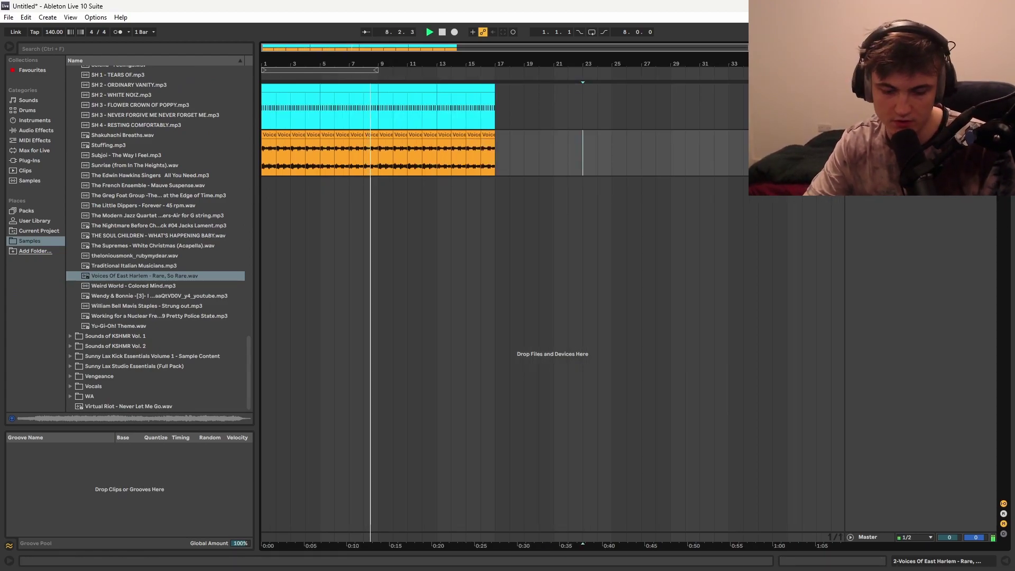
key("ctrl+t")
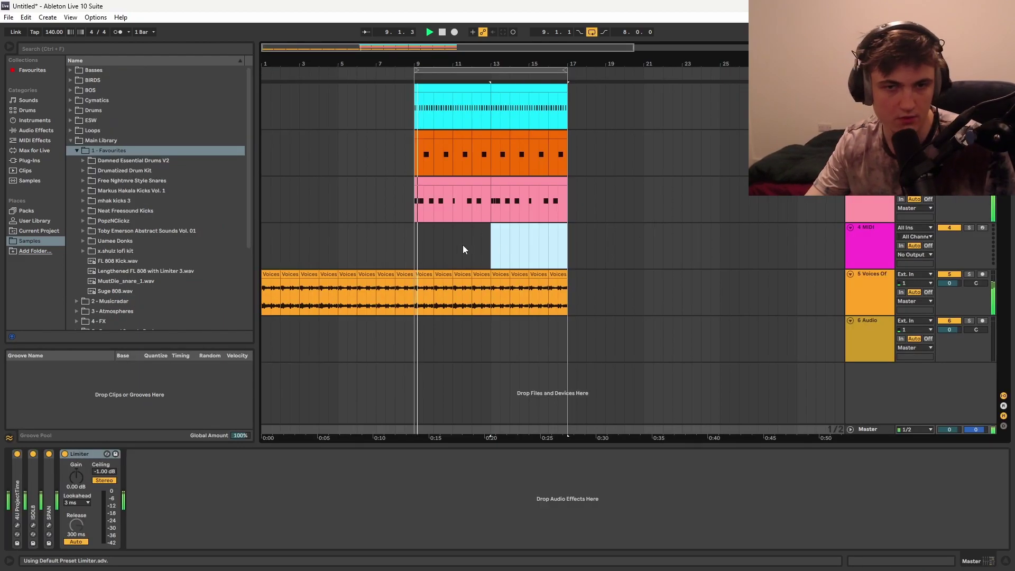
key("Delete")
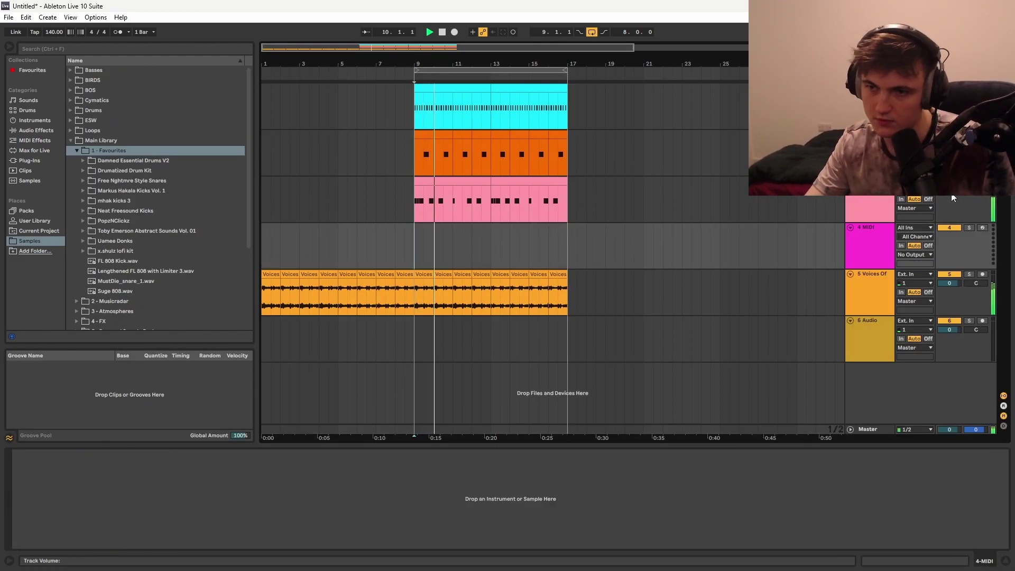
Step: Search Samples for 'kick', audition several kicks, and pick [Kick] DNA.wav for the kick track
left_click(869, 188)
key("space")
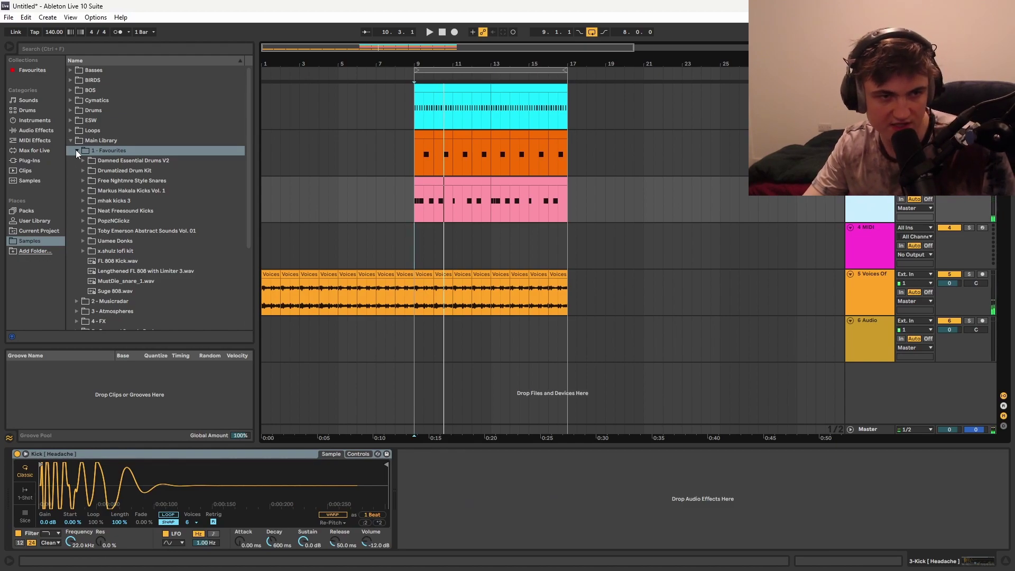
left_click(30, 180)
left_click(62, 51)
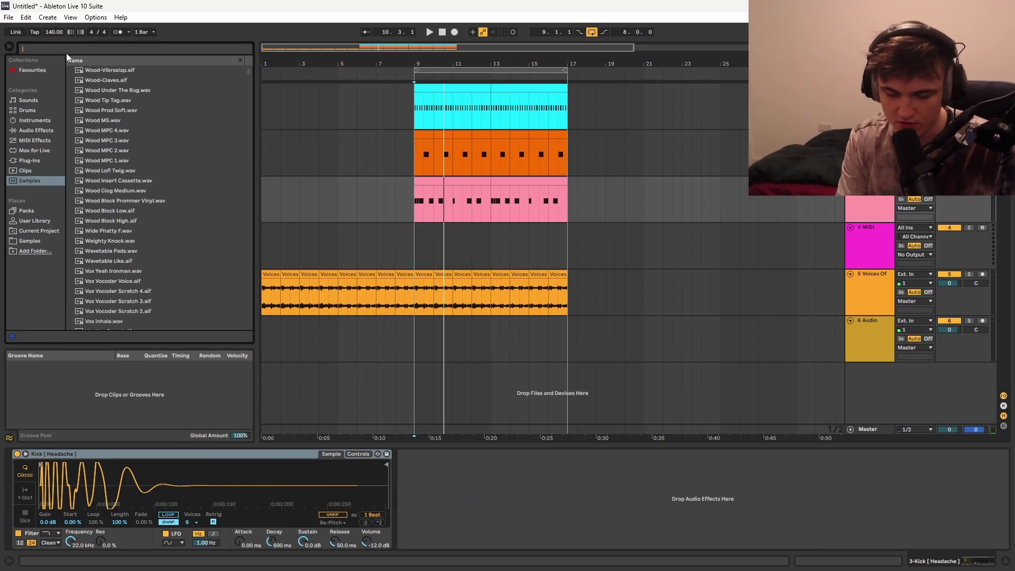
type("kick")
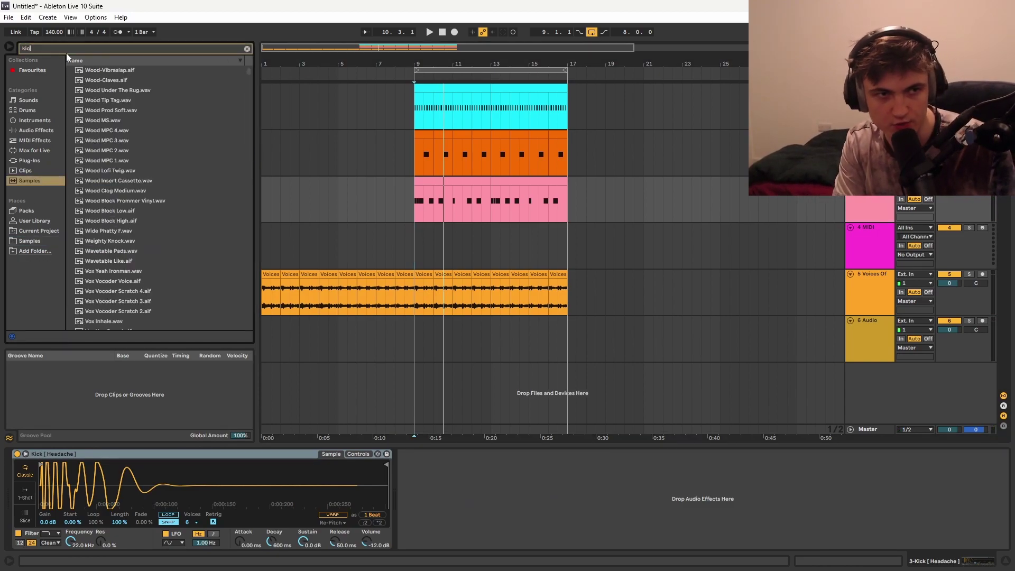
left_click(118, 221)
left_click(108, 290)
left_click(116, 201)
left_click(119, 211)
left_click(123, 204)
left_click(124, 221)
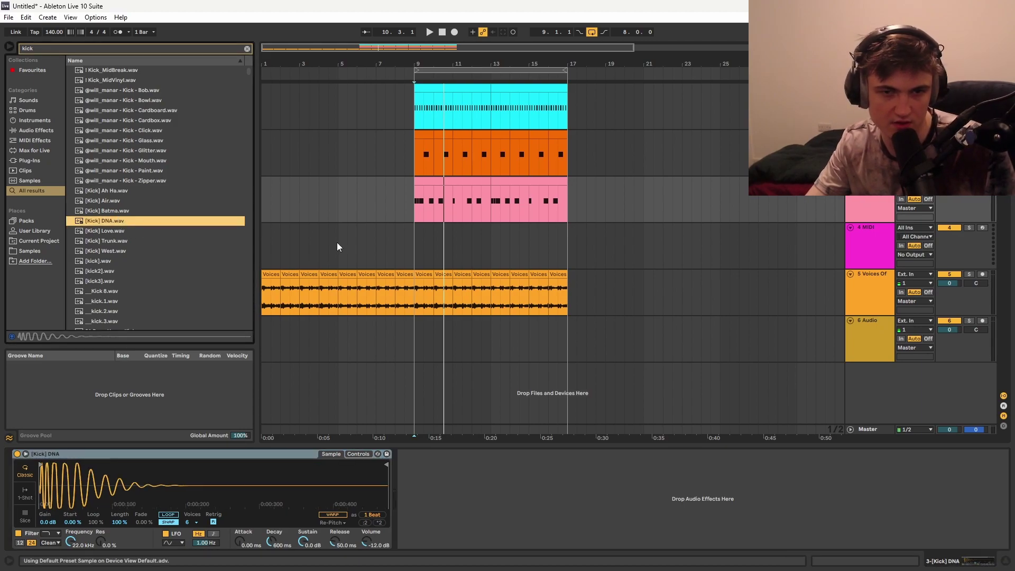
Step: Select MIDI track 4, play from bar 9, and browse the Musicradar sample folders
left_click(410, 239)
key("space")
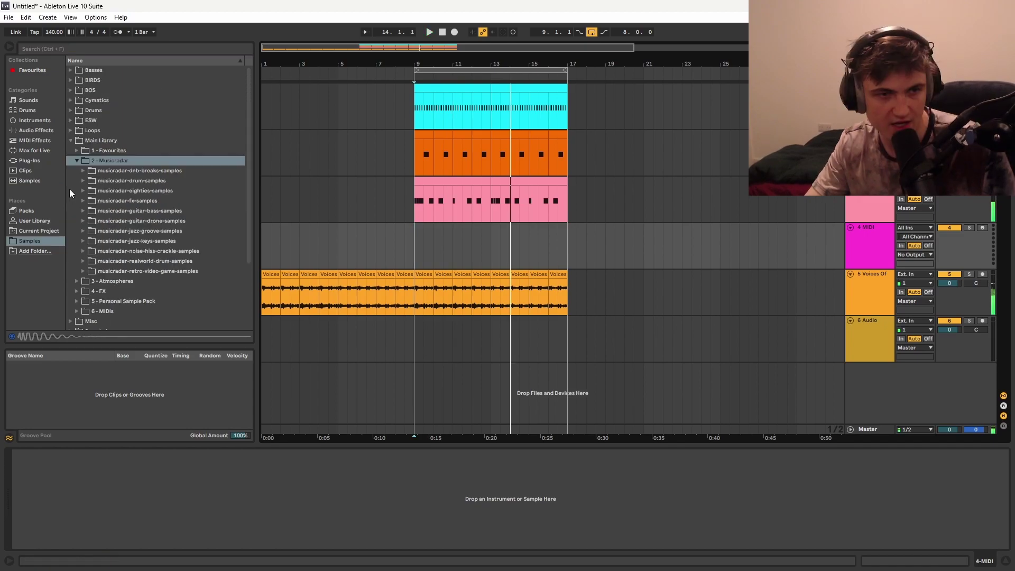
left_click(83, 170)
scroll(117, 195, "down", 1)
left_click(83, 129)
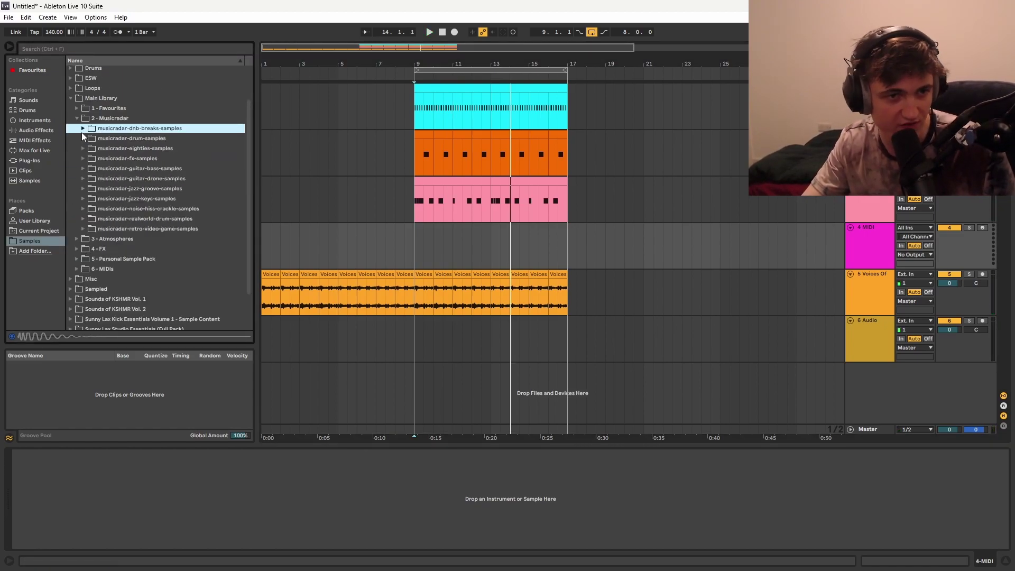
left_click(77, 118)
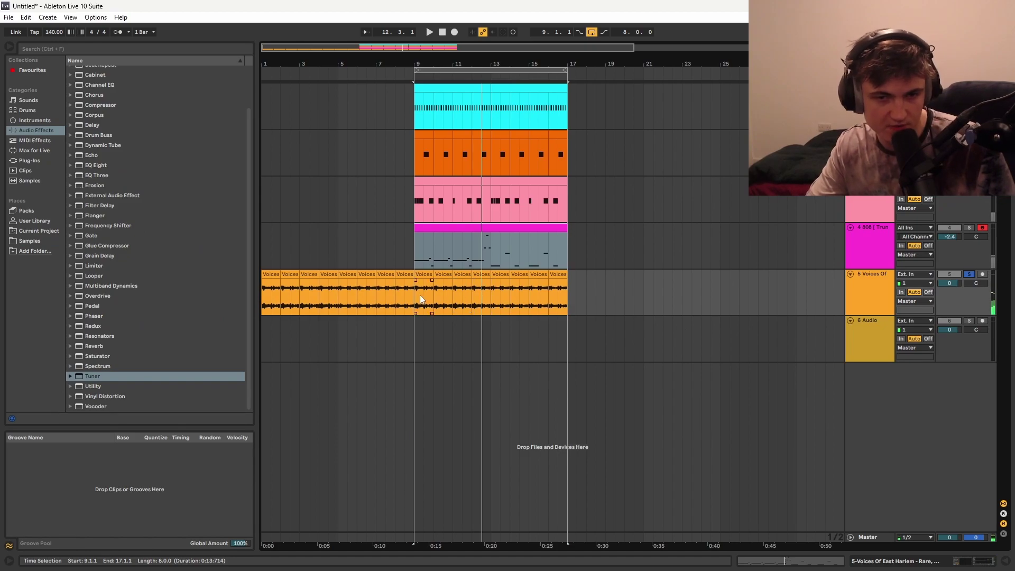
Step: Add a Utility device to the Voices track and widen its stereo Width to 327%
left_click(420, 295)
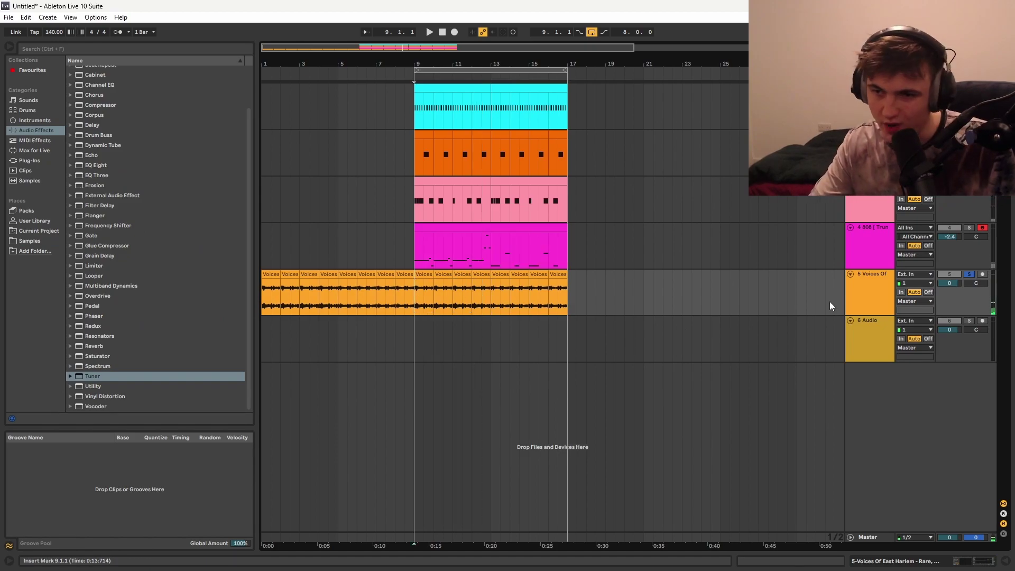
left_click(863, 284)
key("space")
scroll(211, 241, "down", 3)
left_click(98, 294)
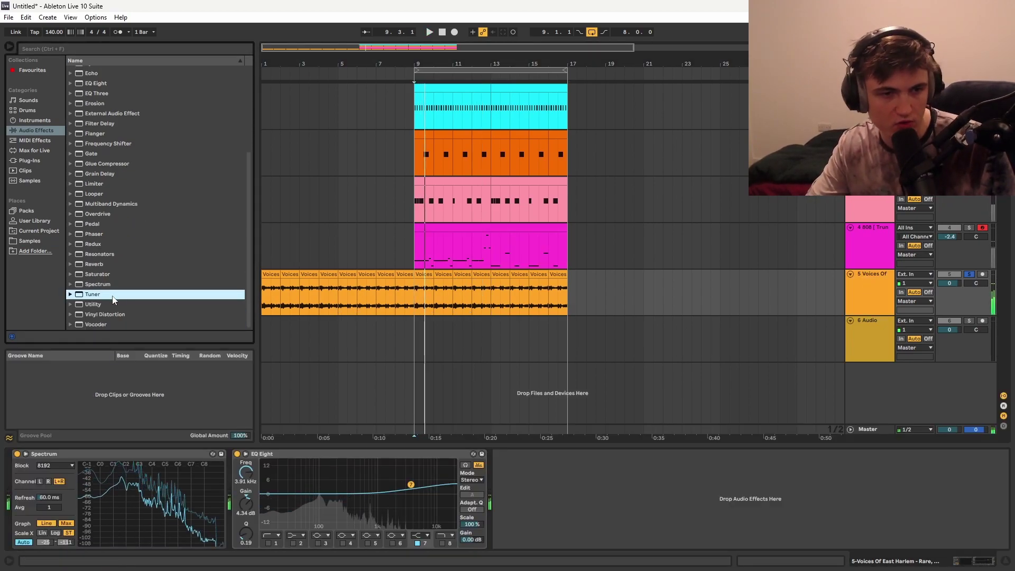
double_click(100, 304)
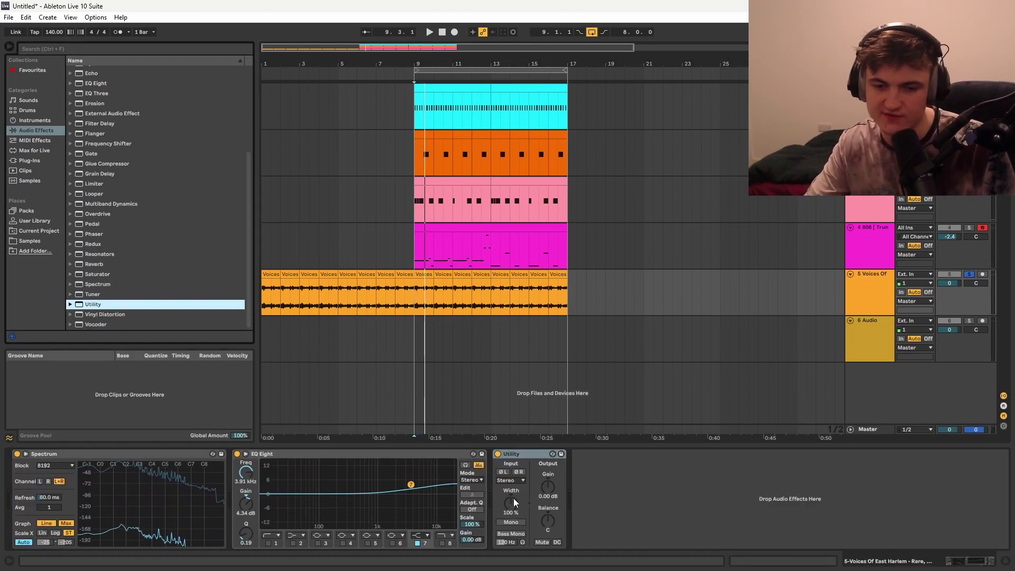
key("space")
left_click_drag(509, 502, 515, 539)
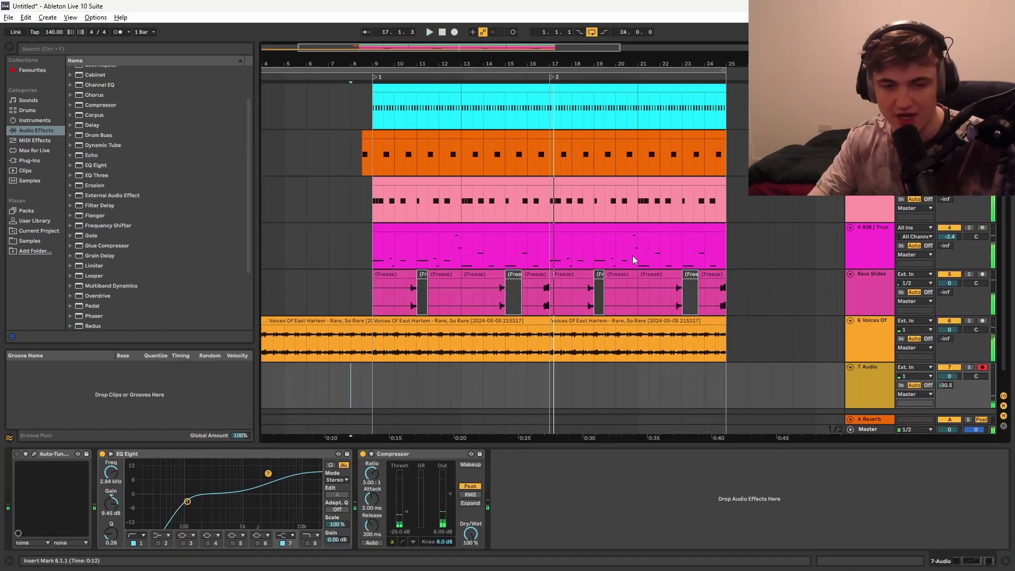
left_click_drag(522, 64, 523, 60)
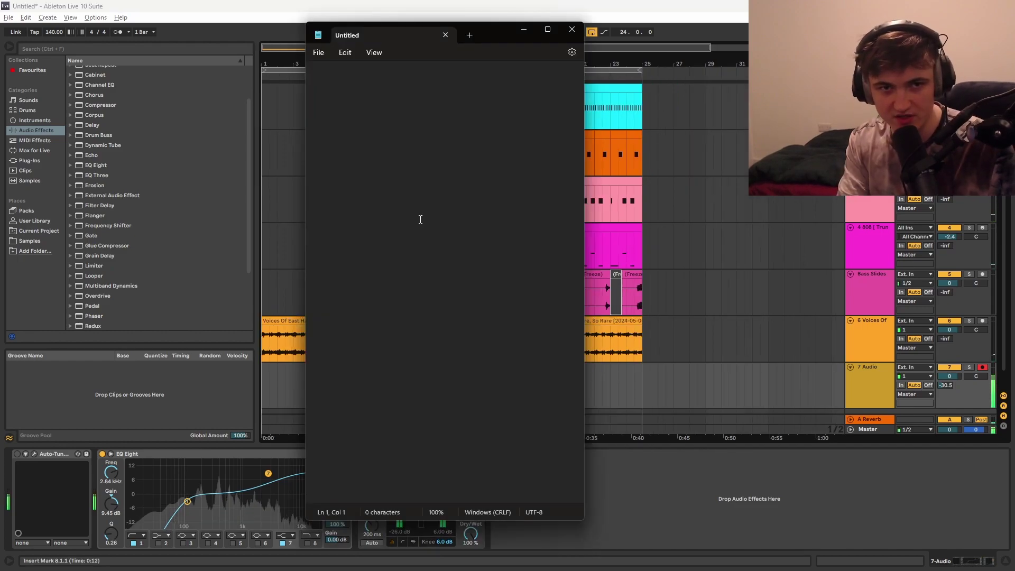
type("I can't believe you took my chicken sandwich what you thinkin")
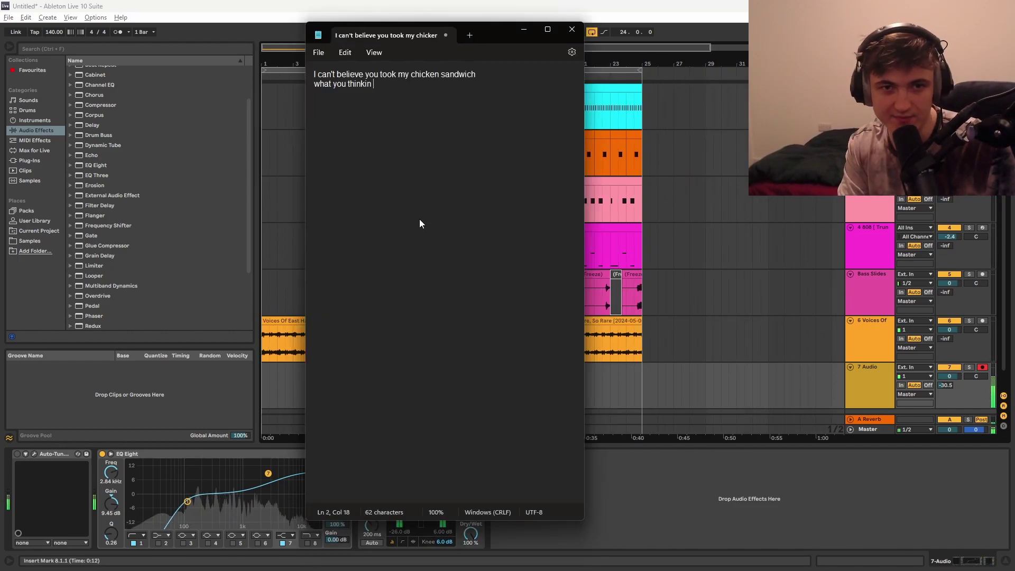
type("about")
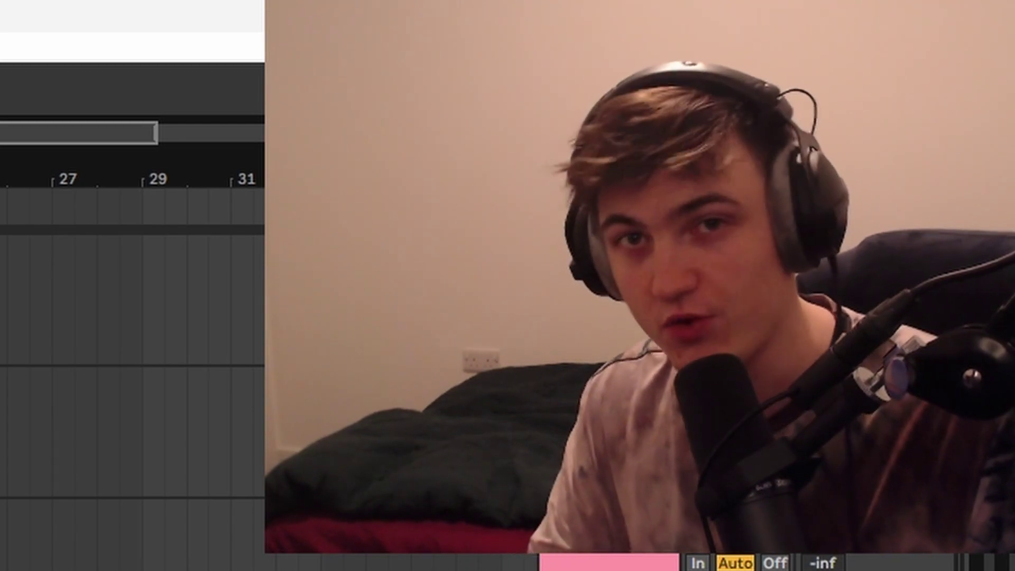
key("ctrl+a")
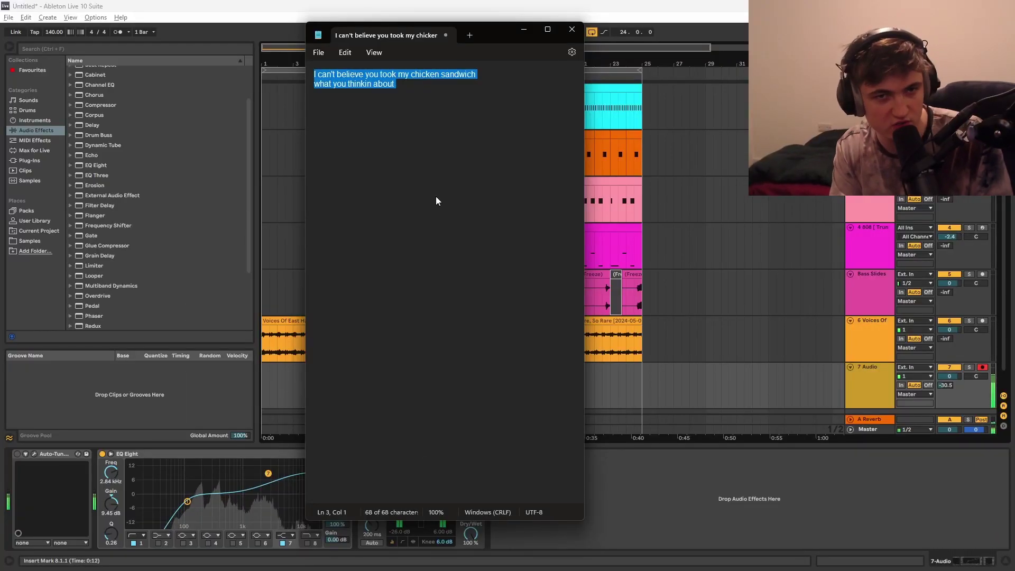
key("BackSpace")
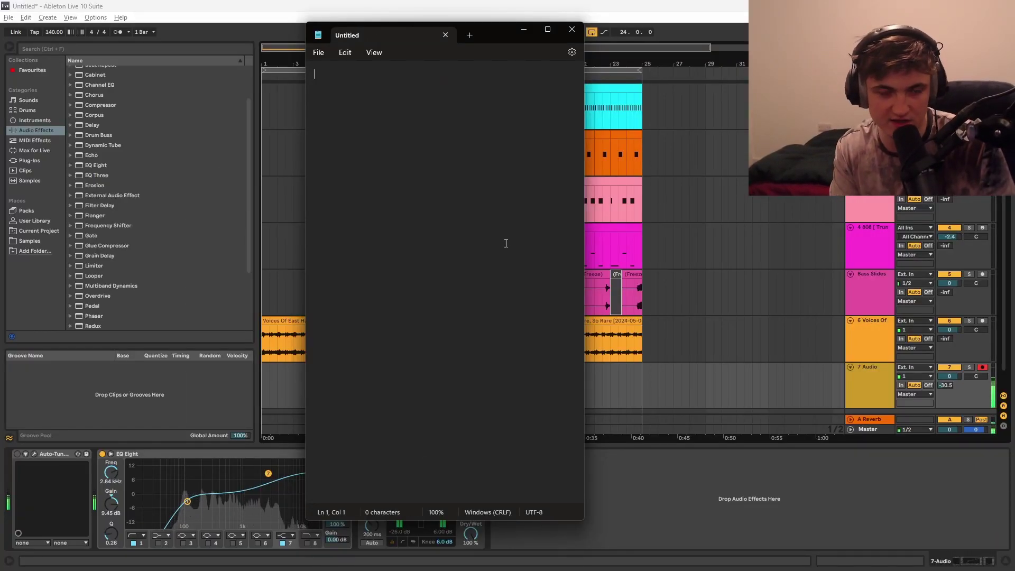
Step: Type the chicken-sandwich contraband line and the 'I could trust, thought you was my friend' line
type("The way")
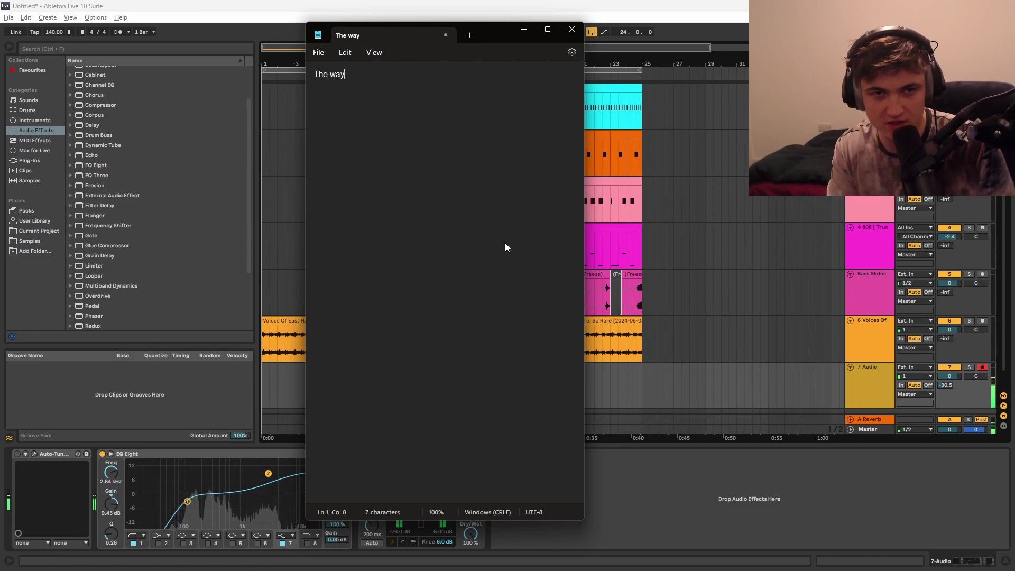
type(" you took my chi")
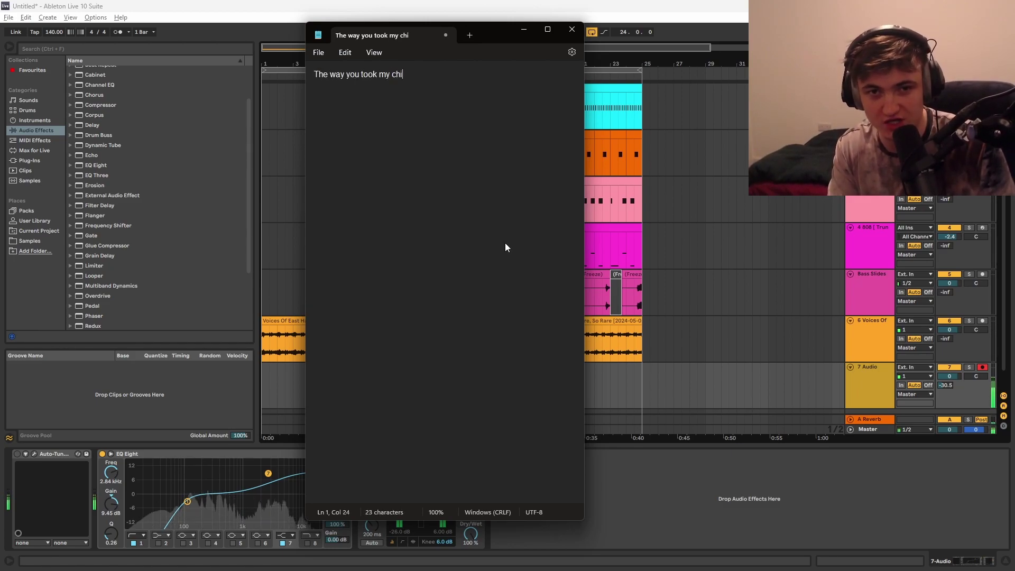
type("cken sandwich")
key("Return")
type("like it")
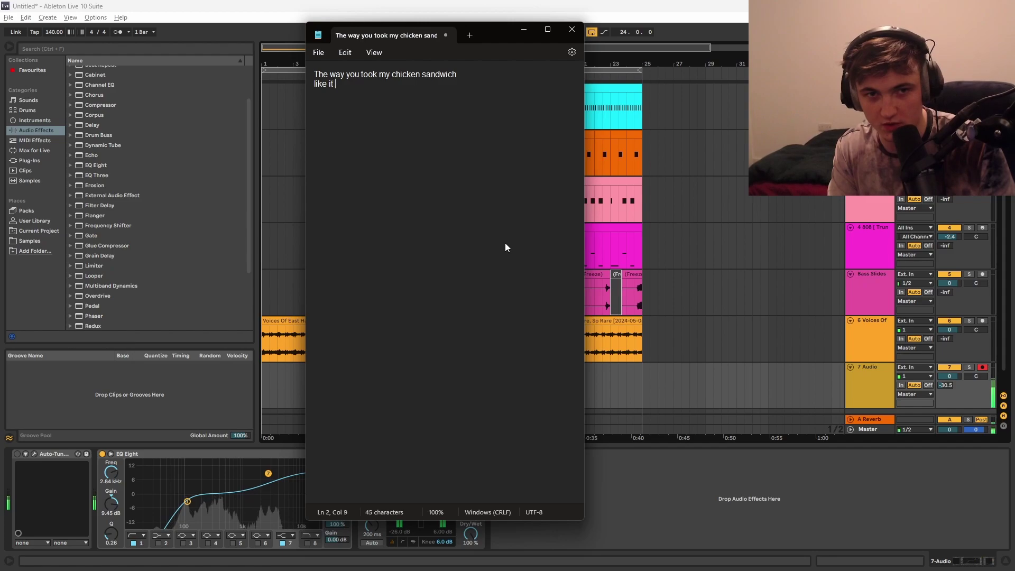
type("was contraband")
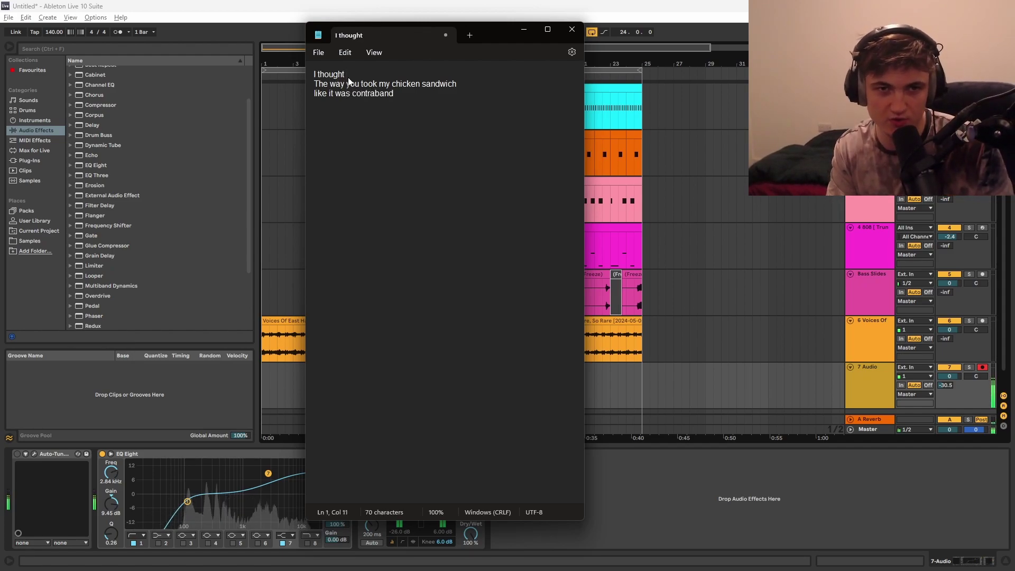
type("I could tr")
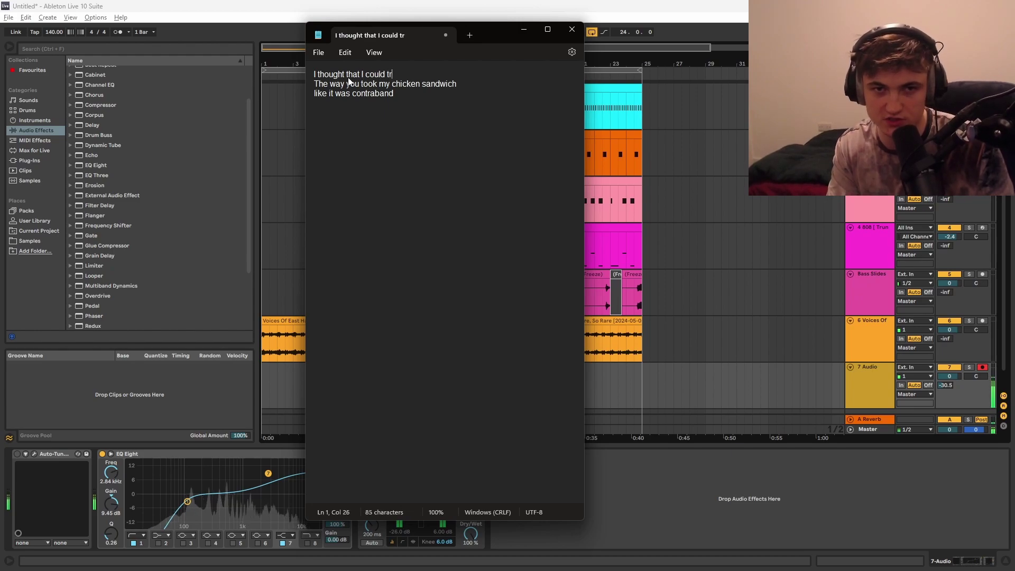
type("ust, I tho")
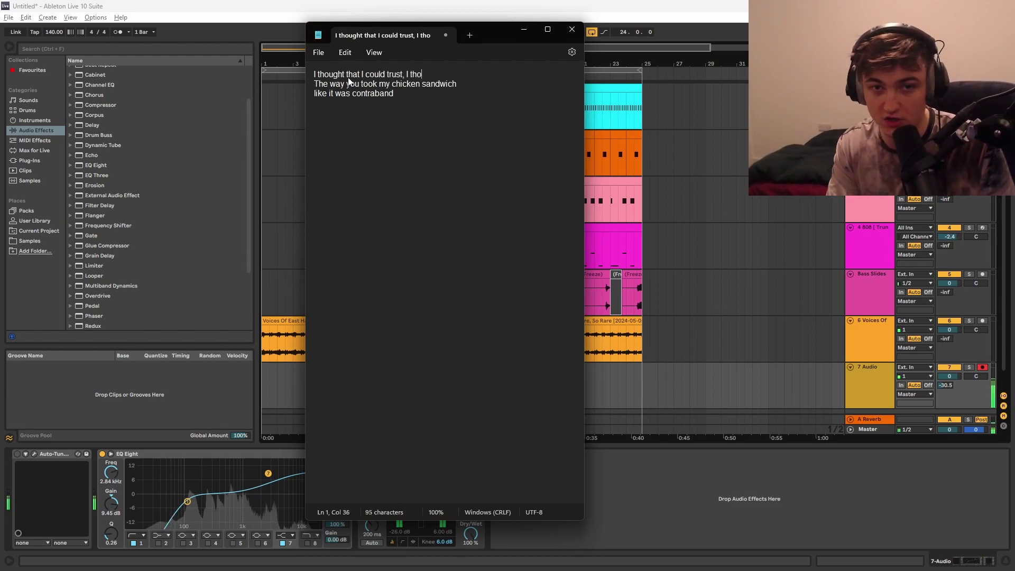
type("ught you was my friend")
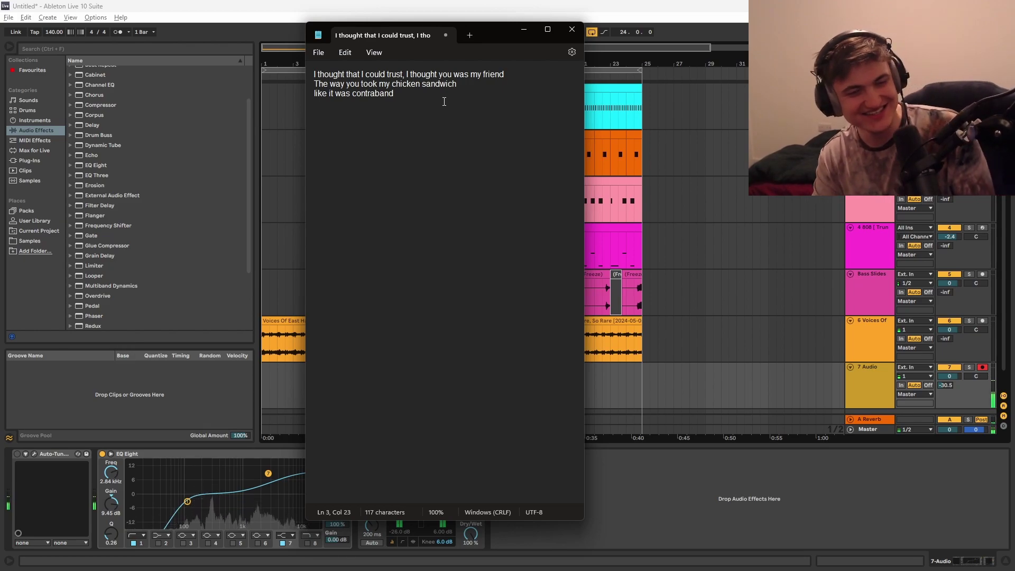
key("Return")
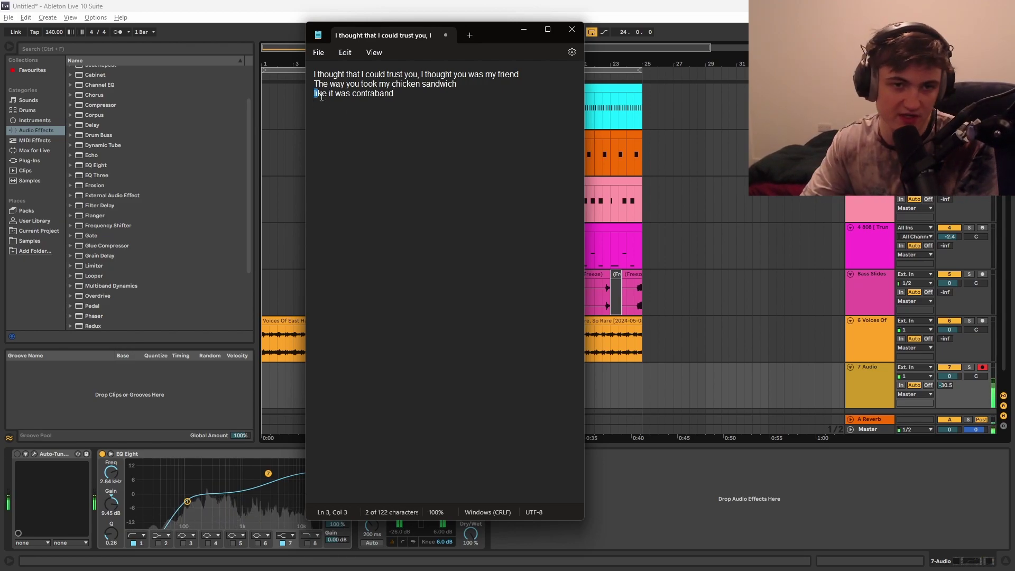
Step: Join the contraband line onto line 2, delete the extra 'I', and type 'bitch you ain't no friend'
left_click(315, 92)
key("BackSpace")
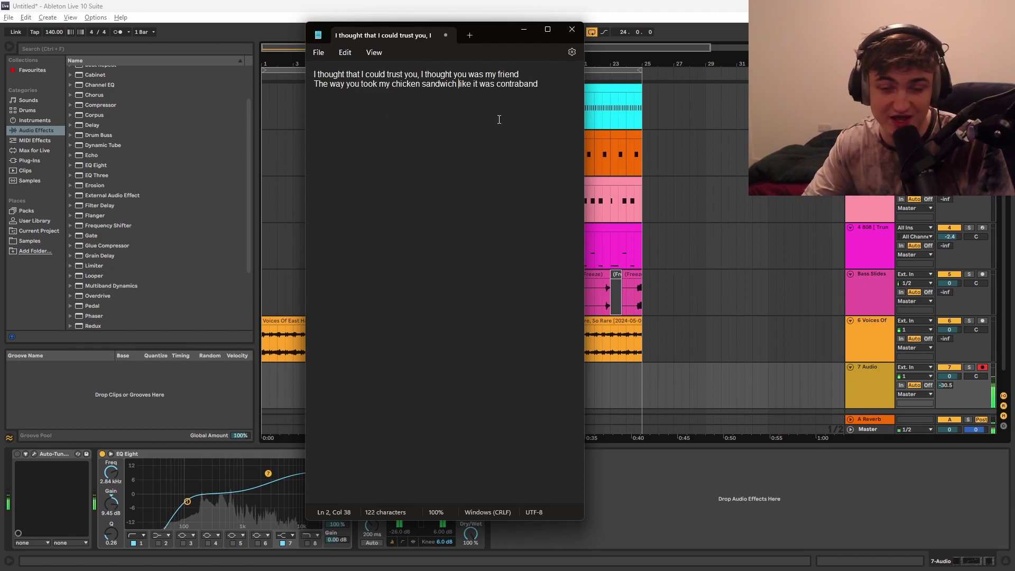
double_click(478, 87)
left_click(484, 107)
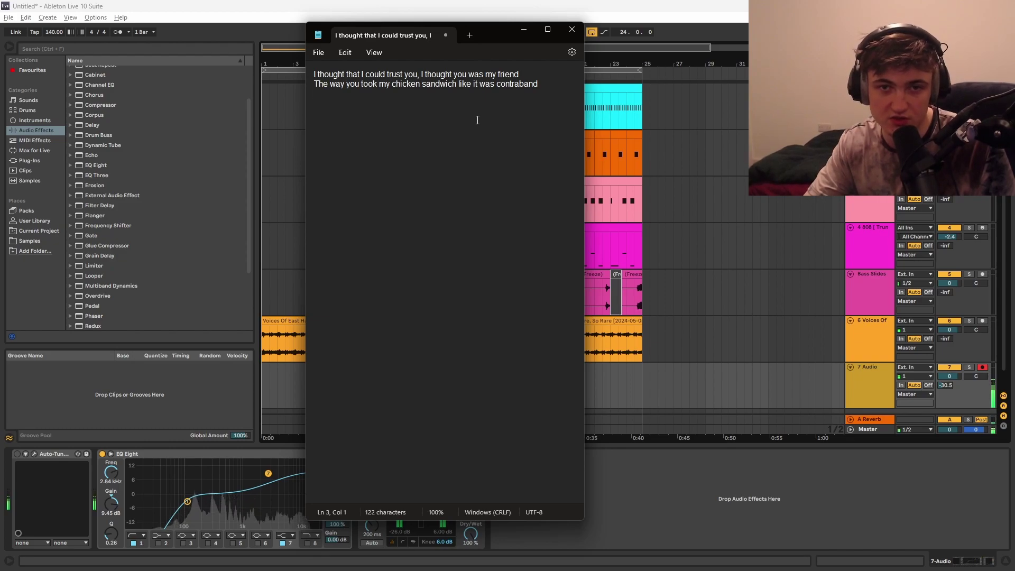
double_click(424, 74)
key("BackSpace")
left_click(397, 112)
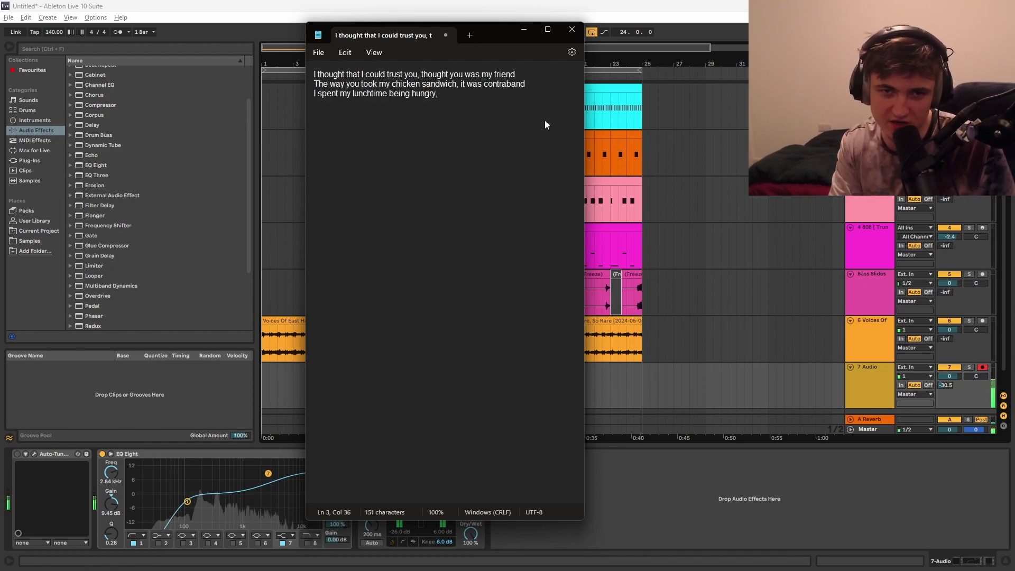
type("bitch you ain't no friend")
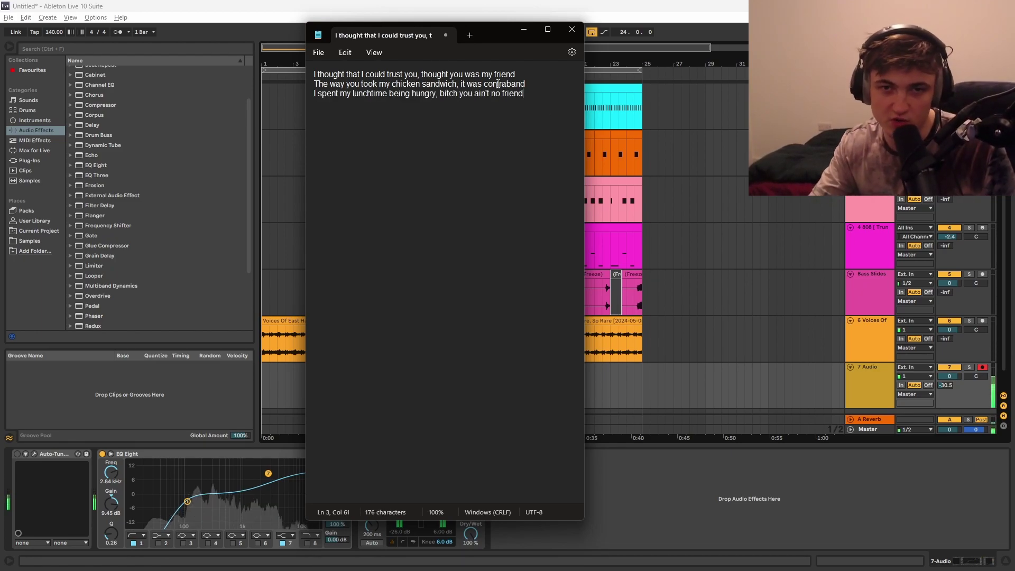
Step: End line 3 with 'my pain', add the meaning-of-life and other-rappers lines, then a blank line
key("BackSpace")
key("BackSpace")
key("BackSpace")
key("BackSpace")
key("BackSpace")
key("BackSpace")
key("BackSpace")
key("BackSpace")
key("BackSpace")
key("BackSpace")
key("BackSpace")
key("BackSpace")
key("BackSpace")
key("BackSpace")
key("BackSpace")
key("BackSpace")
key("BackSpace")
key("BackSpace")
key("BackSpace")
type("my pain")
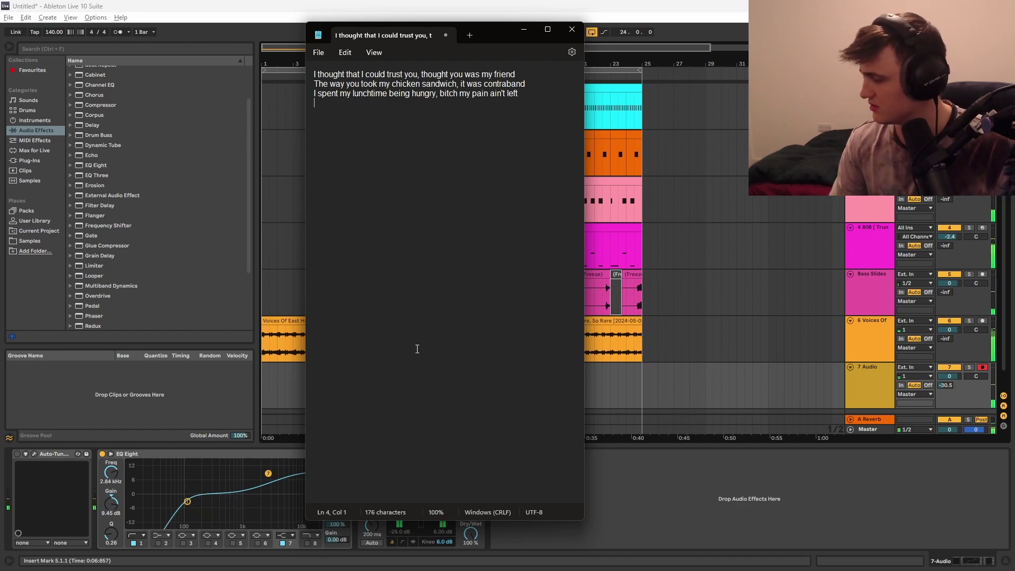
type("I spent my lunchtime re-establishing the people I am friends with and")
type("the meani")
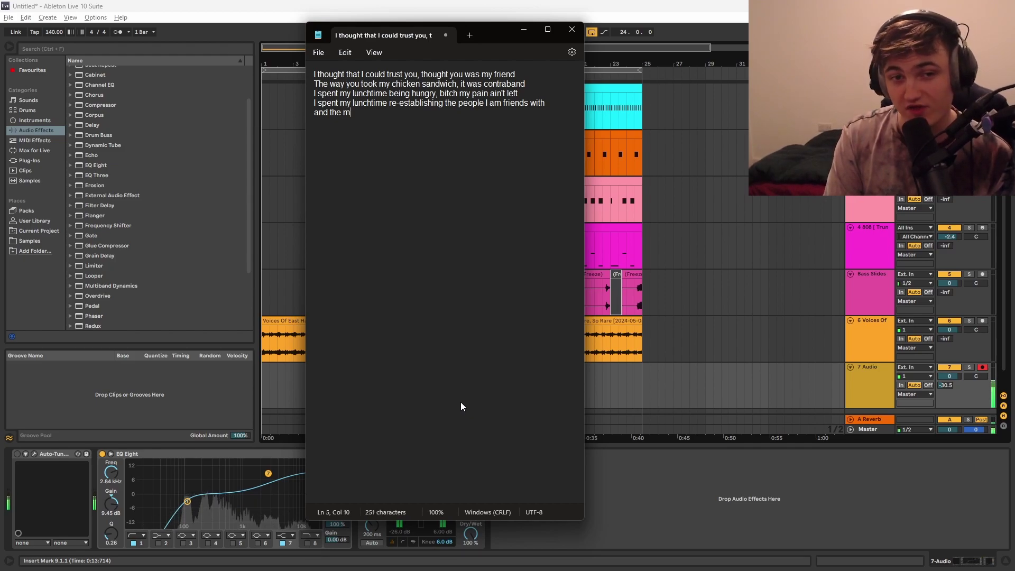
type("ng of")
type("life,")
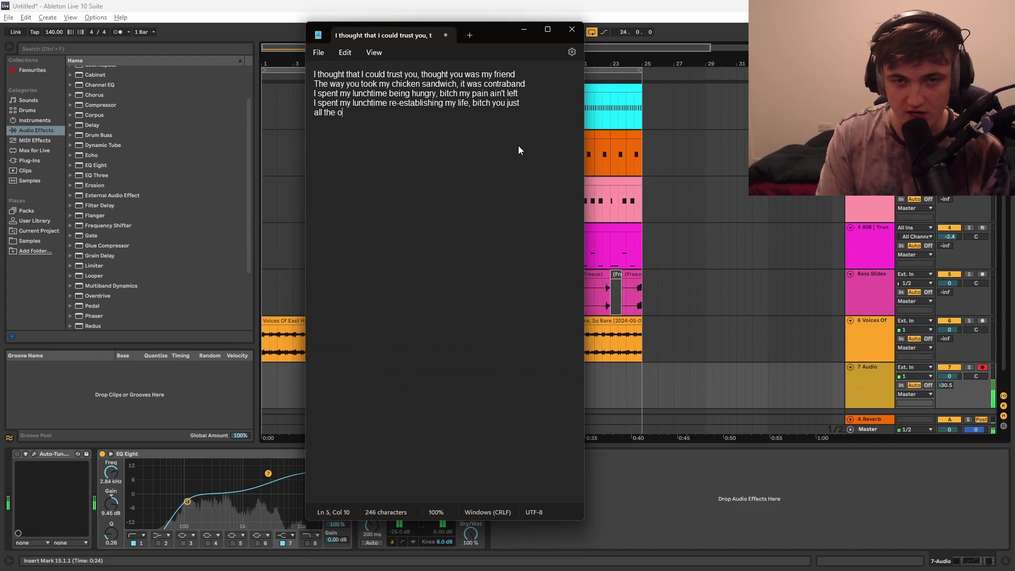
type("er rappers")
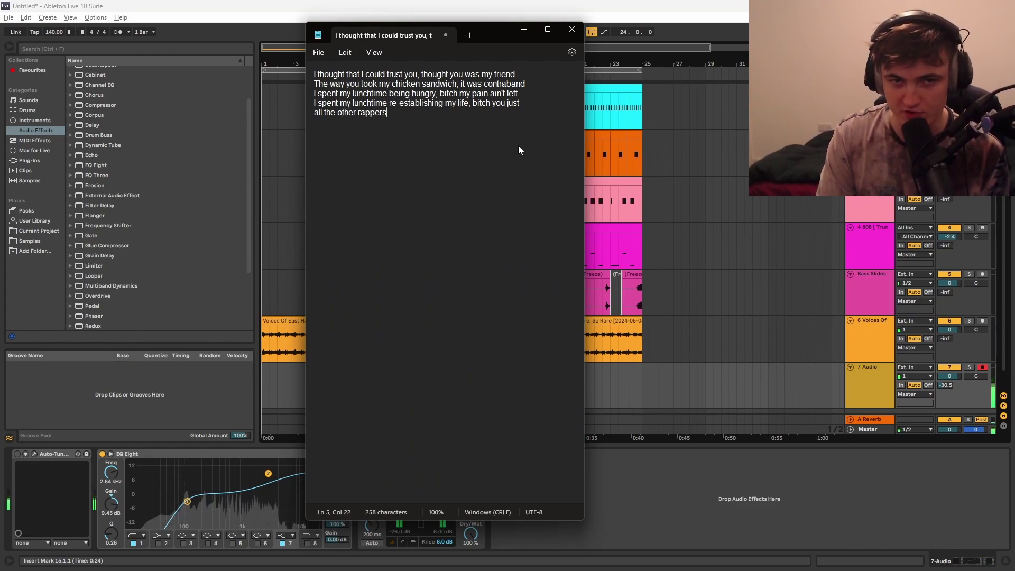
key("Return")
key("Return")
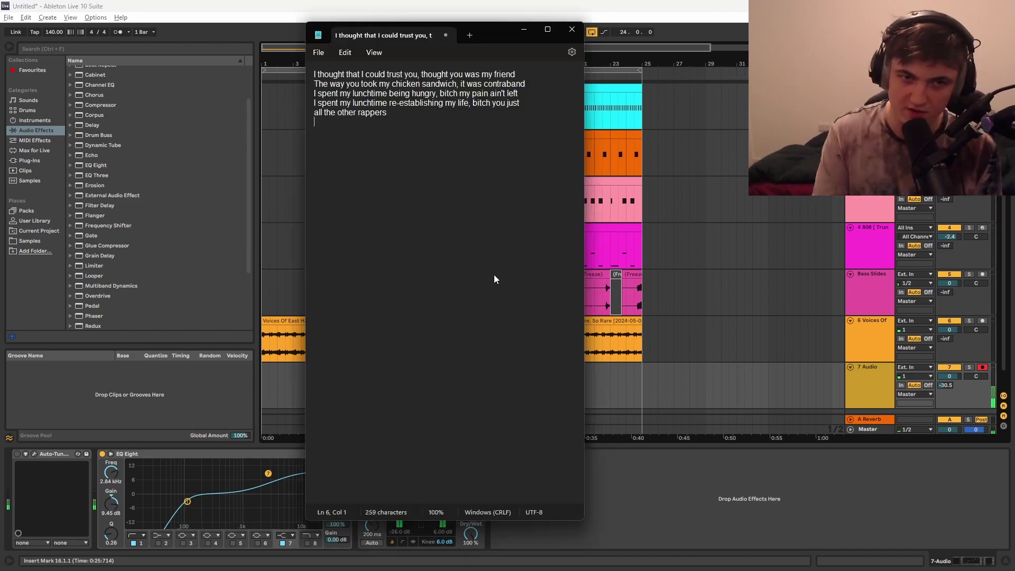
Step: Type the verse opener 'lil dick ass homie tryna make it big' and start the beat from the vocal track
type("lil dick ass homie tryna make it big")
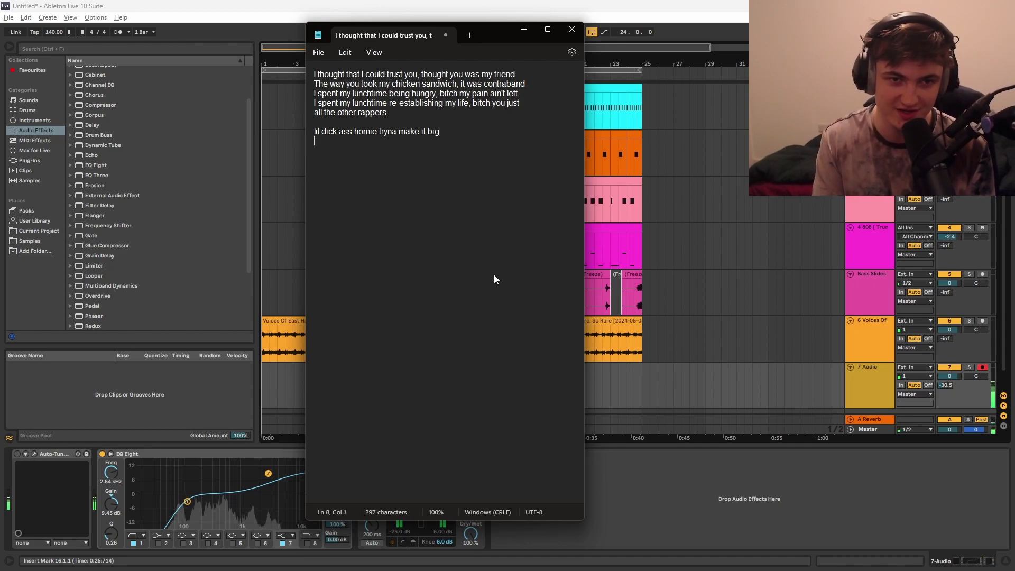
left_click(815, 294)
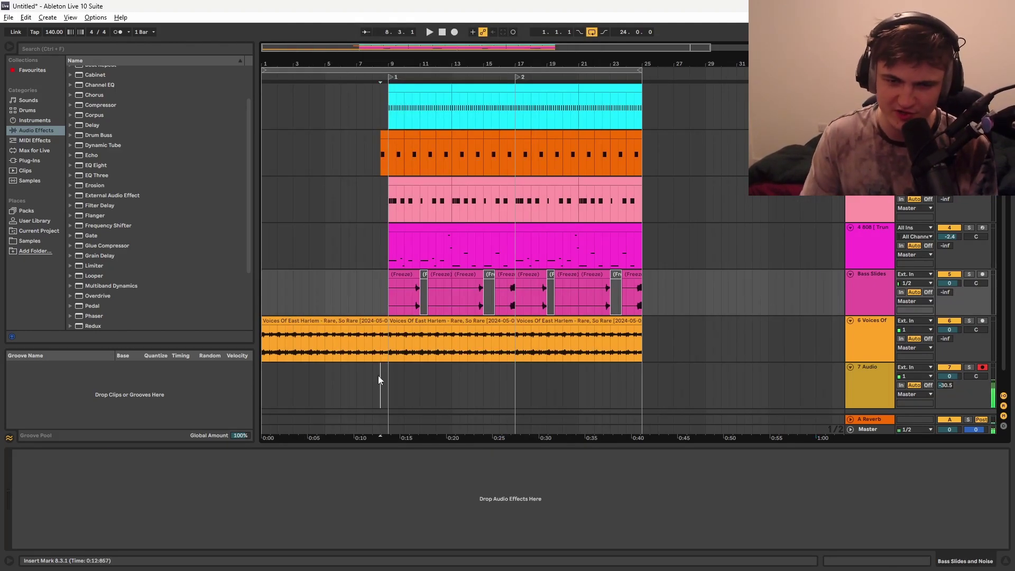
left_click(379, 376)
key("space")
key("alt+Tab")
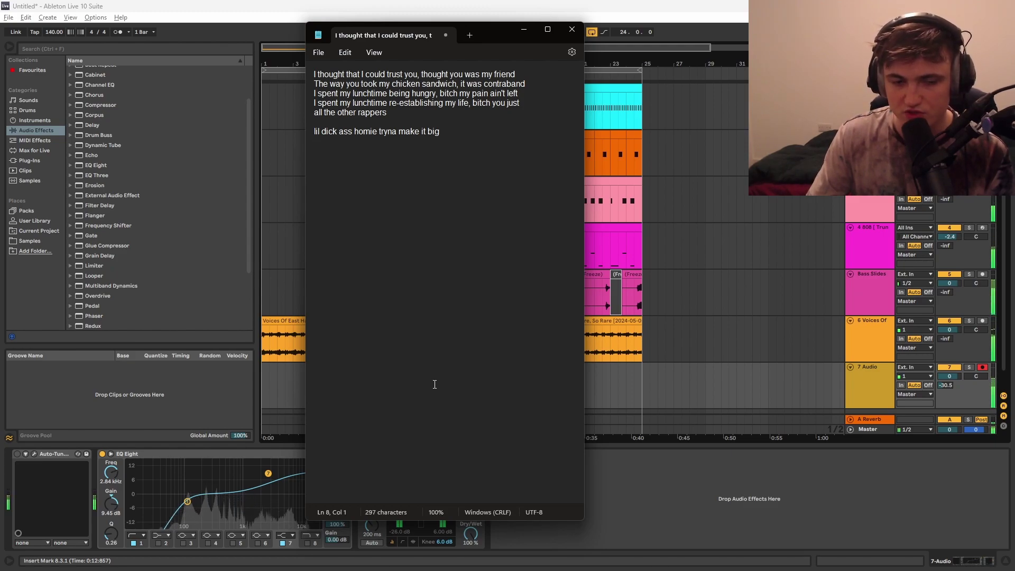
Step: Change 'big' to 'like' and add the line 'lil weak ass bars, cap to try and impress'
key("BackSpace")
key("BackSpace")
key("BackSpace")
key("BackSpace")
key("BackSpace")
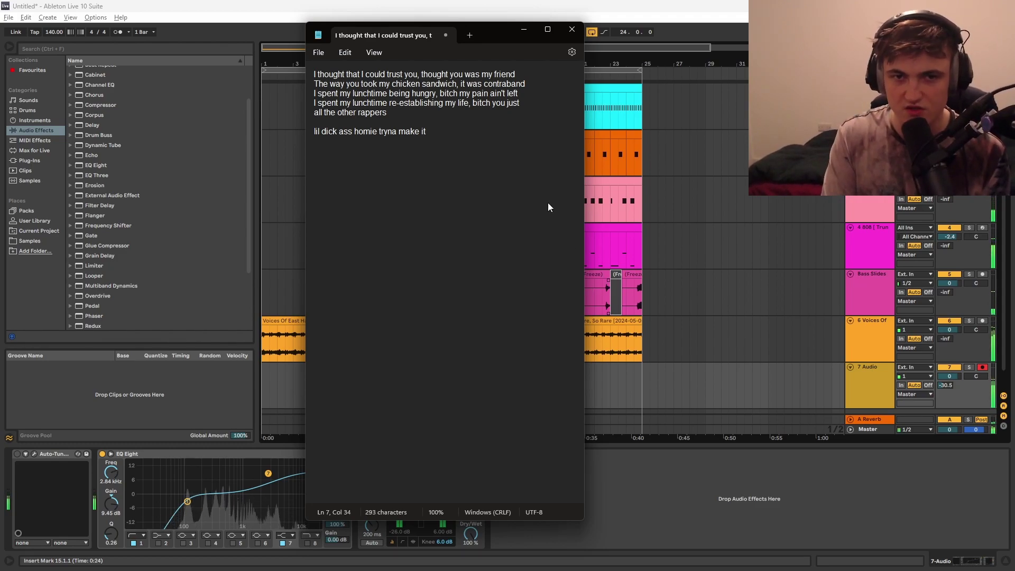
type("like")
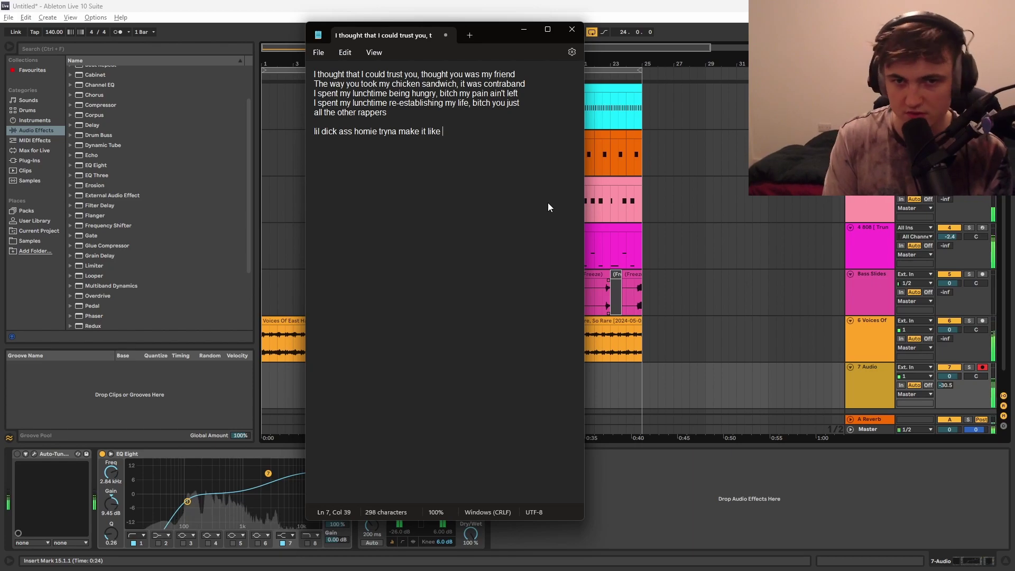
left_click(485, 238)
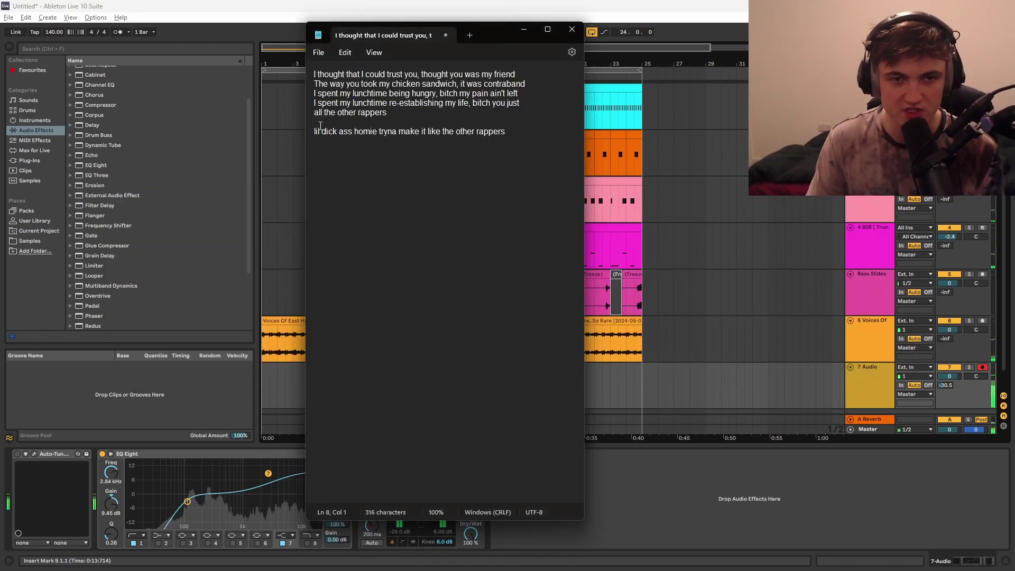
mouse_move(316, 132)
left_mouse_down()
mouse_move(368, 136)
mouse_move(308, 132)
left_mouse_up()
left_click(347, 137)
left_click(372, 166)
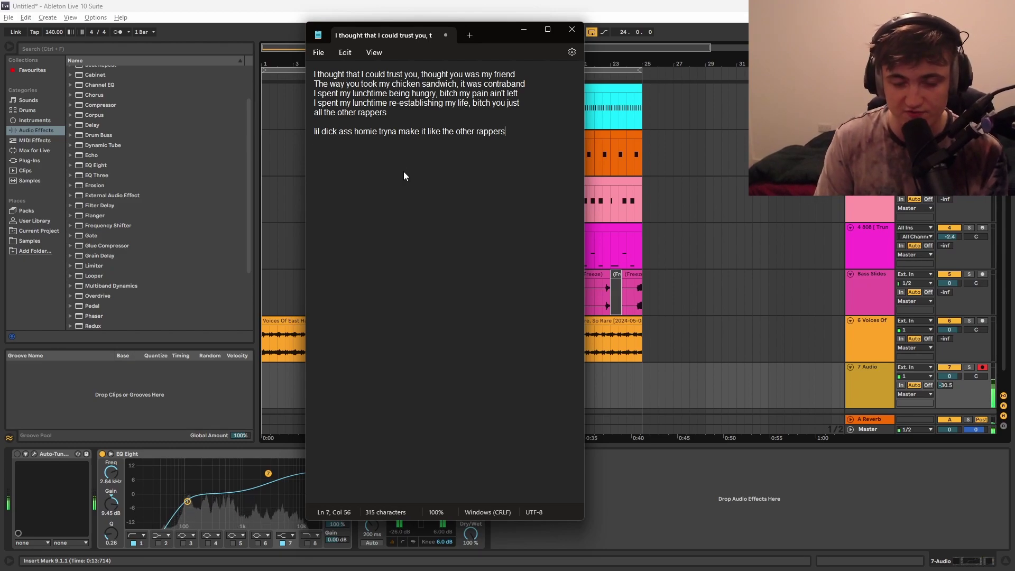
key("Return")
type("lil weak ass bars, ")
type("cap to try ")
type("and impress")
key("BackSpace")
key("BackSpace")
key("BackSpace")
key("BackSpace")
key("BackSpace")
key("BackSpace")
key("BackSpace")
key("BackSpace")
key("BackSpace")
key("BackSpace")
key("BackSpace")
key("BackSpace")
key("BackSpace")
key("BackSpace")
key("BackSpace")
key("BackSpace")
Step: Finish the second verse with the other-rappers, respect and no-pain lines, then set Ableton playback at bar 17
type("seem like all the other rapper")
type(",")
key("Return")
type("bitch you ain't no")
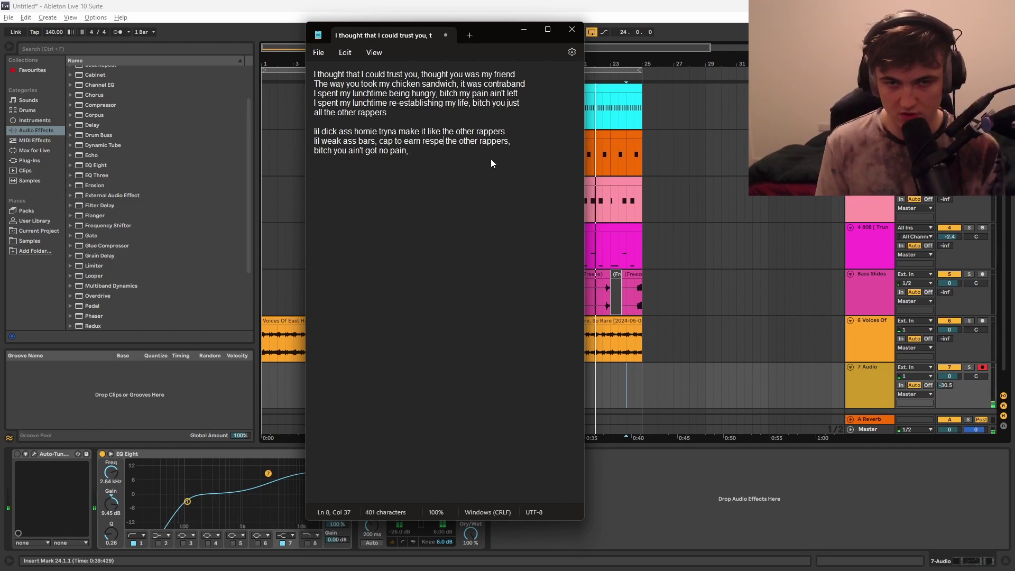
type("from")
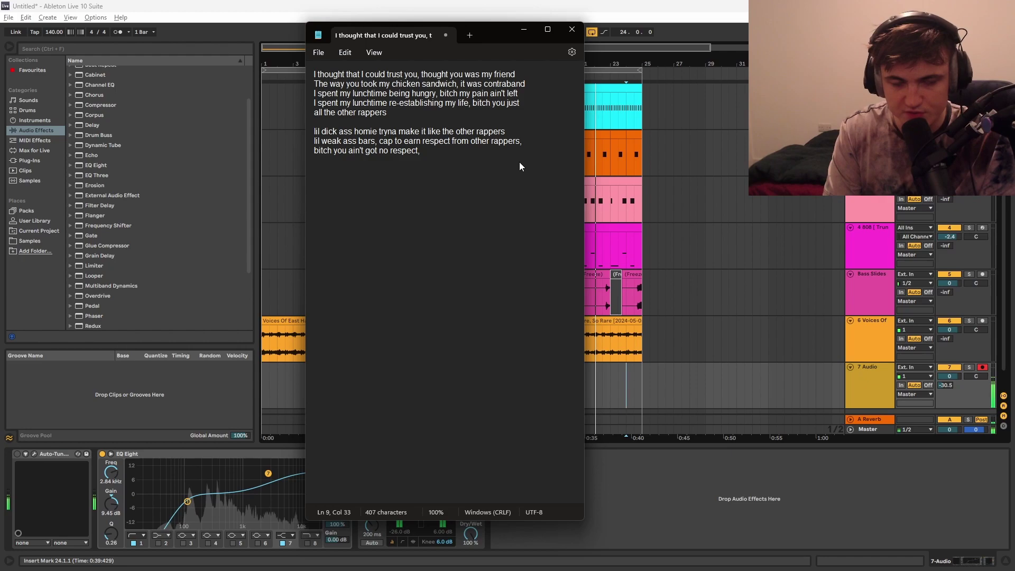
type("bitch you ")
type("don't")
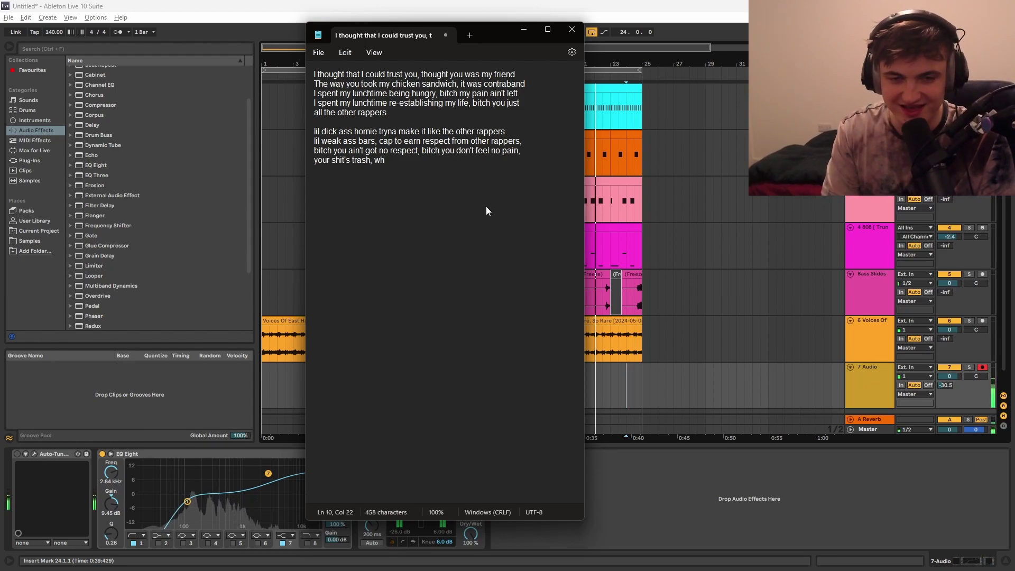
type("ite-ass bit")
type("ch")
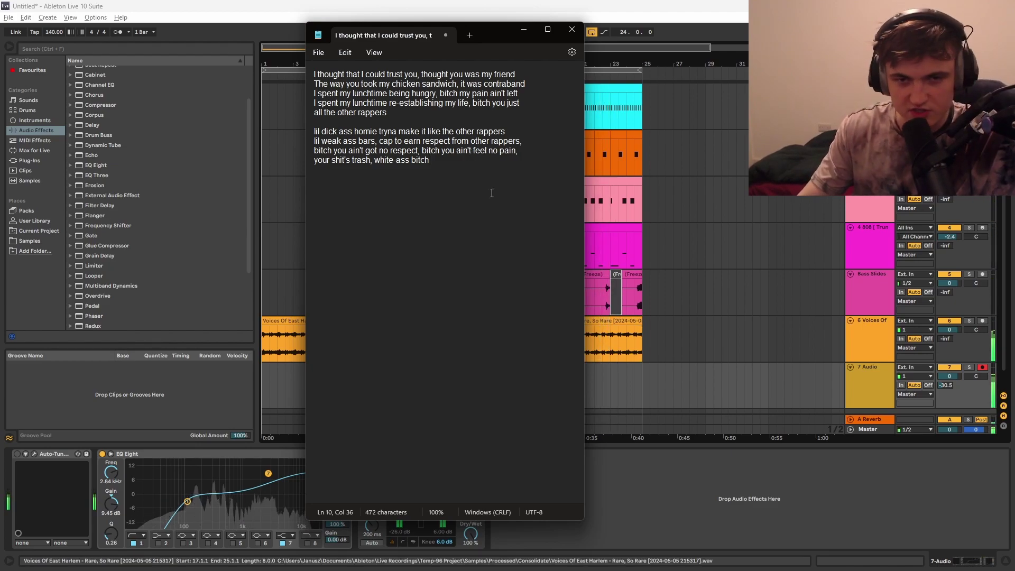
key("BackSpace")
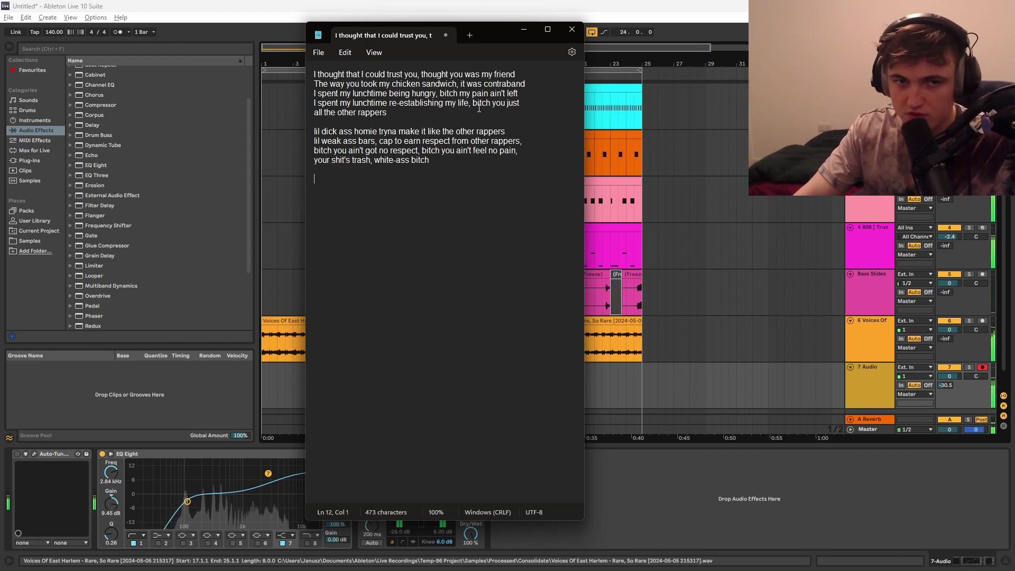
key("alt+Tab")
left_click(510, 382)
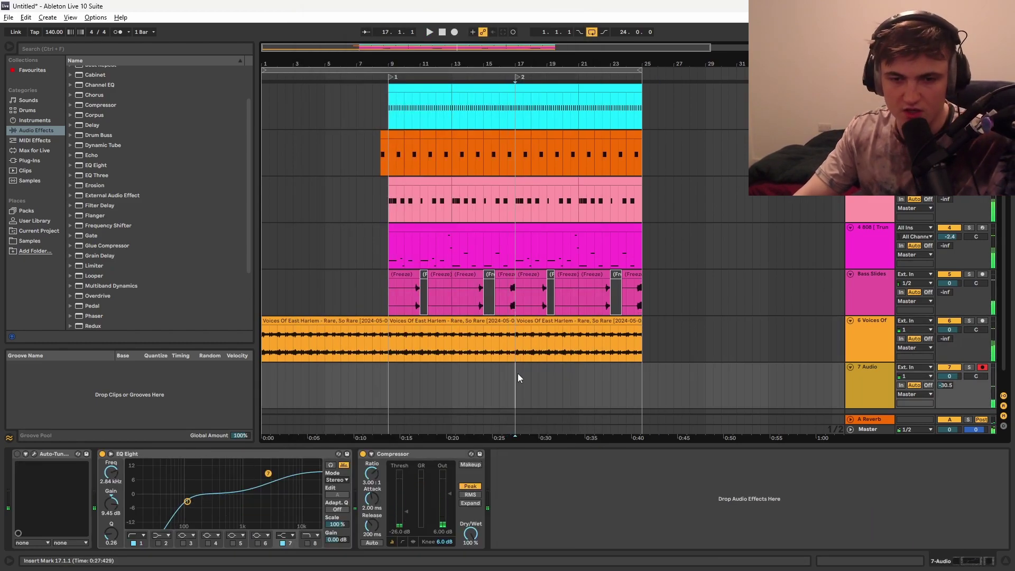
Step: Stop playback at the vocal track's bar 9 and glance at the lyrics before returning to Ableton
key("alt+Tab")
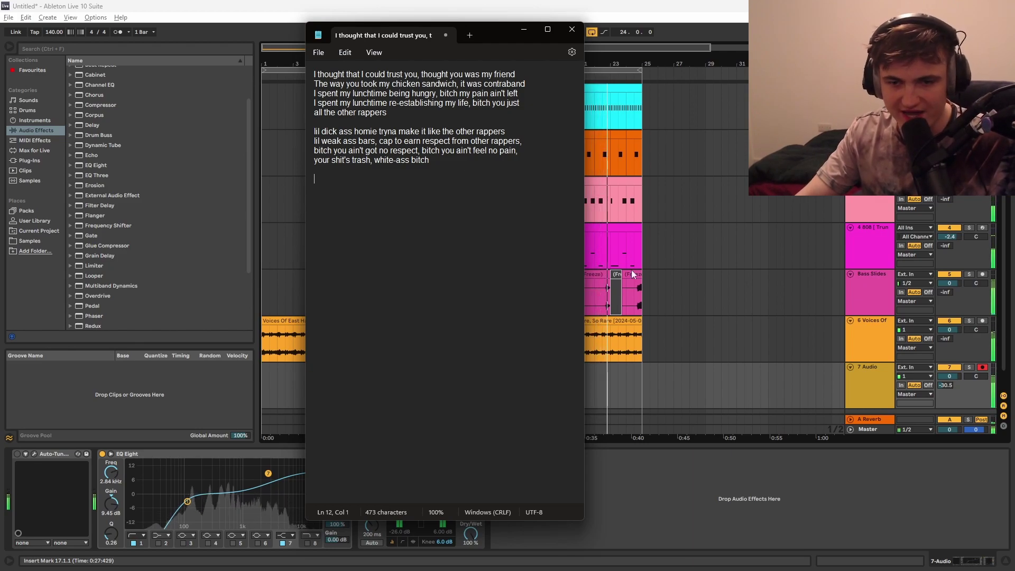
left_click(612, 341)
left_click(394, 375)
key("space")
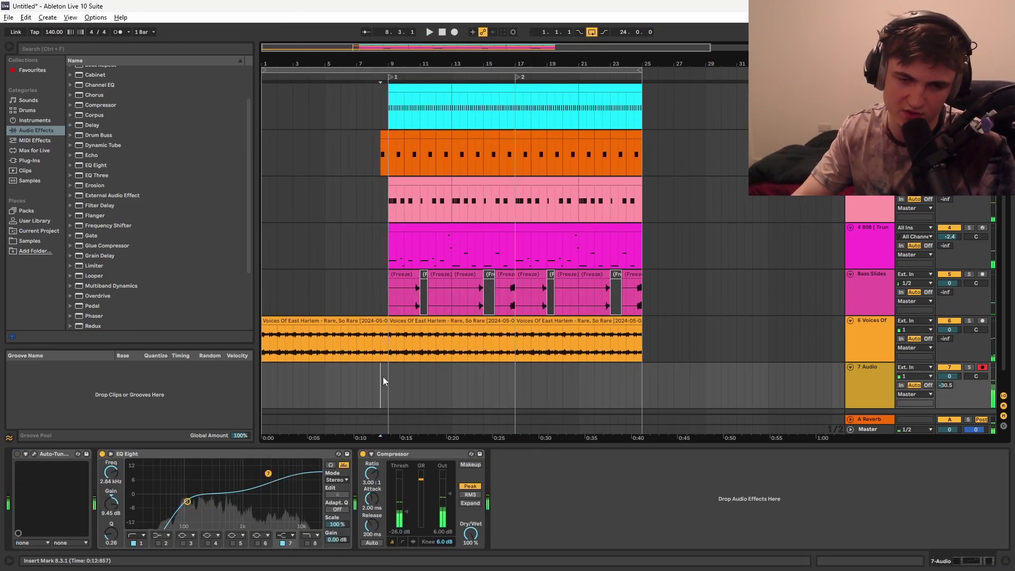
key("alt+Tab")
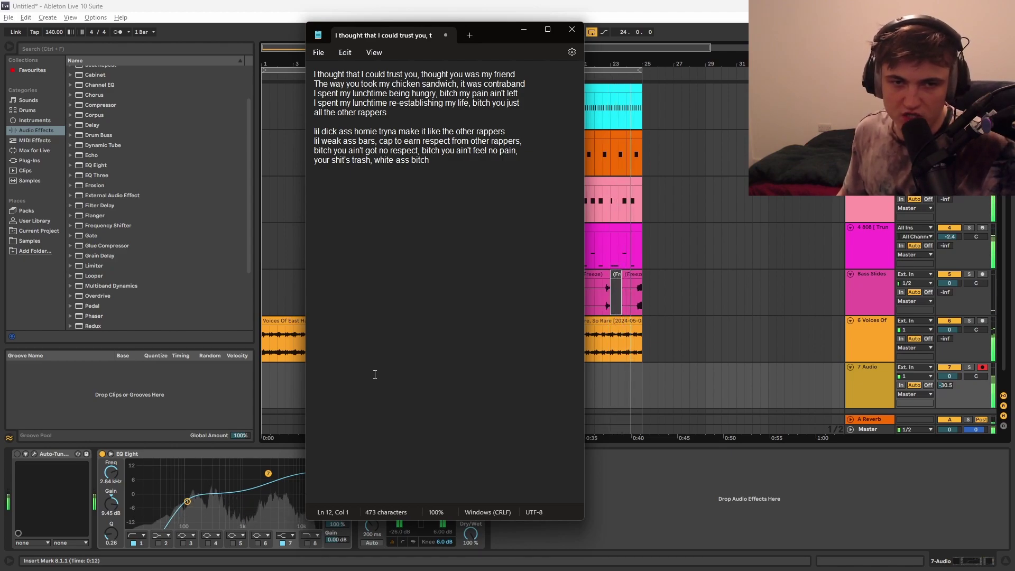
key("alt+Tab")
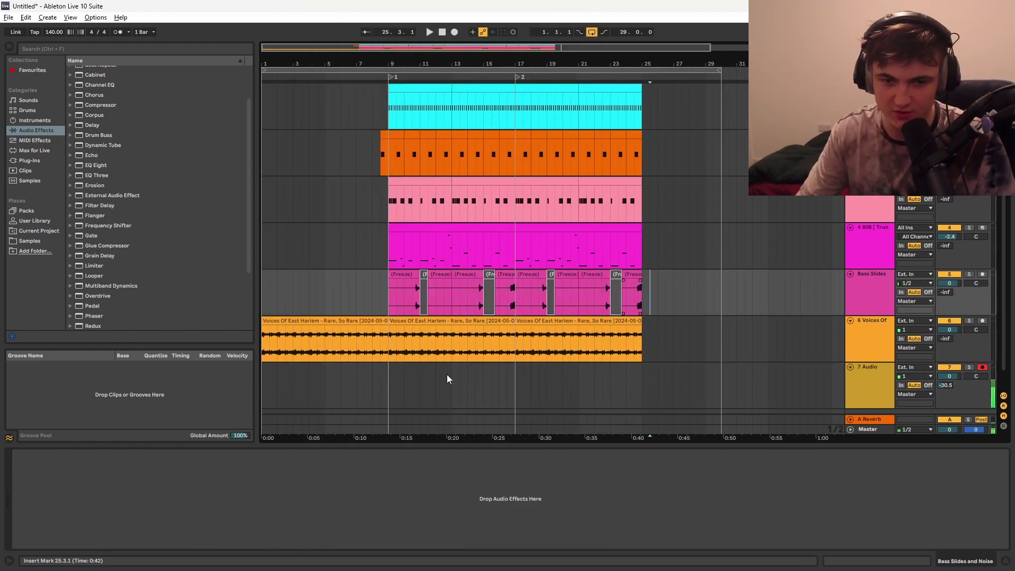
Step: Insert a new audio track below Voices and show the Master track's automation lanes
left_click(639, 347)
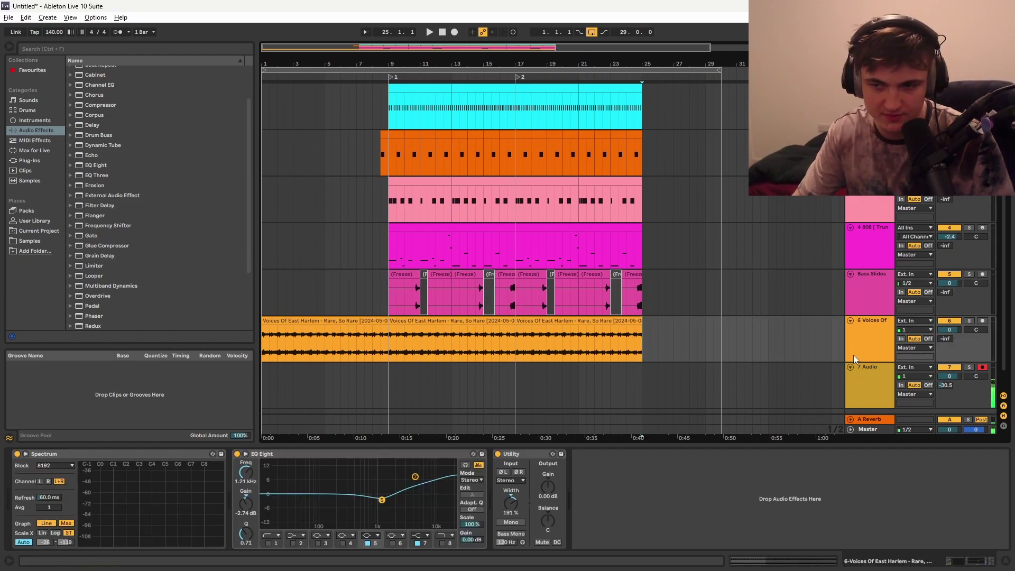
key("ctrl+t")
left_click(44, 245)
left_click_drag(522, 64, 355, 82)
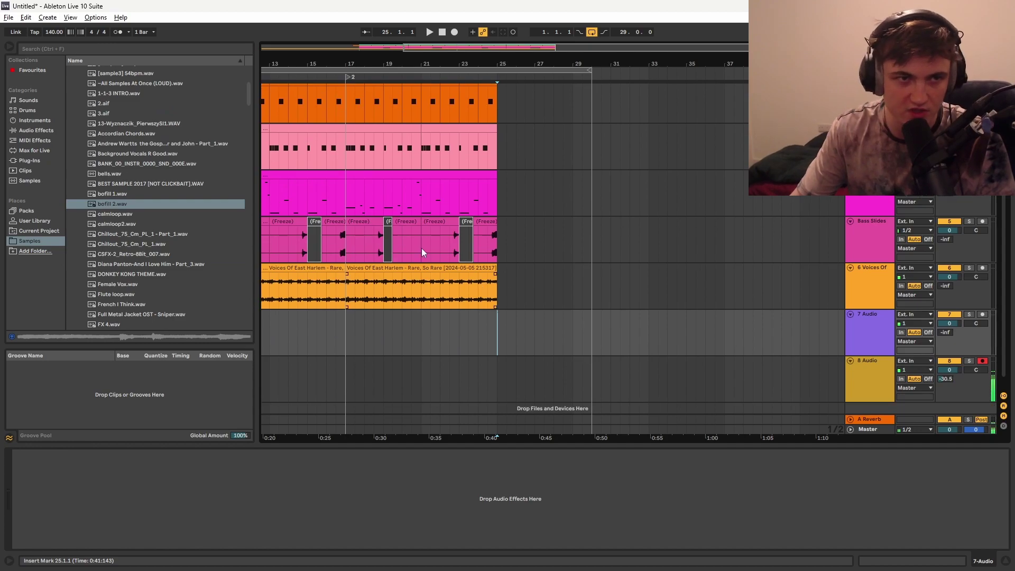
key("a")
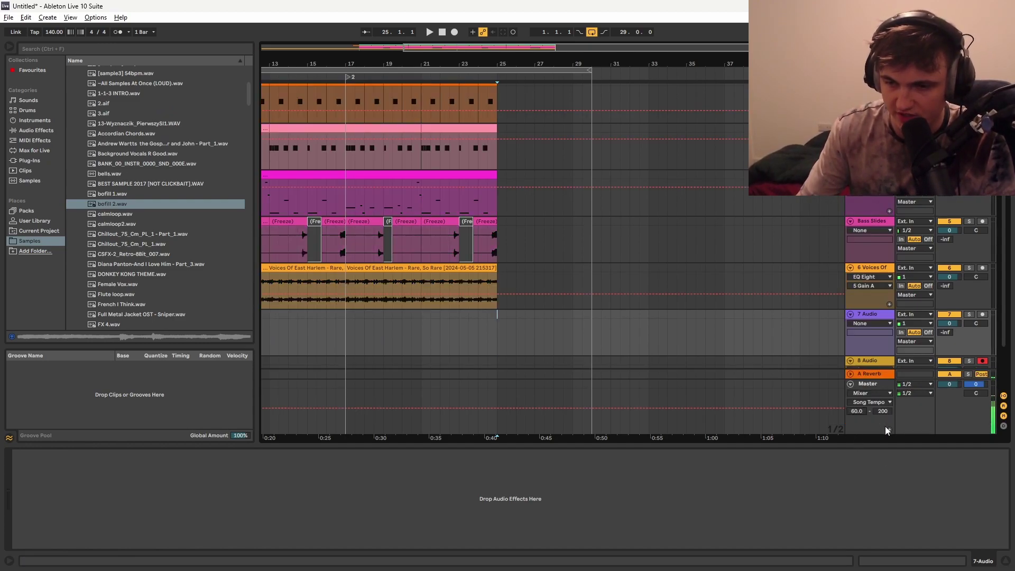
left_click(505, 399)
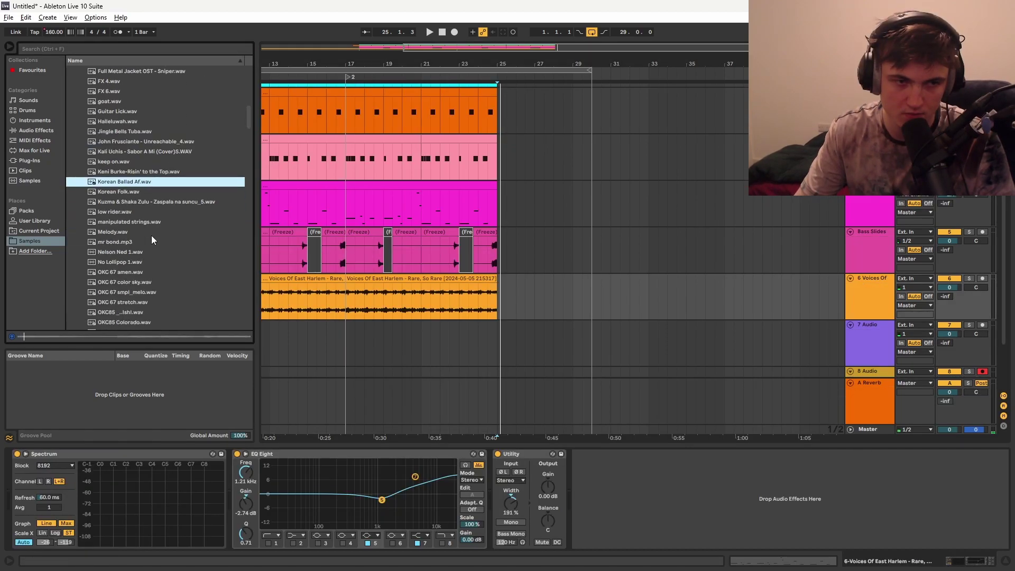
Step: Audition samples in the Samples folder, including OKC85 Spongebob Type.wav
scroll(152, 236, "down", 2)
left_click(155, 238)
scroll(154, 242, "down", 3)
left_click(158, 246)
scroll(248, 145, "down", 5)
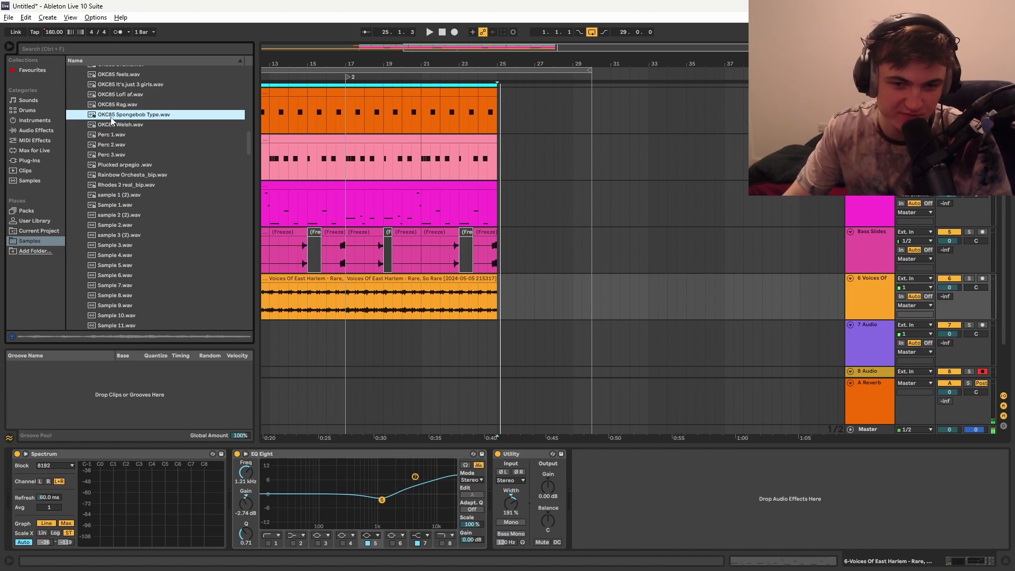
left_click_drag(111, 117, 493, 353)
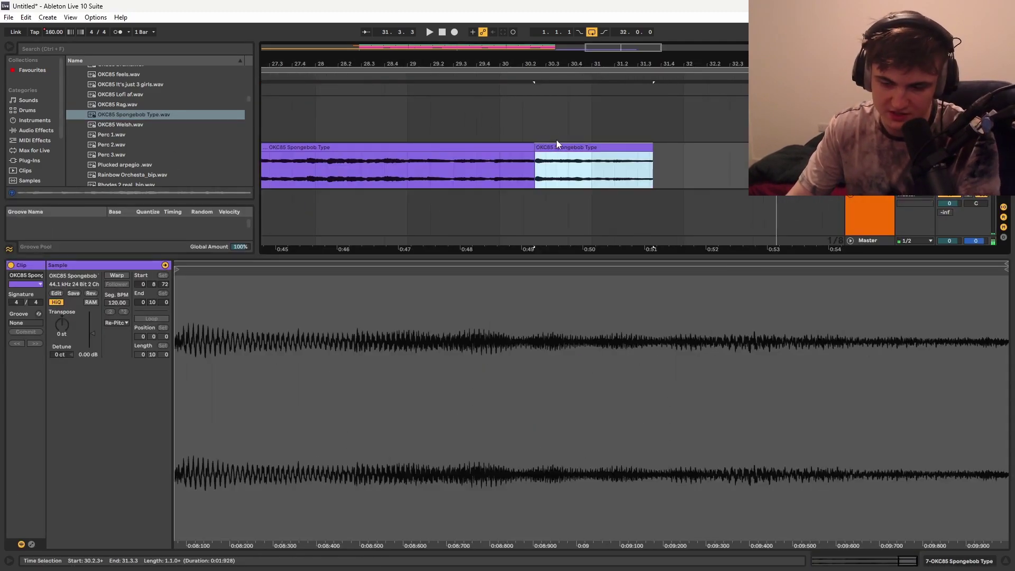
key("Delete")
left_click_drag(495, 67, 501, 60)
left_click(348, 170)
key("space")
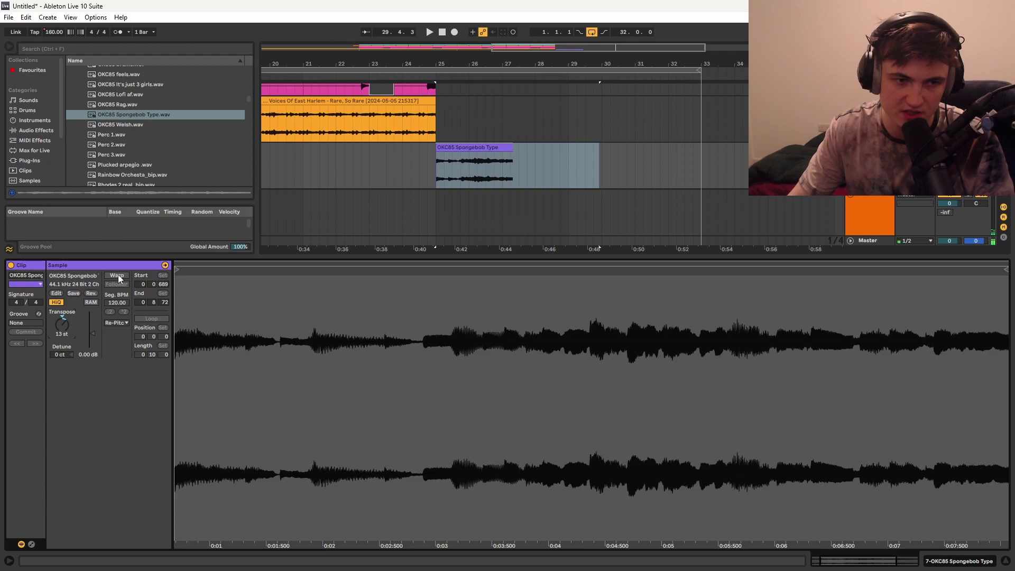
left_click(117, 275)
left_click_drag(123, 300, 123, 259)
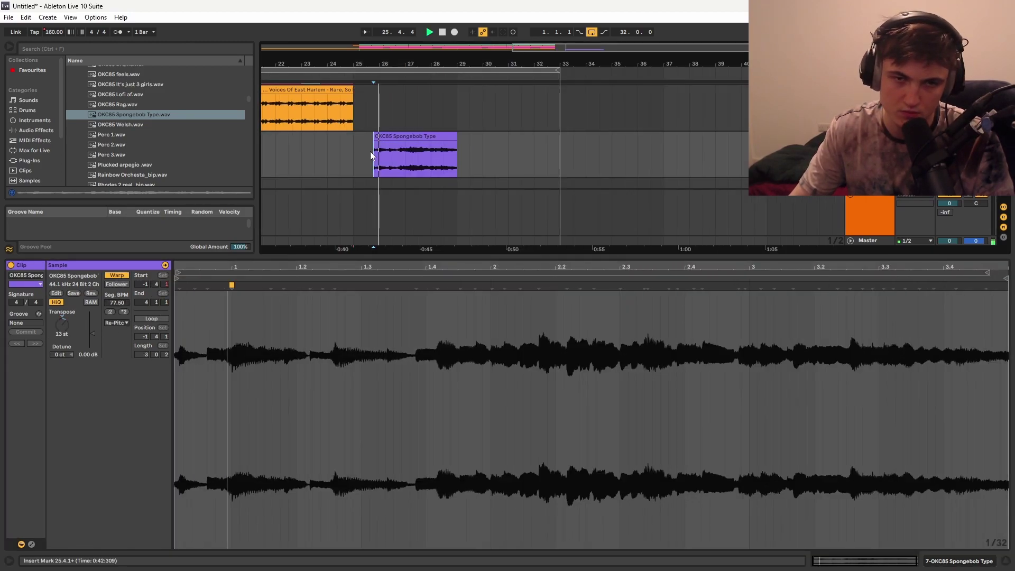
key("space")
left_click_drag(375, 136, 379, 137)
key("Left")
key("Left")
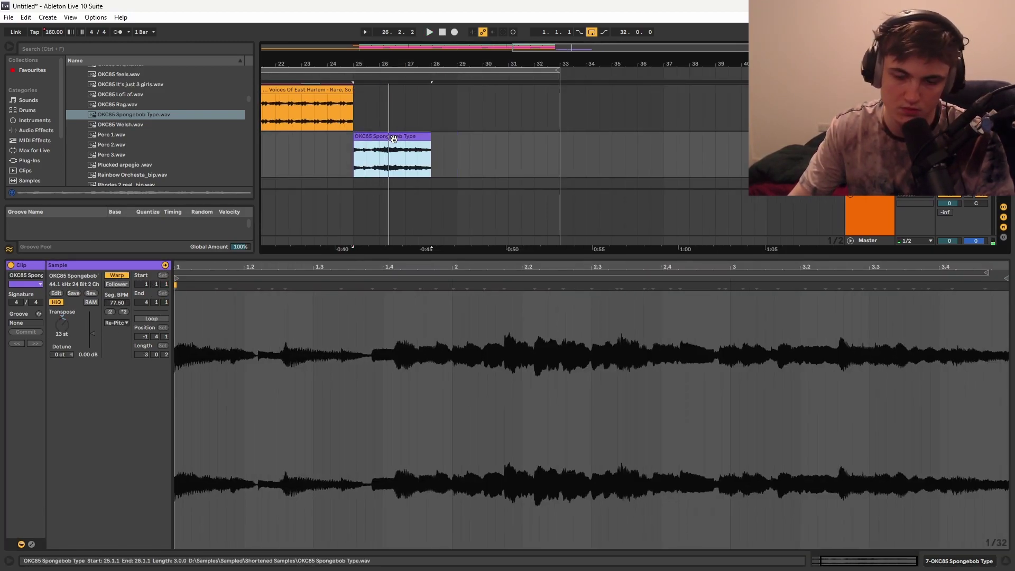
key("Delete")
left_click(725, 182)
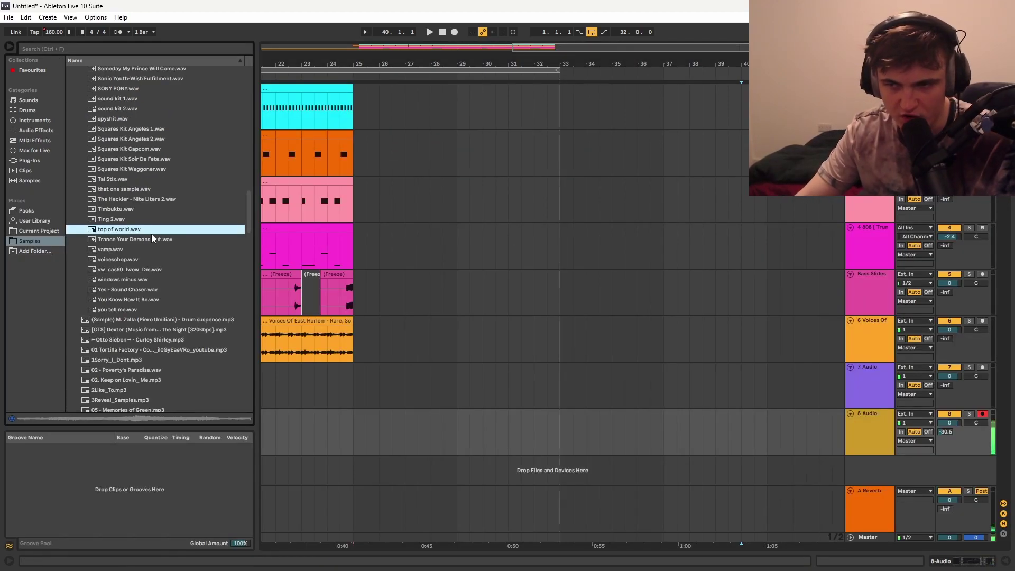
Step: Set the tempo to 180 and place Edda Dell'Orso's Deserto Di Fuoco on track 8 at bar 24.3
left_click_drag(126, 230, 343, 393)
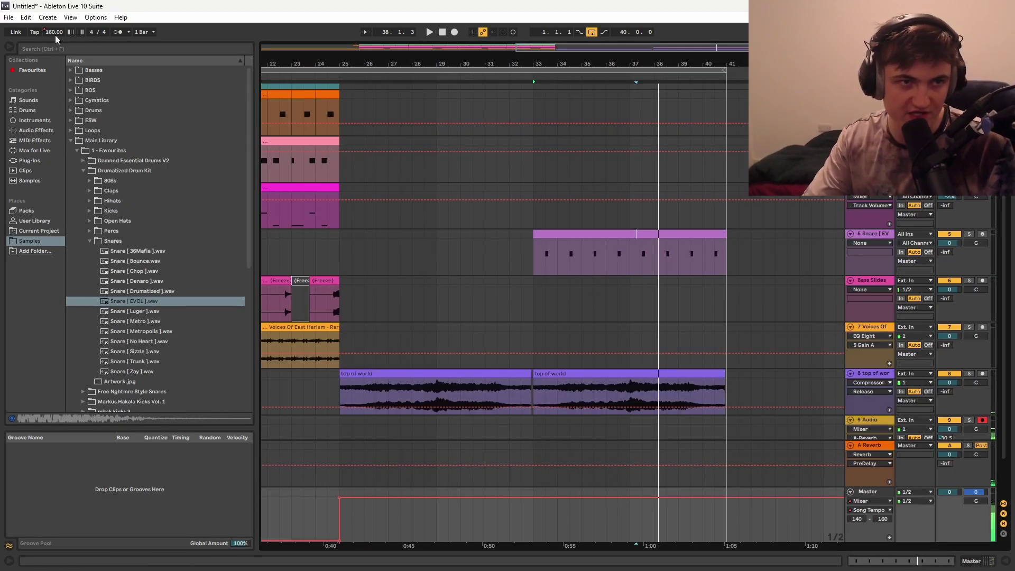
type("1")
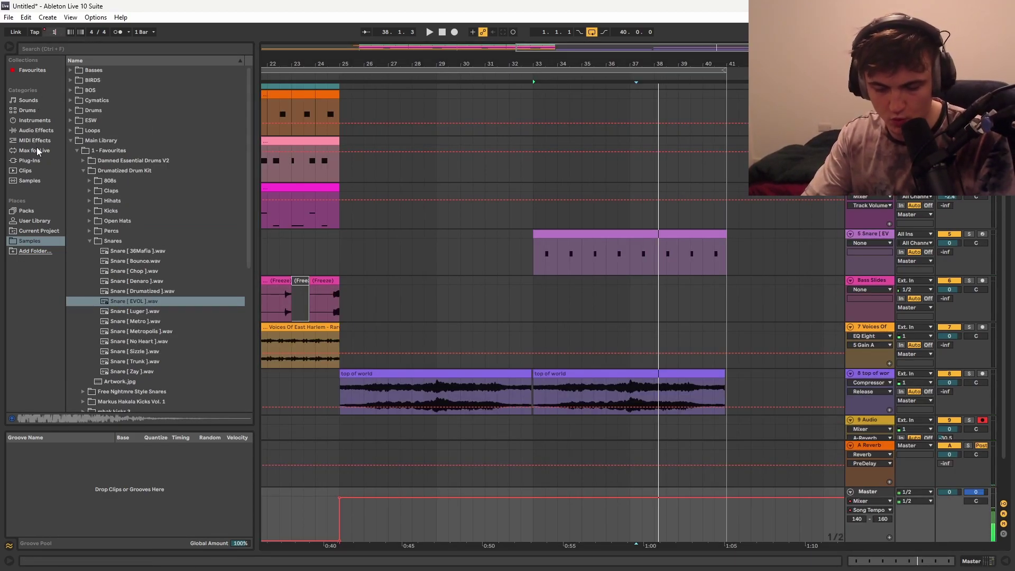
type("80")
key("Return")
key("space")
left_click(520, 280)
key("a")
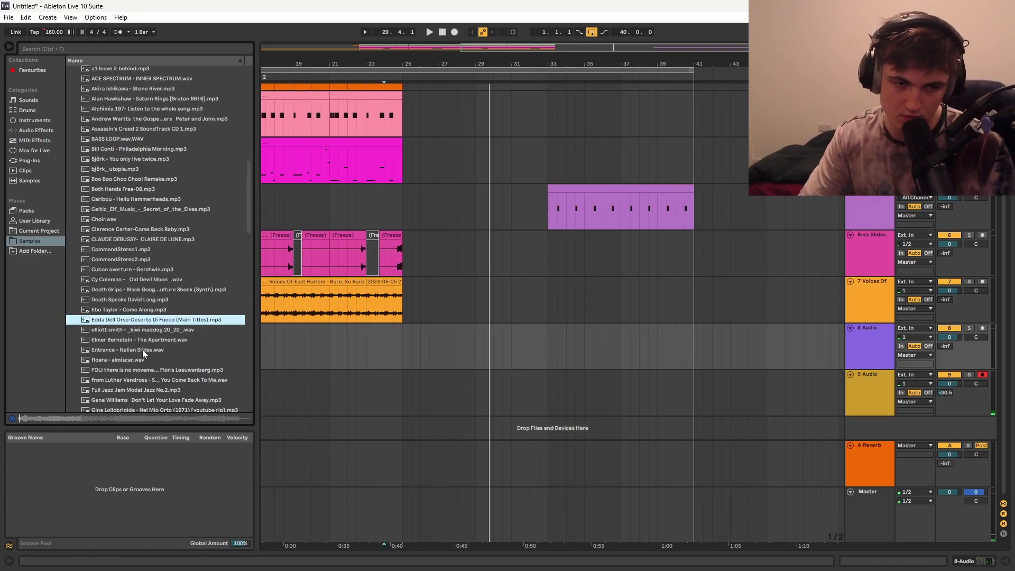
scroll(142, 350, "down", 3)
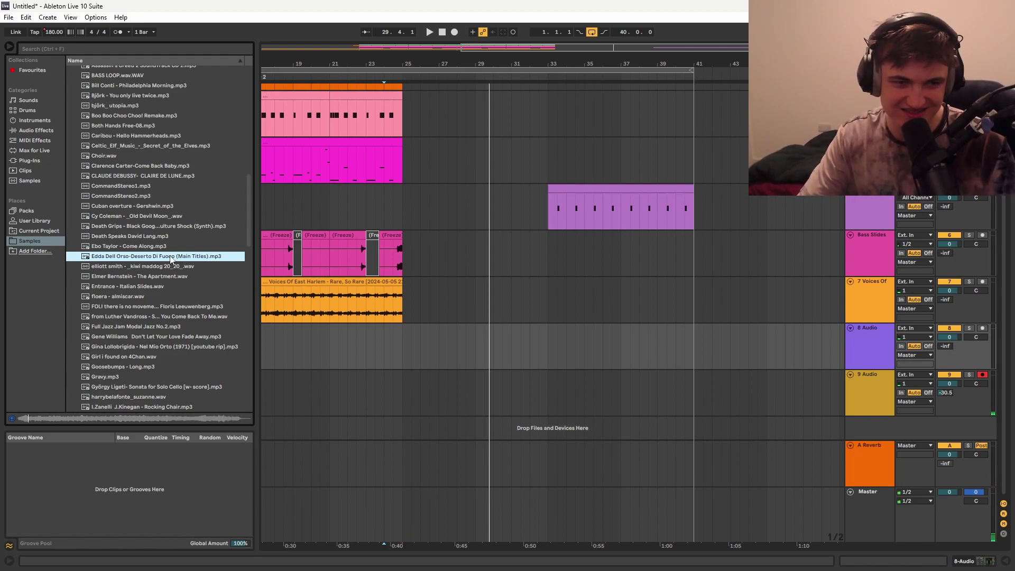
left_click_drag(165, 257, 472, 328)
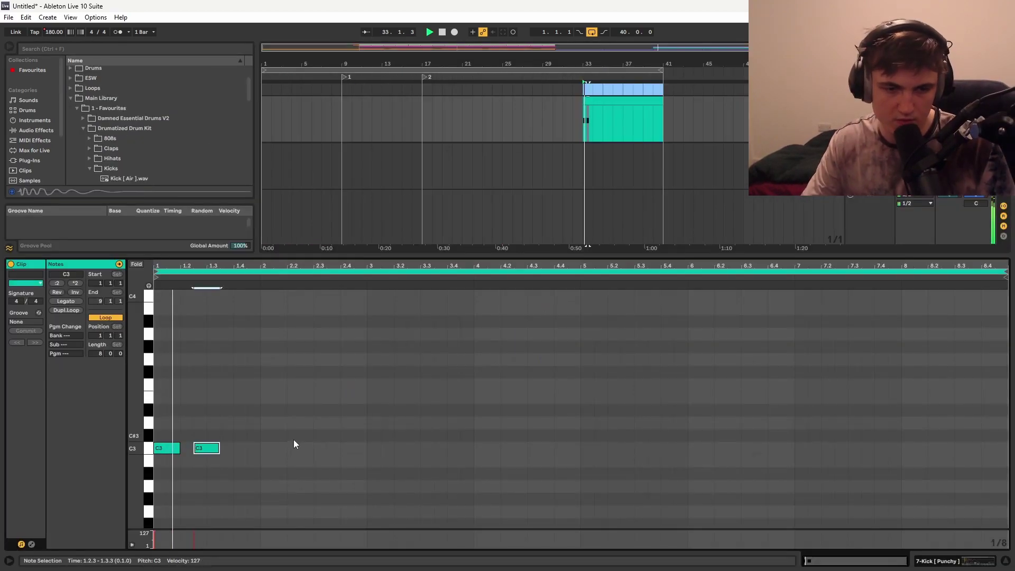
Step: Add C3 kick hits, move the fourth to 2.2.1, repeat the four-hit pattern, and zoom to the Edda clip
double_click(247, 449)
double_click(277, 448)
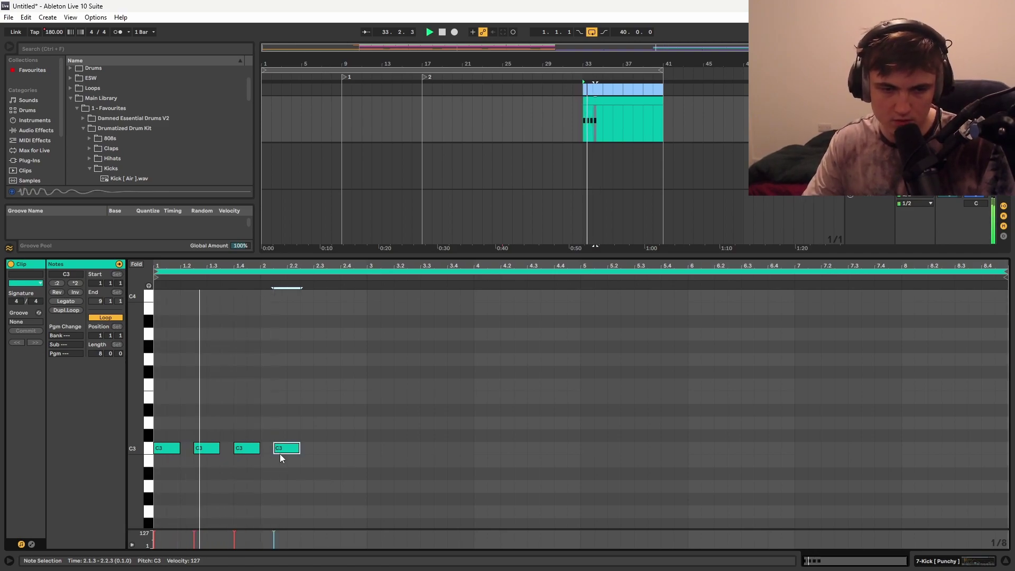
left_click_drag(289, 449, 303, 450)
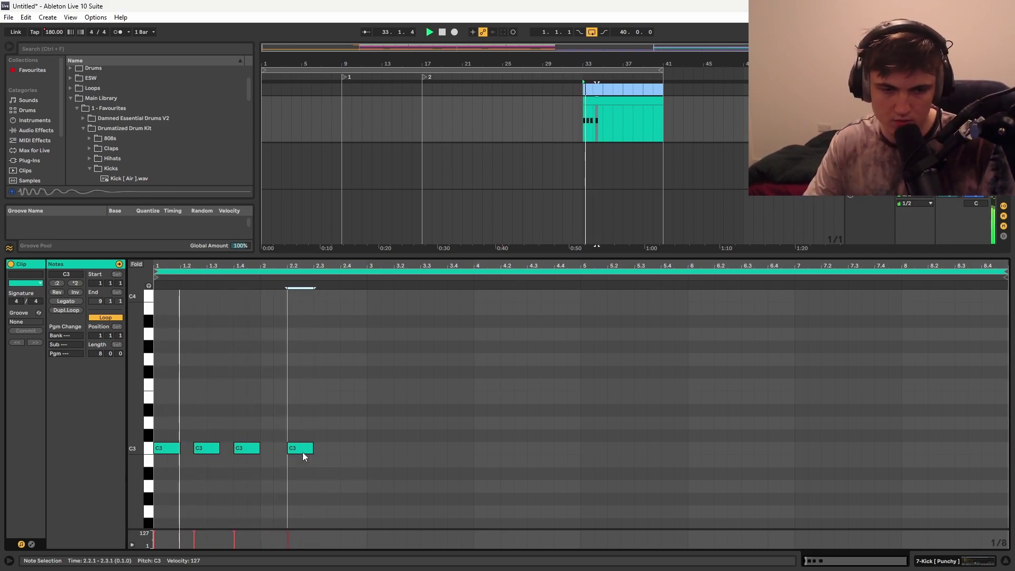
left_click_drag(376, 464, 93, 378)
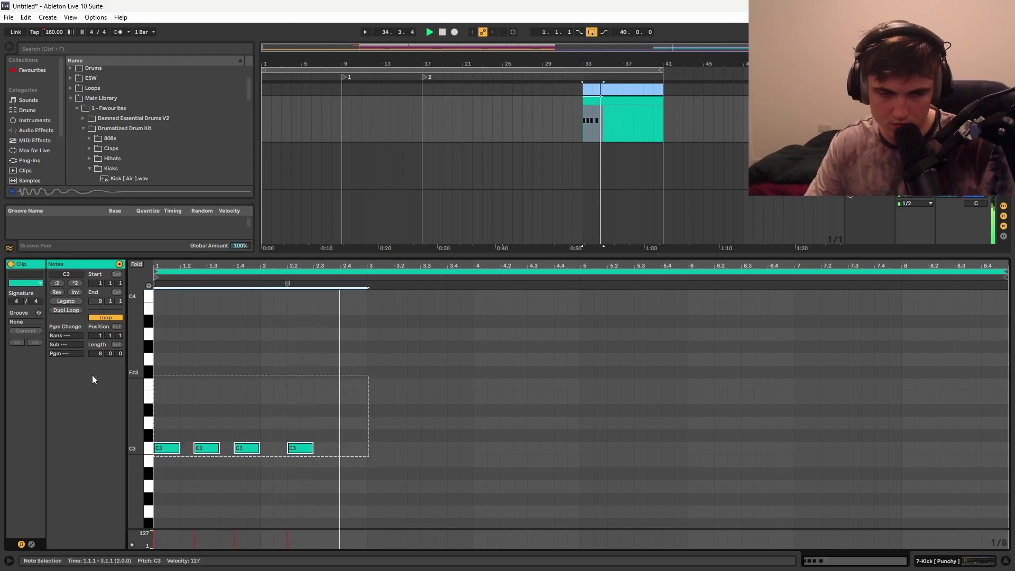
key("ctrl+d")
key("ctrl+d")
key("ctrl+d")
key("ctrl+d")
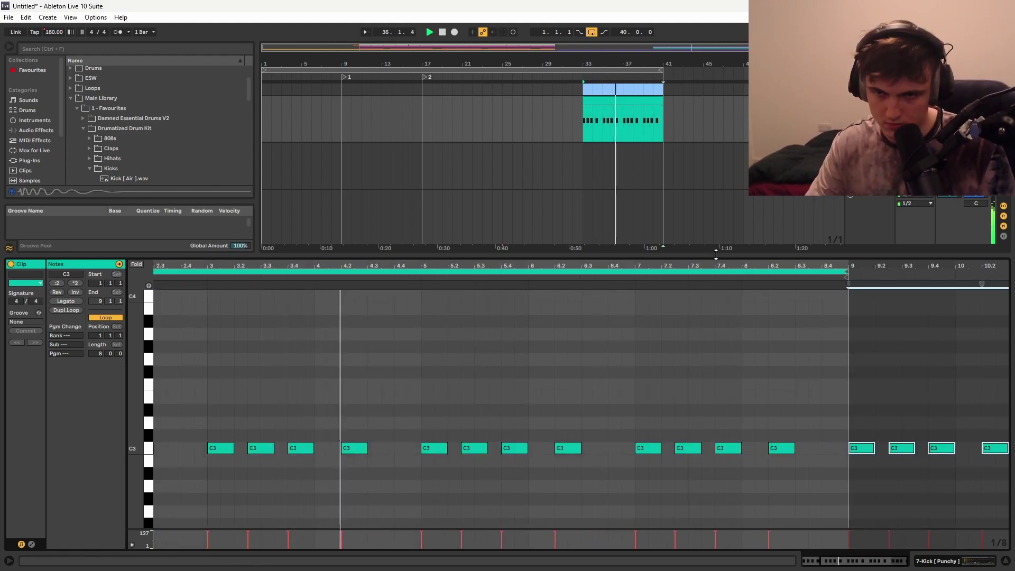
key("ctrl+alt+l")
left_click(599, 329)
key("z")
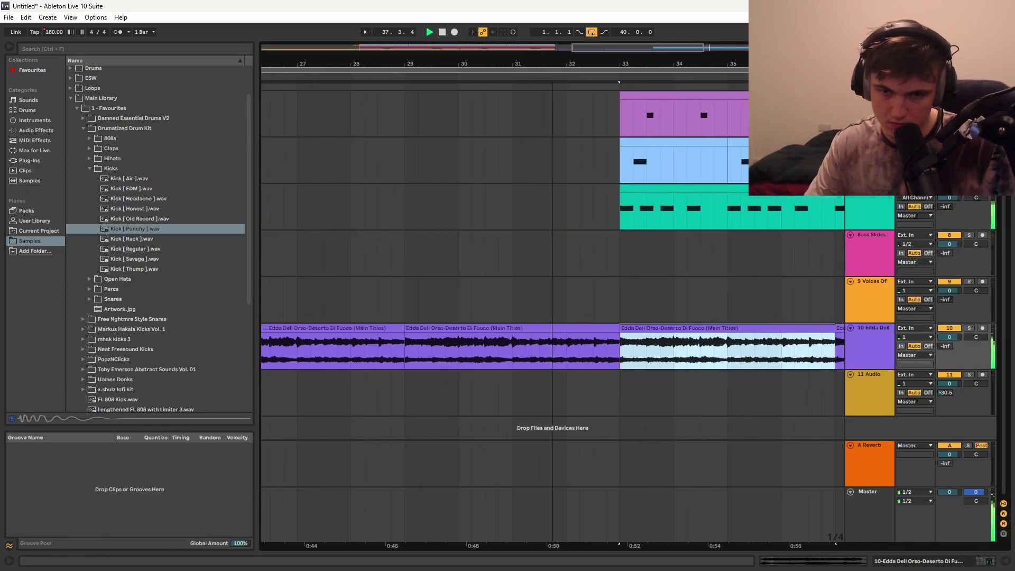
Step: Draw a lengthened E2 bass note and duplicate it while the beat plays
left_click(467, 318)
double_click(478, 329)
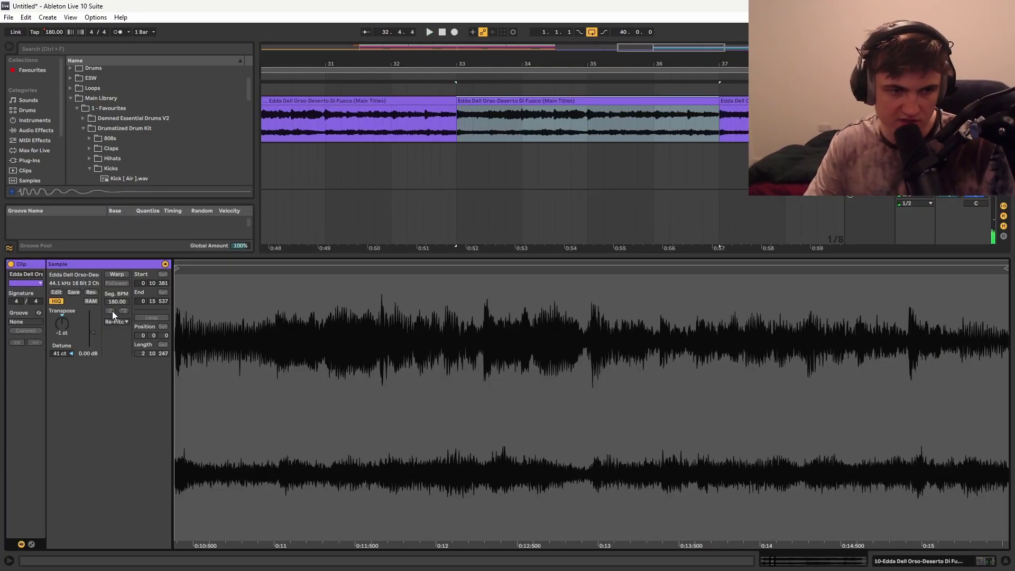
mouse_move(159, 402)
left_mouse_down()
mouse_move(246, 413)
mouse_move(234, 416)
left_mouse_up()
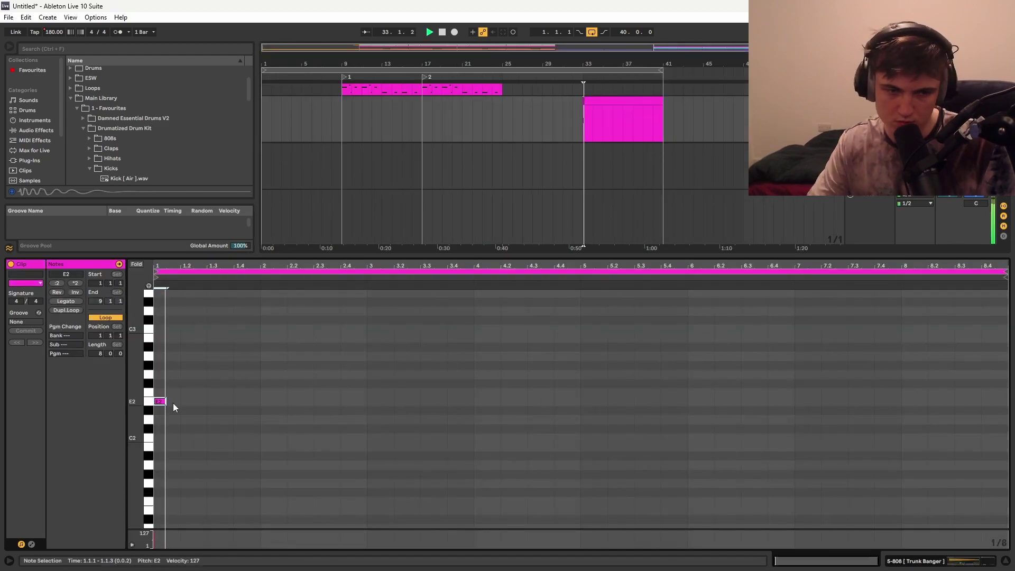
key("space")
key("ctrl+d")
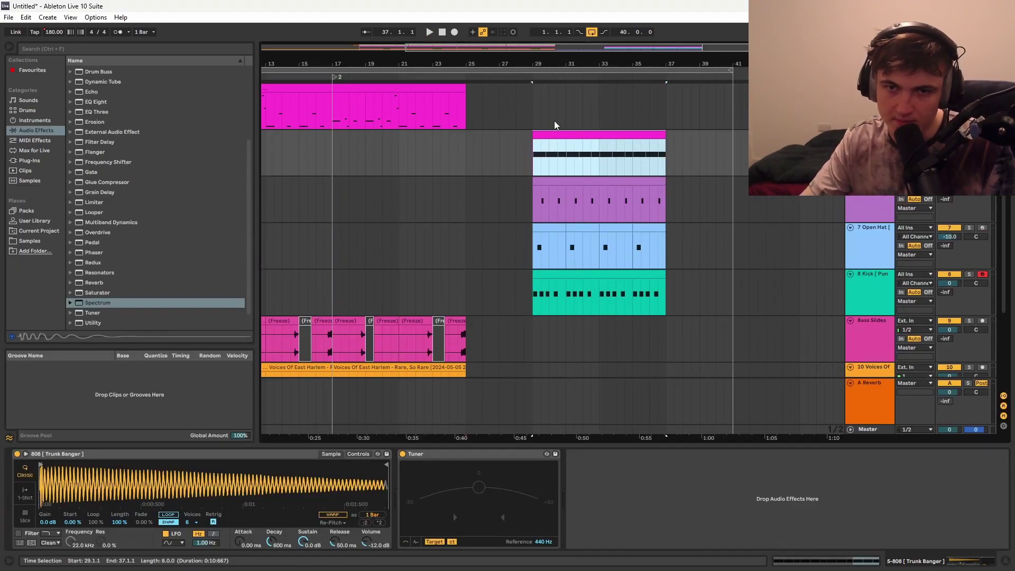
Step: Lower every note in the pink 808 clip to D2, then show the sample track's device chain
left_click(555, 133)
double_click(555, 133)
key("ctrl+a")
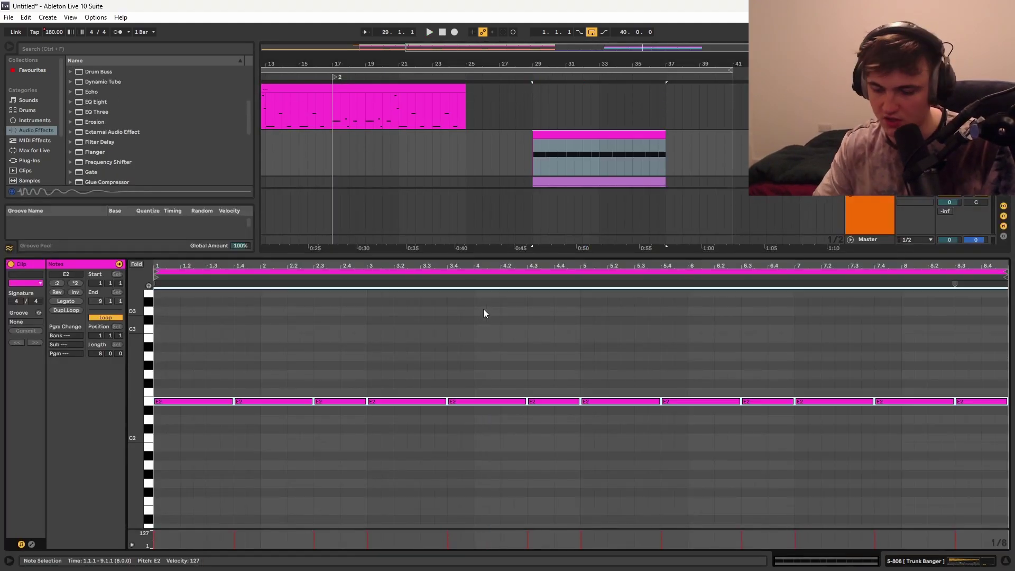
key("Down")
key("Down")
key("space")
double_click(536, 256)
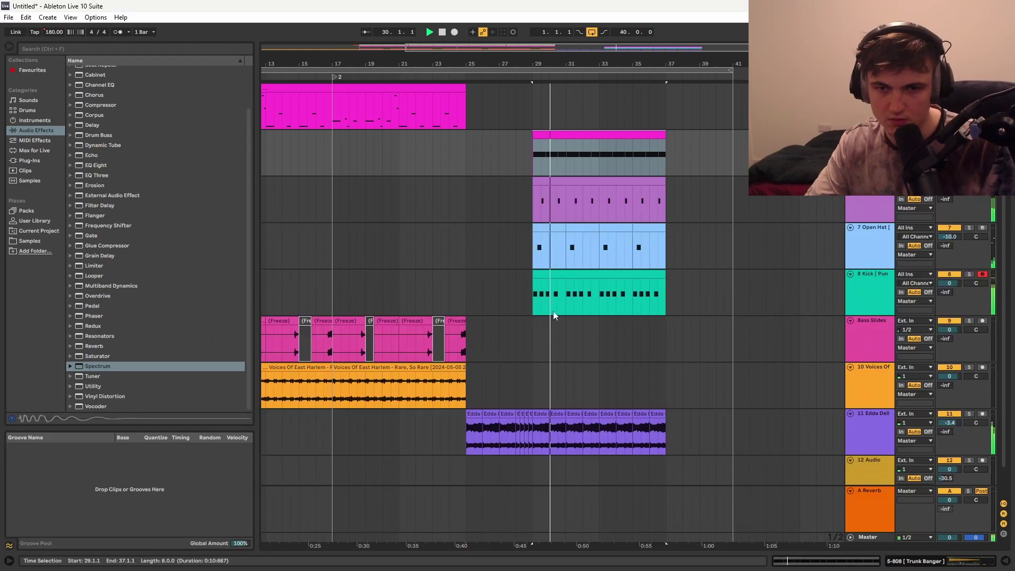
left_click_drag(558, 65, 558, 47)
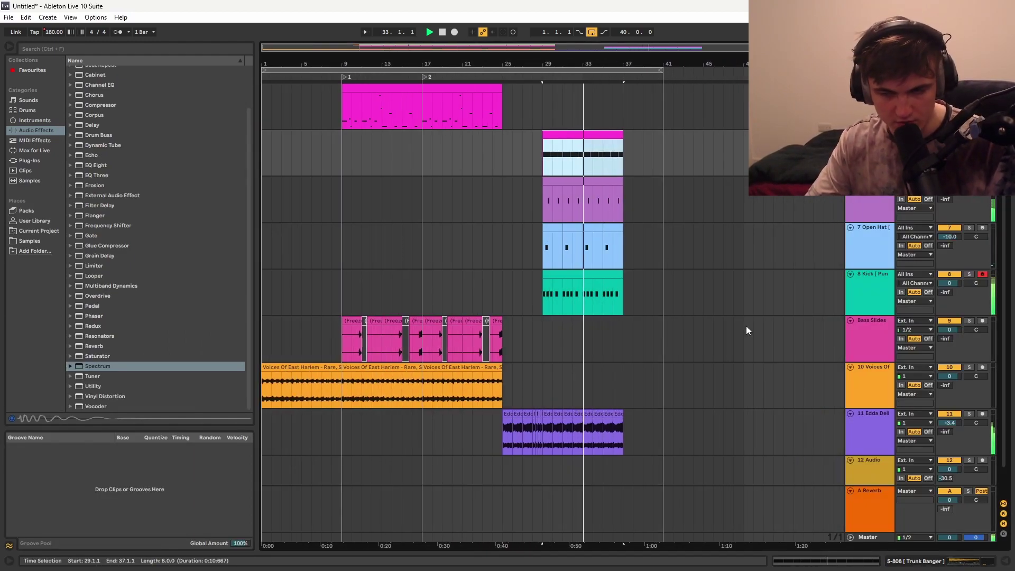
double_click(869, 434)
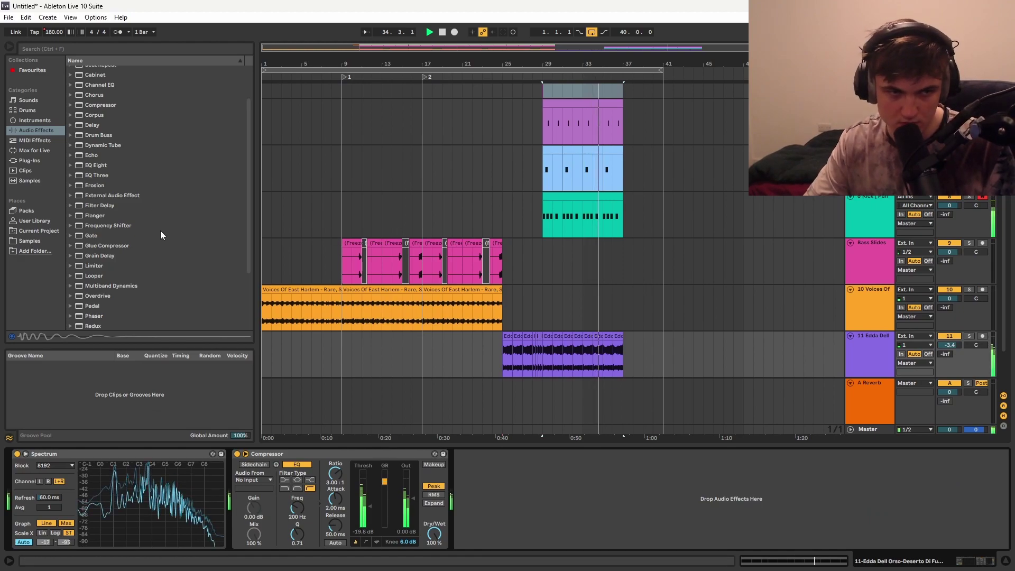
Step: Add EQ Eight after the sample track's Compressor, then check the lyrics in Notepad
scroll(96, 153, "up", 3)
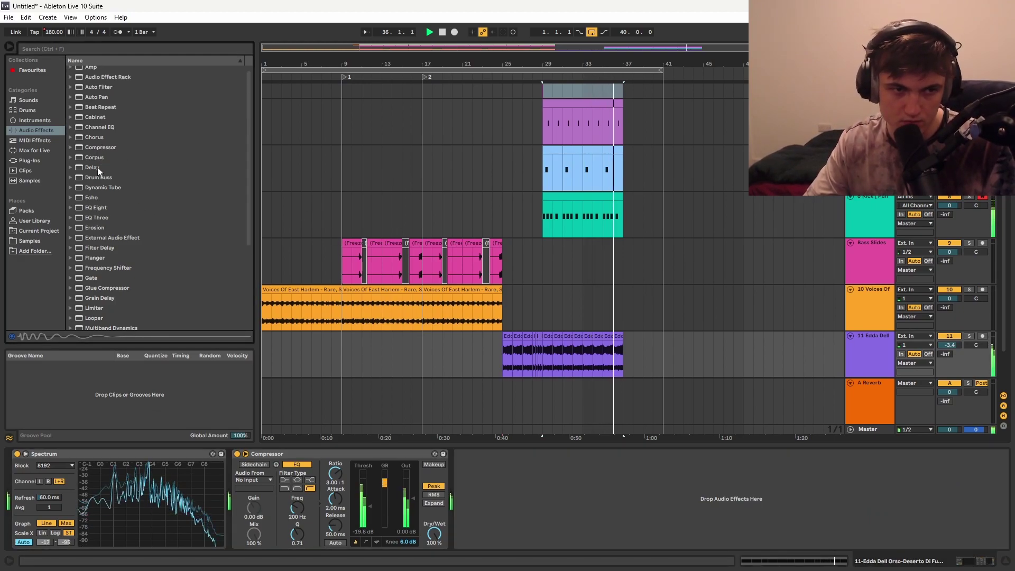
double_click(98, 208)
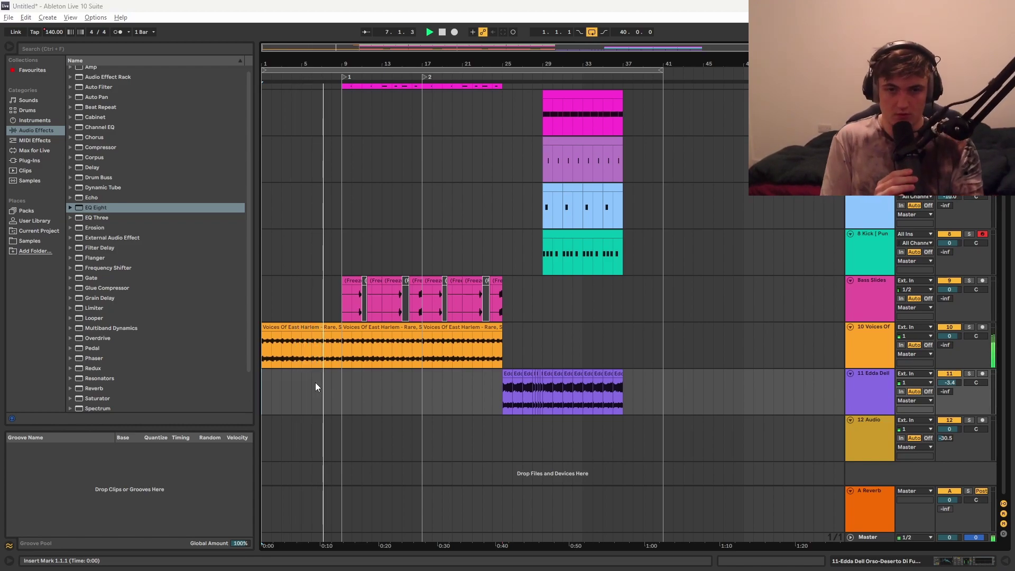
key("alt+Tab")
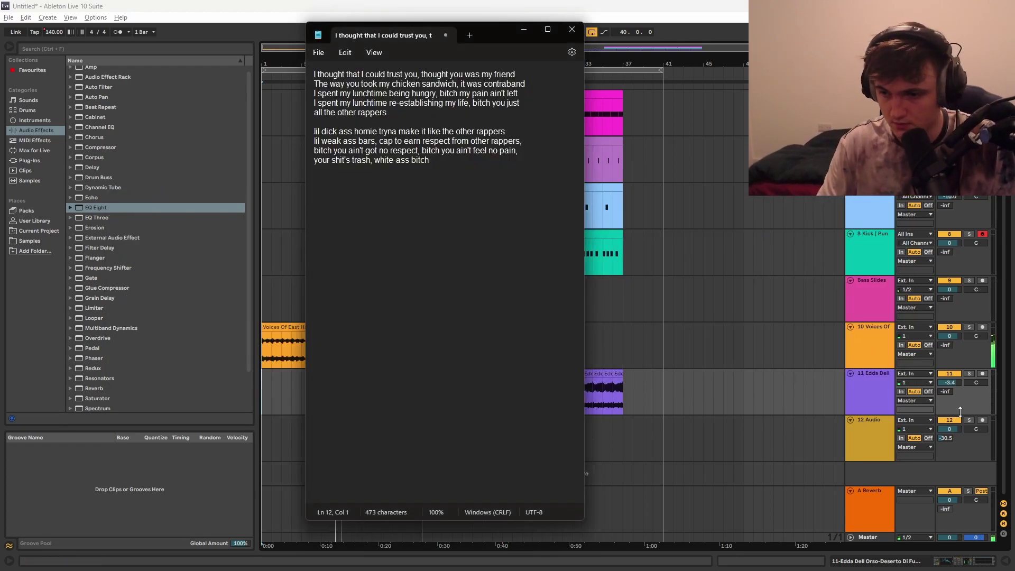
key("alt+Tab")
Step: Record the vocal take 12-Audio 2 on track 12 from bar 9 while reading the lyrics
left_click(454, 32)
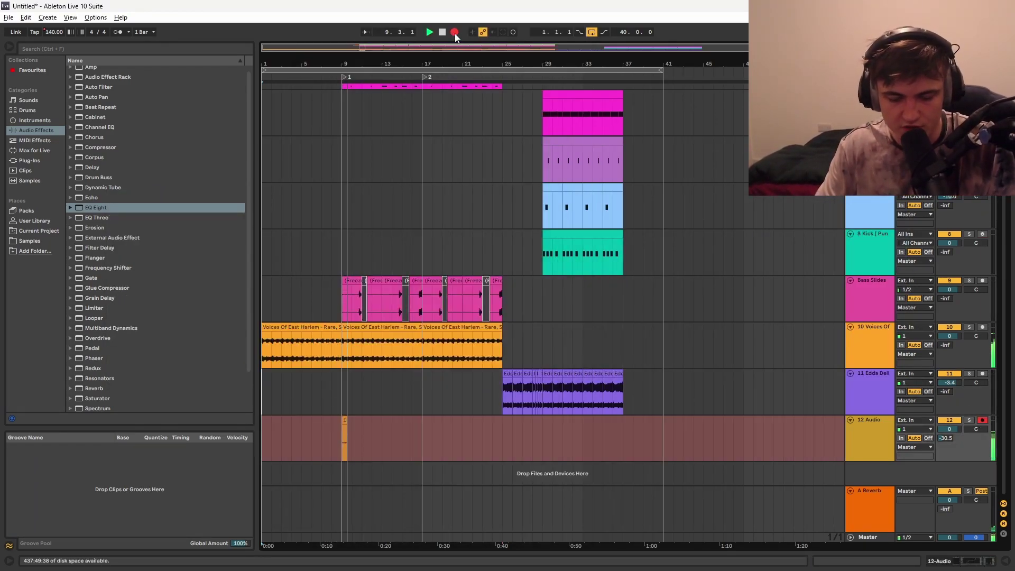
key("alt+Tab")
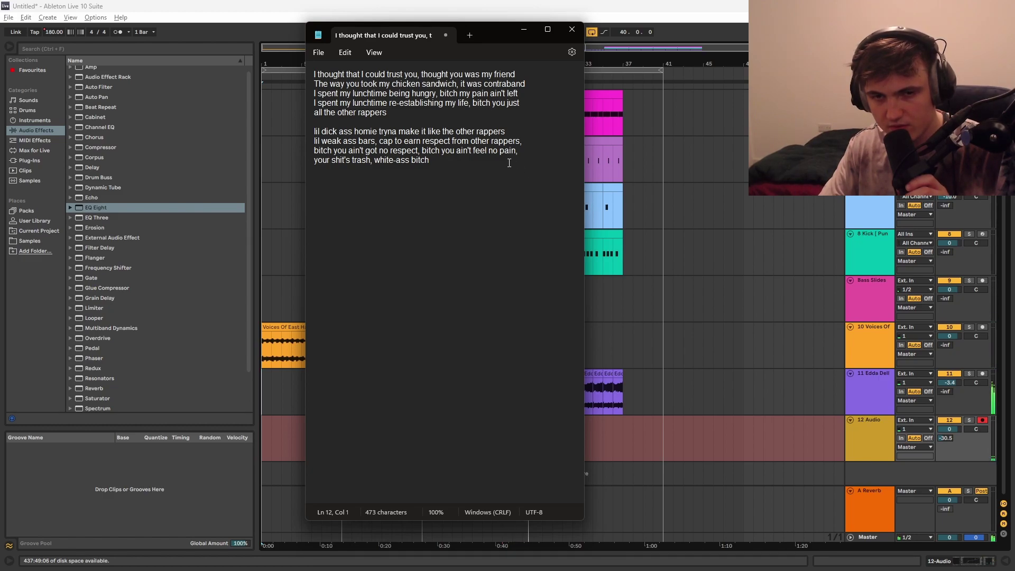
left_click(704, 372)
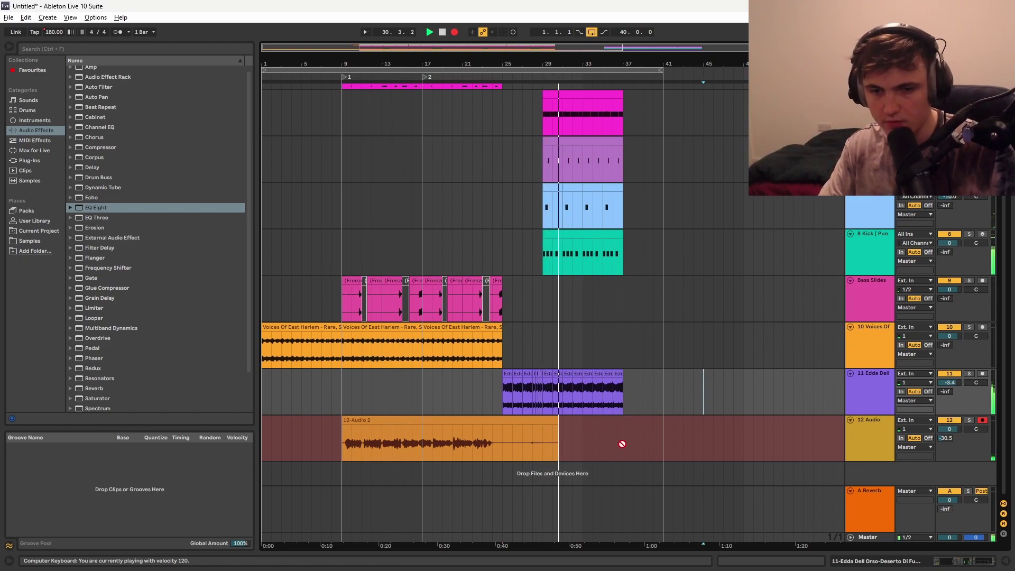
key("F9")
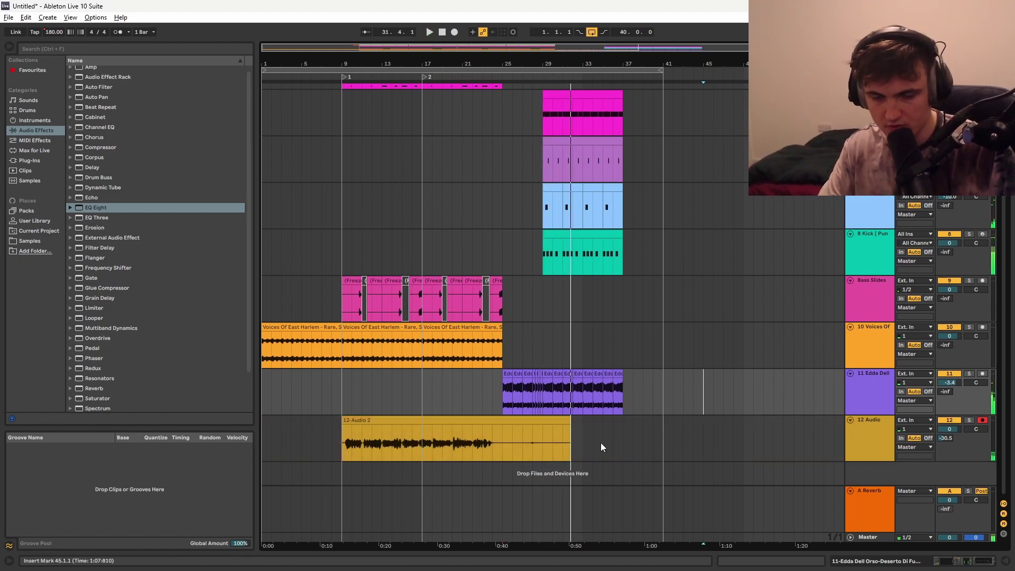
left_click(548, 277)
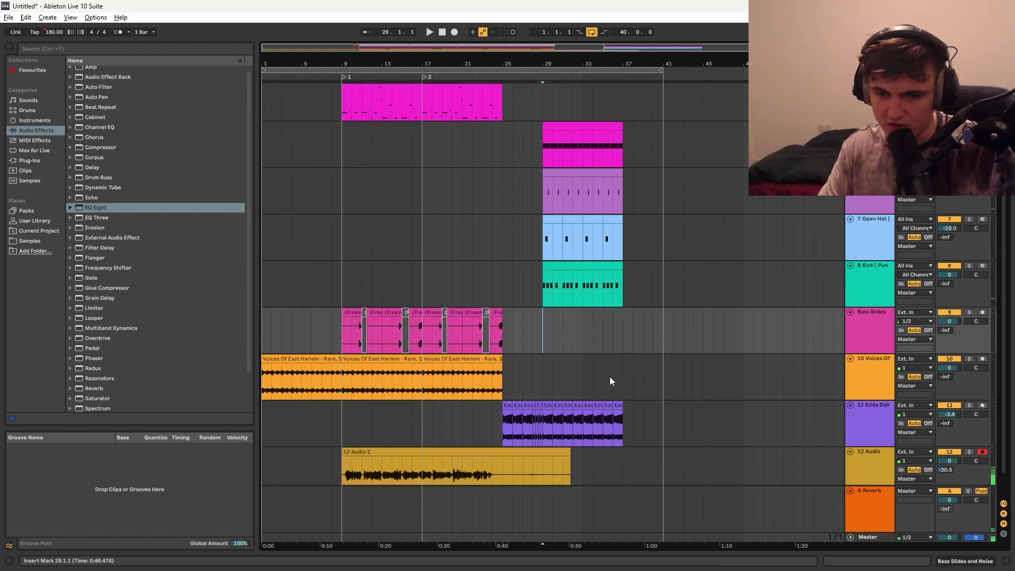
left_click(344, 326)
Step: Record the longer 12-Audio 2-1 take from bar 9 to about bar 39 while reading the lyrics
key("alt+Tab")
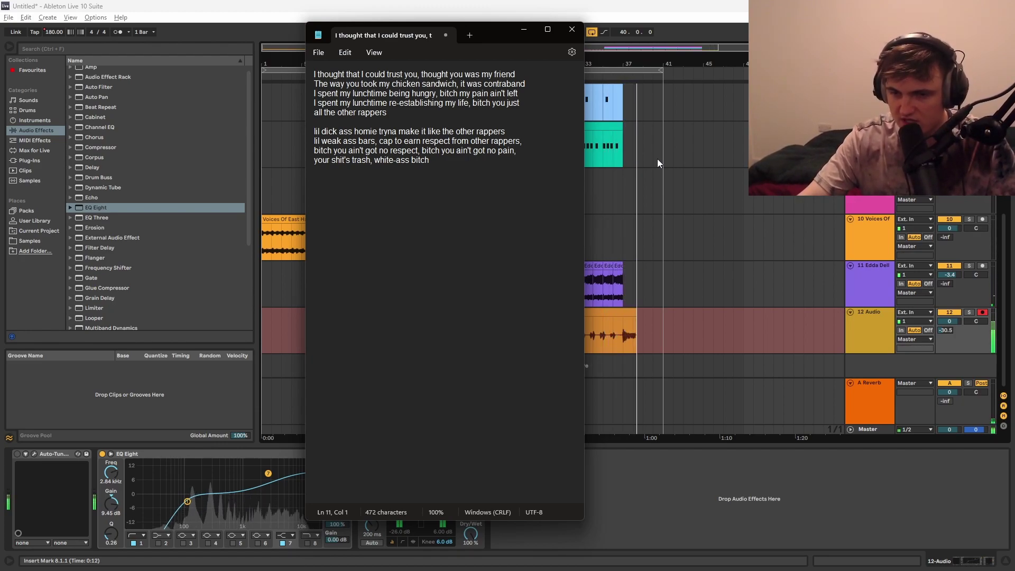
left_click(651, 172)
key("space")
left_click(711, 254)
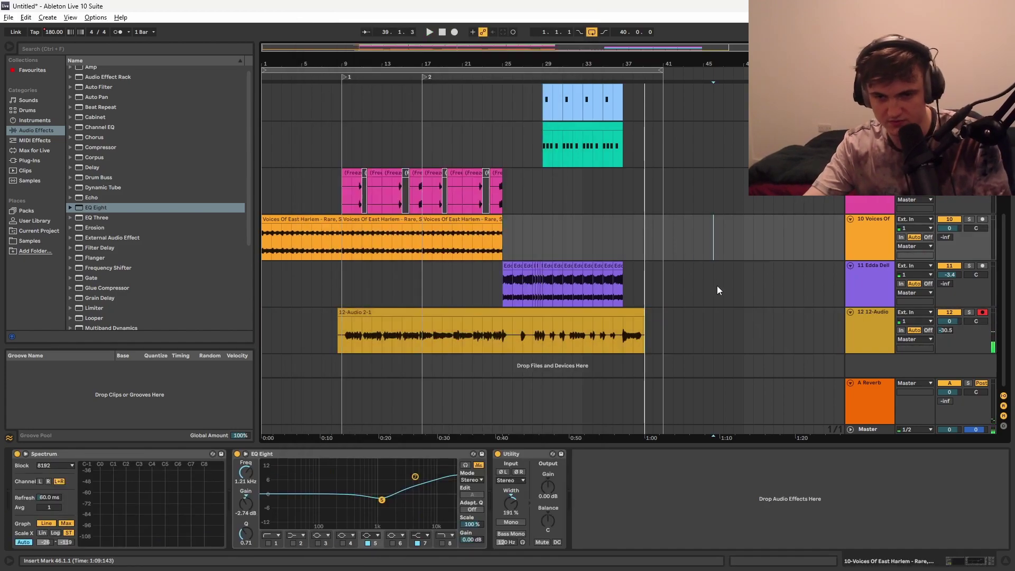
left_click(622, 342)
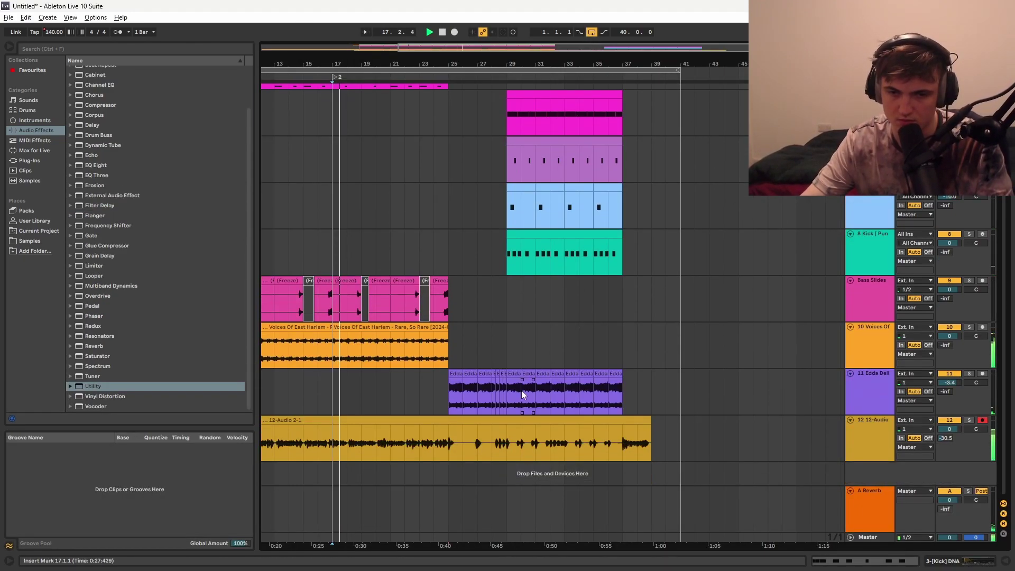
Step: Repeat a one-beat drum slice at bar 32 three times as a stutter
left_click(864, 386)
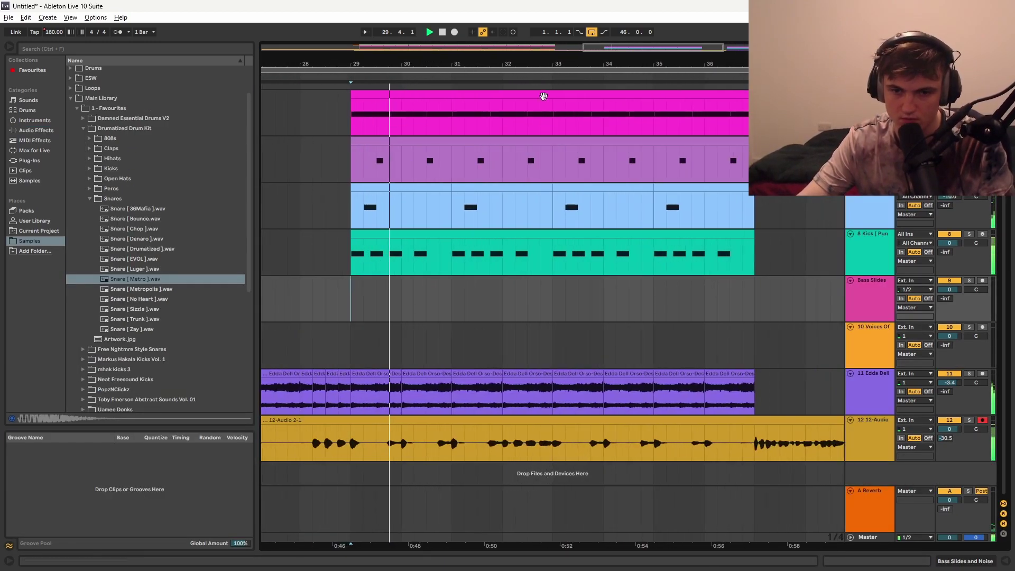
left_click_drag(508, 400, 540, 182)
scroll(544, 183, "up", 2)
key("ctrl+d")
key("ctrl+d")
key("ctrl+d")
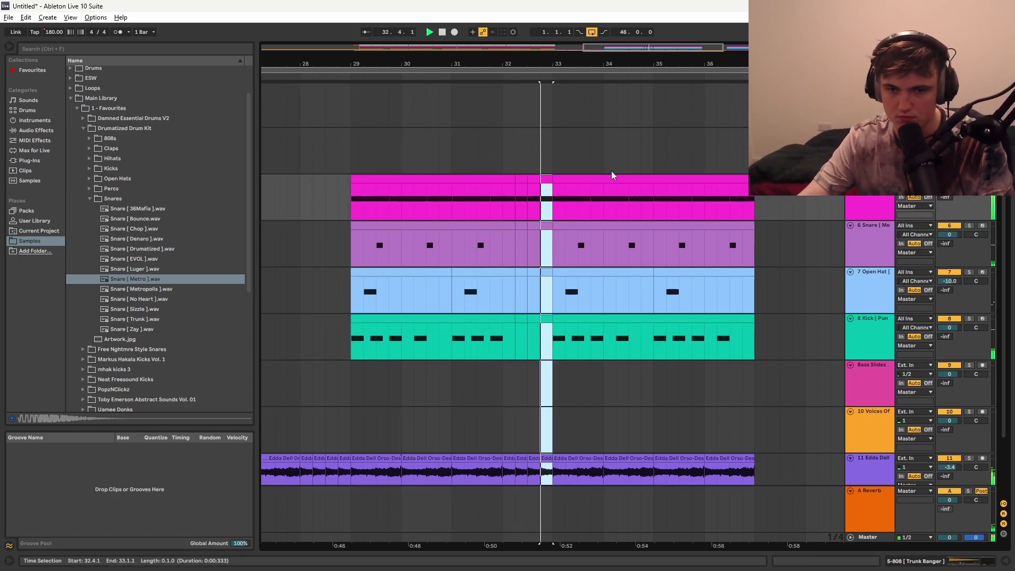
scroll(613, 177, "down", 5)
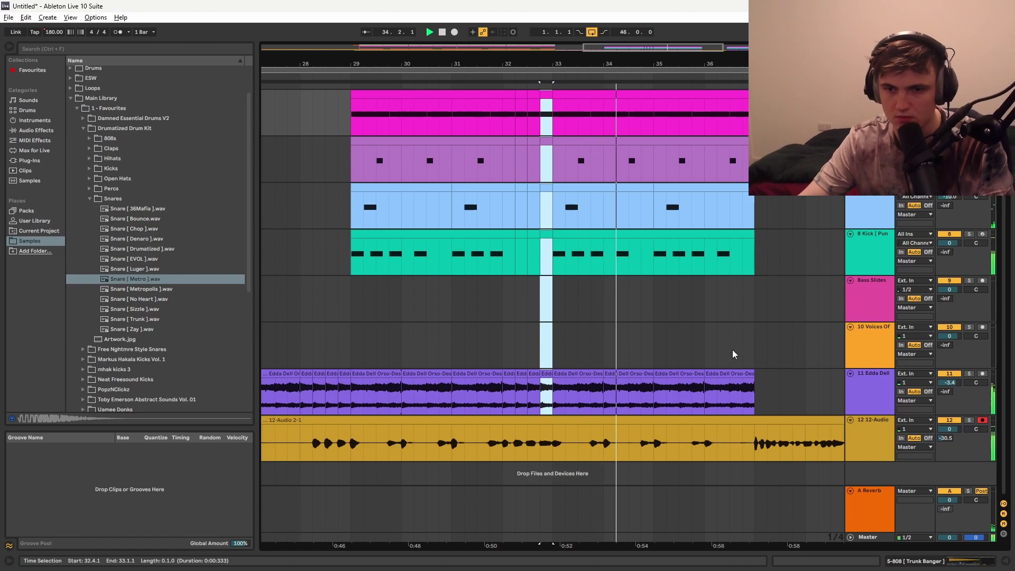
Step: Copy a snare hit and paste it near bar 36.4 as a fill before the drop
left_click_drag(721, 405, 768, 282)
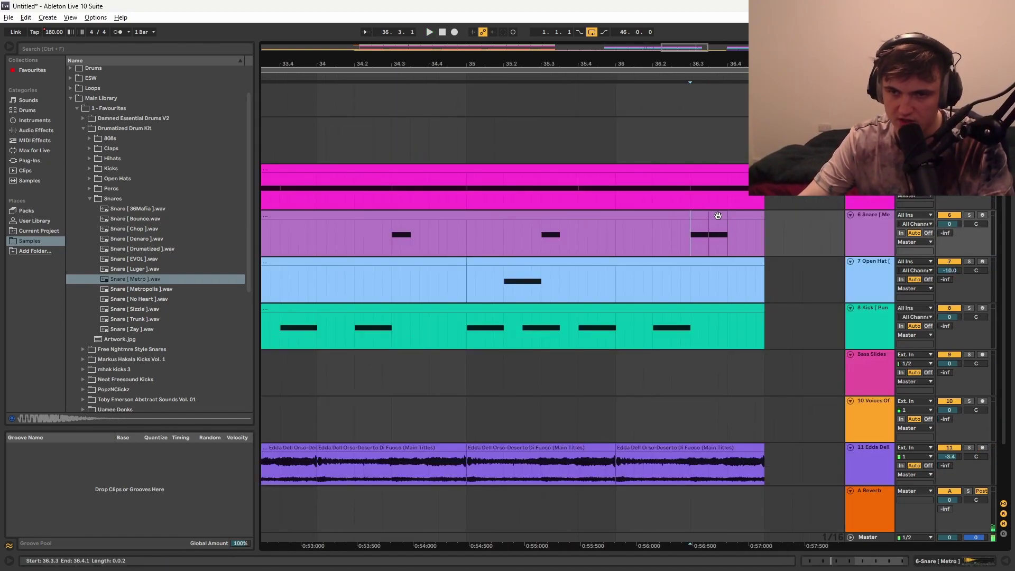
left_click(717, 216)
key("ctrl+c")
left_click(749, 230)
key("ctrl+v")
left_click(660, 249)
key("space")
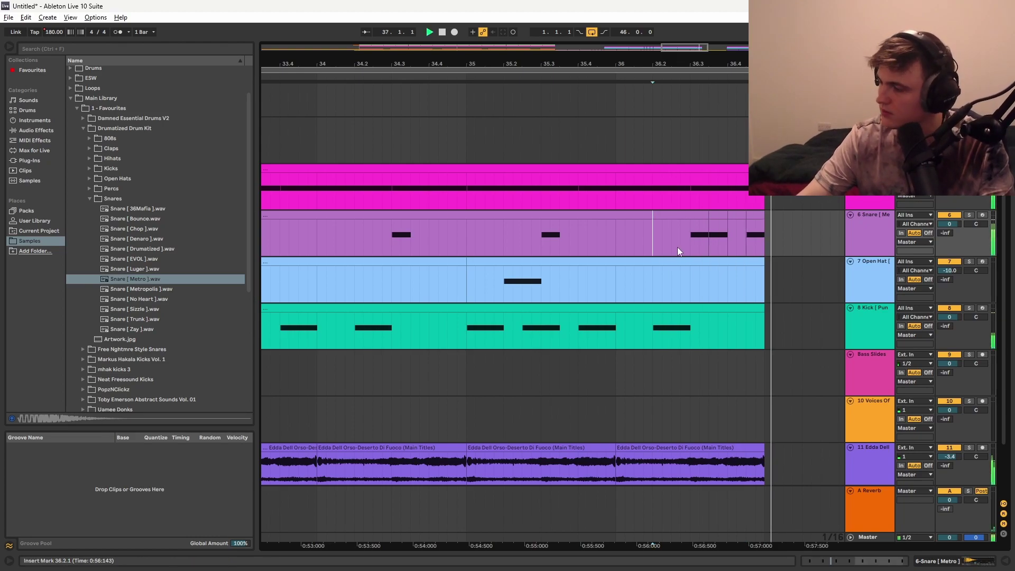
Step: Delete the vocal clip's tail around bar 39
left_click_drag(725, 64, 679, 26)
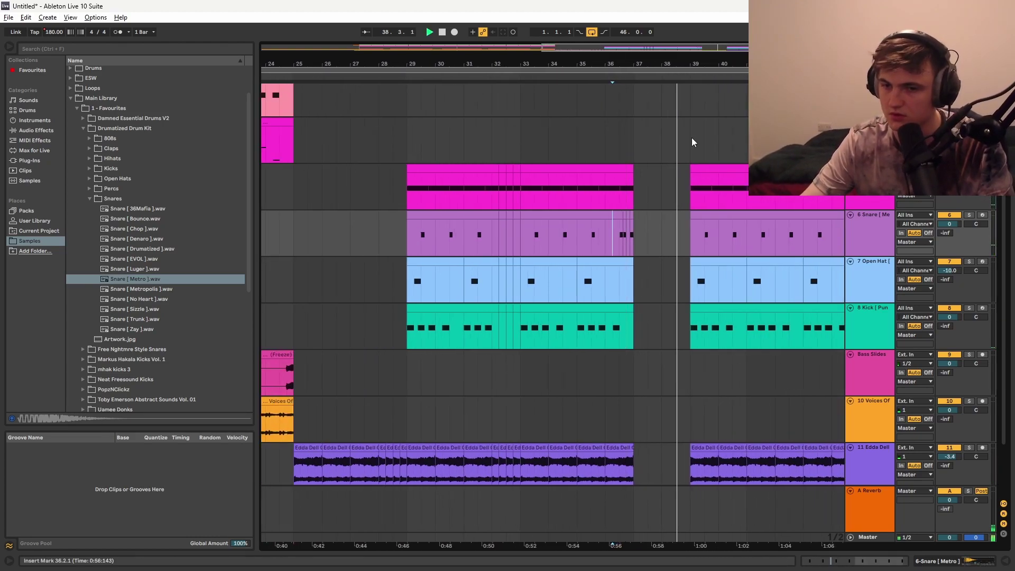
left_click_drag(697, 62, 560, 74)
scroll(576, 238, "down", 3)
key("space")
left_click(510, 350)
key("space")
mouse_move(541, 428)
left_mouse_down()
mouse_move(563, 446)
mouse_move(542, 439)
left_mouse_up()
key("Delete")
left_click(434, 322)
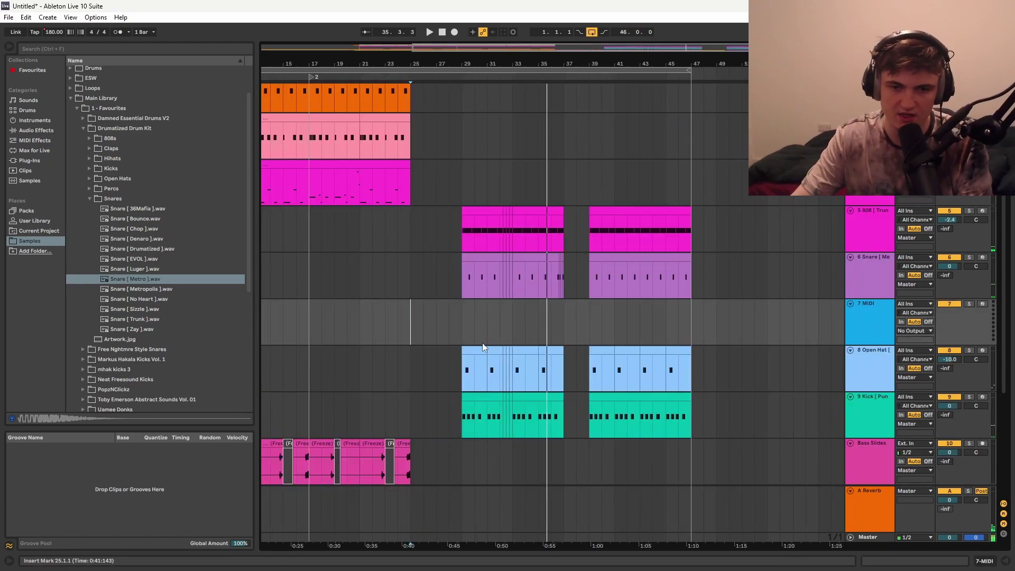
Step: Copy the last cyan clip onto the 7 MIDI track at bars 29–37
scroll(422, 211, "up", 2)
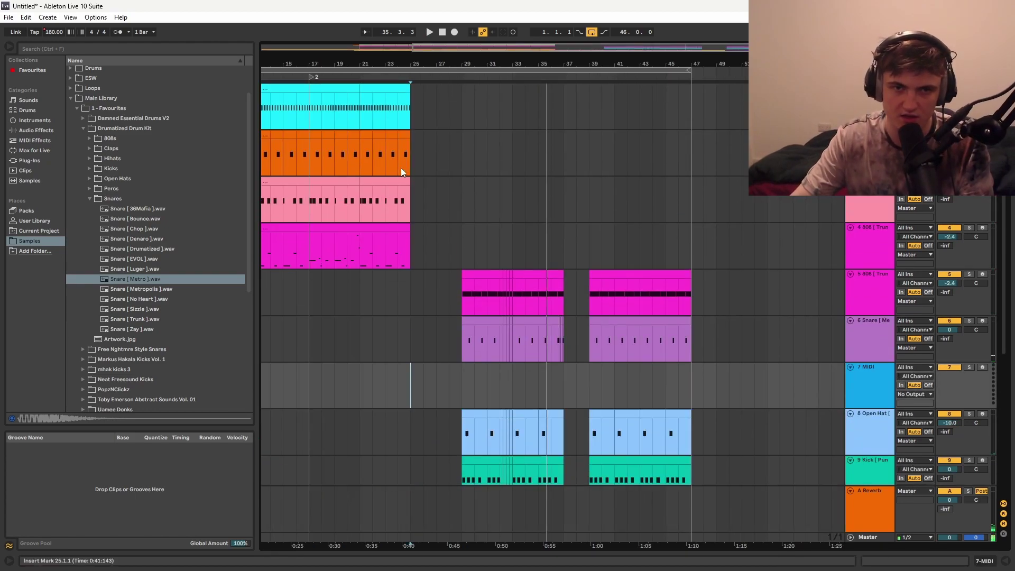
left_click(383, 89)
key("ctrl+c")
left_click(467, 387)
key("ctrl+v")
key("ctrl+d")
key("ctrl+d")
key("ctrl+d")
key("ctrl+d")
key("ctrl+z")
key("ctrl+z")
key("ctrl+z")
Step: Paste the cyan clip again on 7 MIDI over bars 39–47
left_click(483, 369, "shift")
left_click(592, 388)
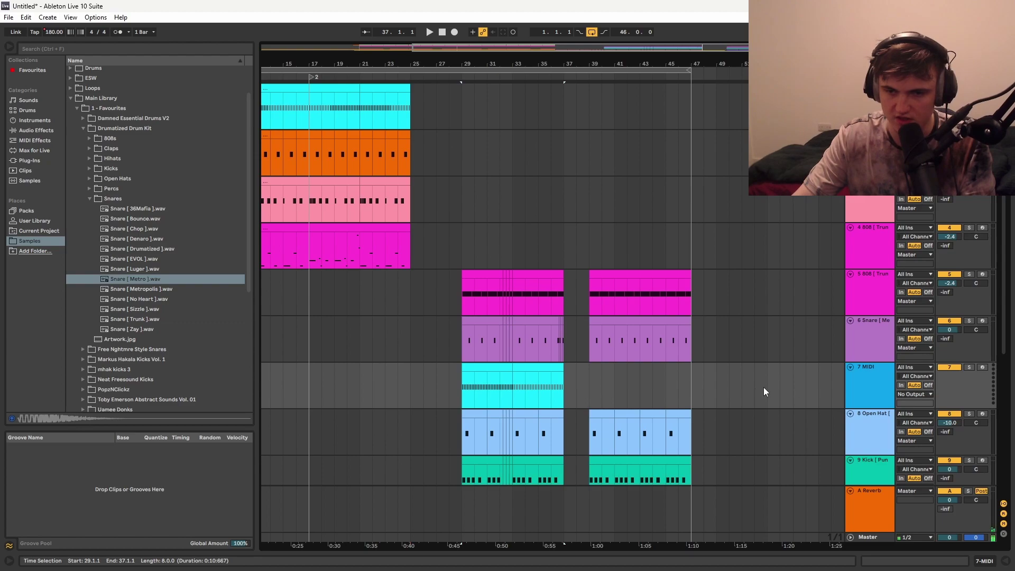
left_click(543, 381)
key("ctrl+c")
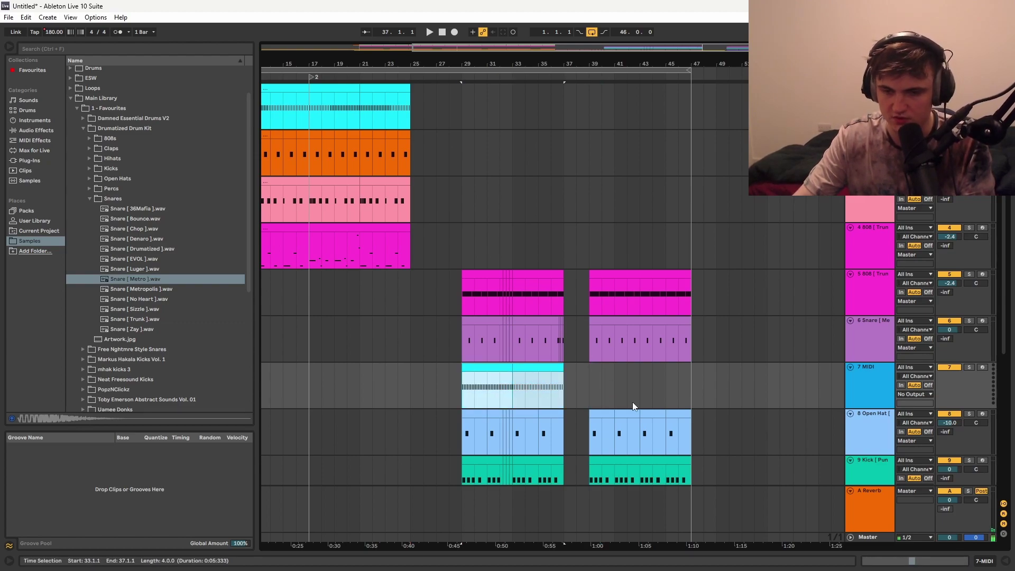
left_click(588, 385)
key("ctrl+v")
Step: Audition Phaser, TM88 and Classic hi-hat samples, loading Hihat [Classic] onto the 7 MIDI track
double_click(851, 381)
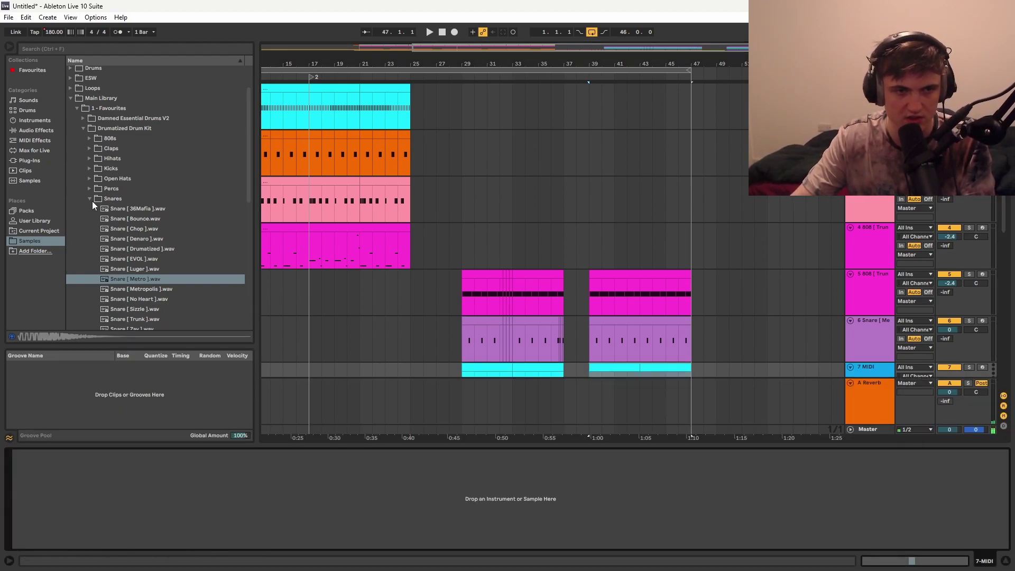
left_click(93, 201)
left_click(95, 159)
left_click(142, 249)
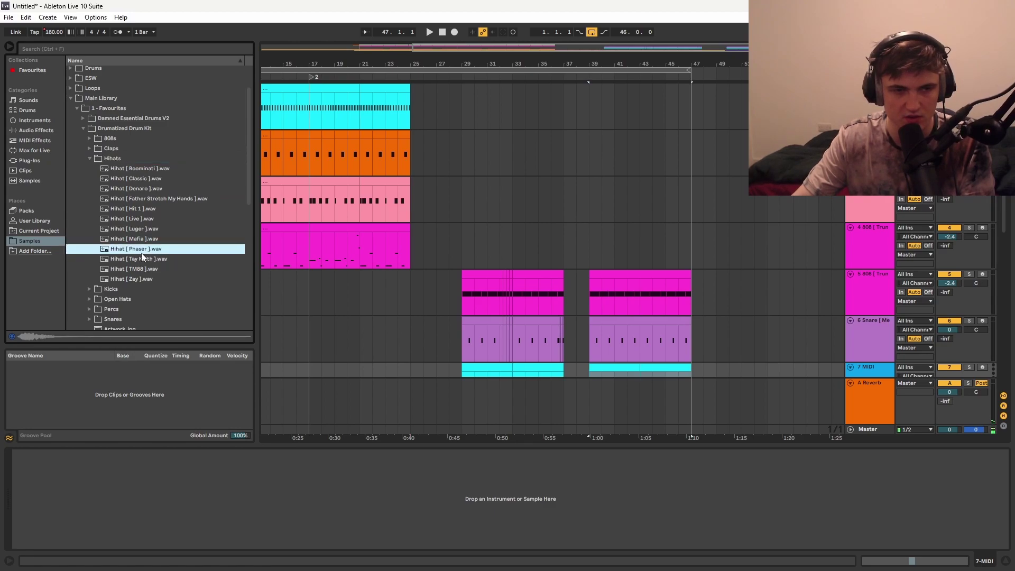
scroll(486, 302, "down", 4)
left_click(900, 200)
left_click(904, 205)
left_click(142, 270)
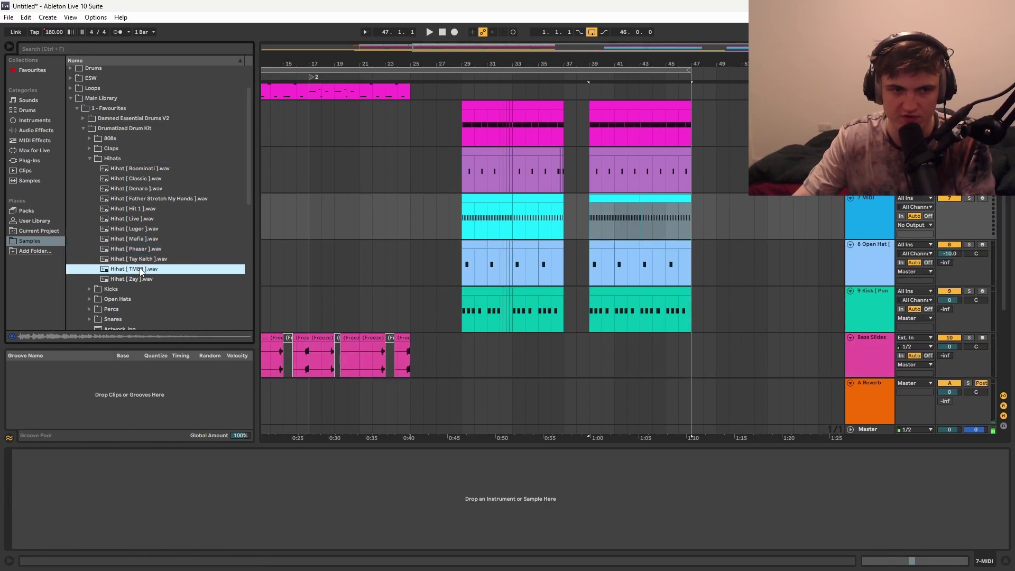
left_click(138, 179)
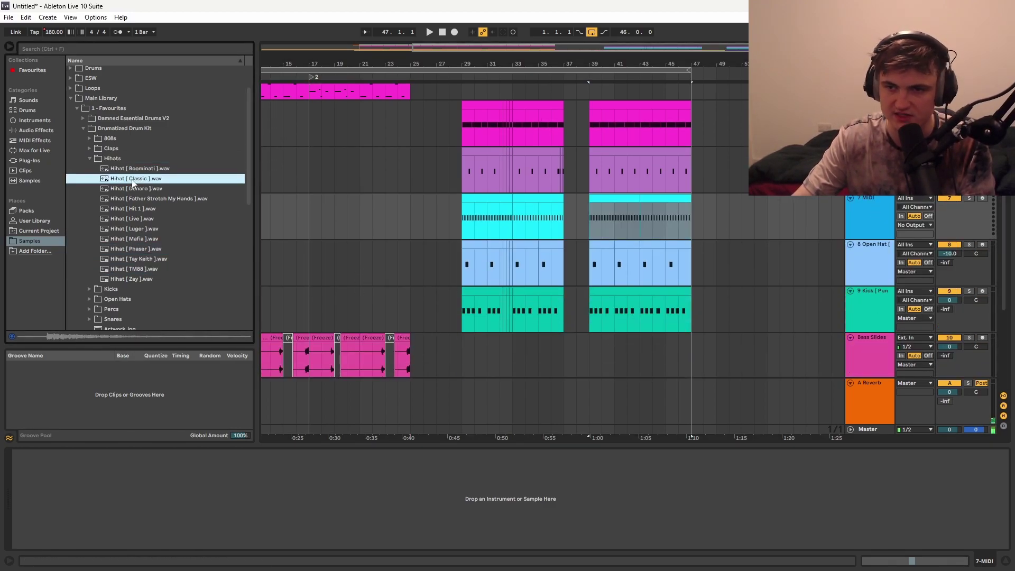
double_click(133, 183)
Step: Raise the hi-hat clip's notes to C3 after listening from bar 29
left_click(462, 222)
key("space")
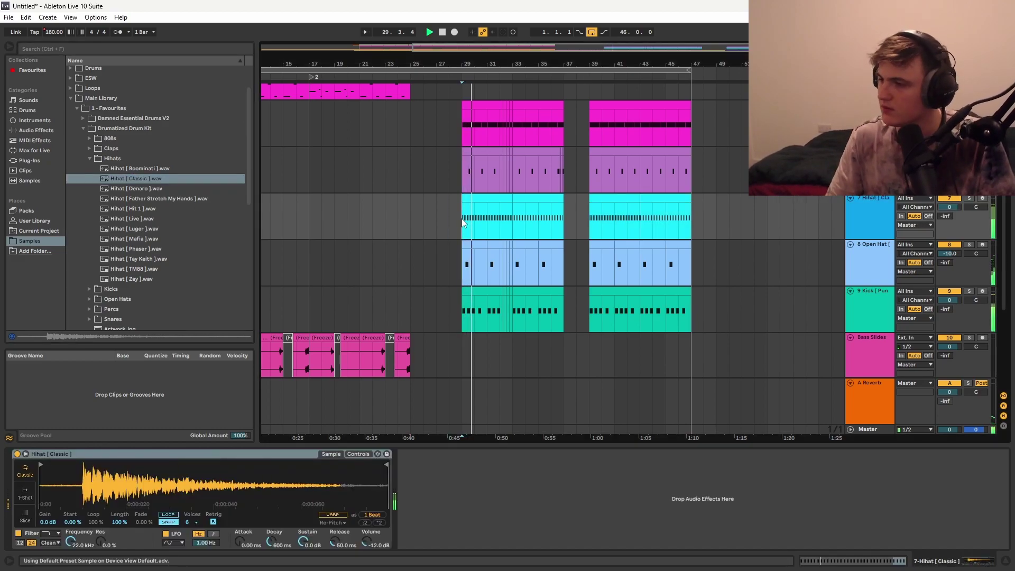
left_click(468, 197)
key("space")
double_click(468, 197)
left_click(280, 368)
key("ctrl+a")
left_click_drag(165, 322, 162, 324)
left_click(183, 311)
Step: Duplicate the hi-hat clip onto bars 33–37 and 39–47
left_click(477, 147)
key("ctrl+d")
left_click(590, 175)
key("space")
key("ctrl+v")
key("ctrl+d")
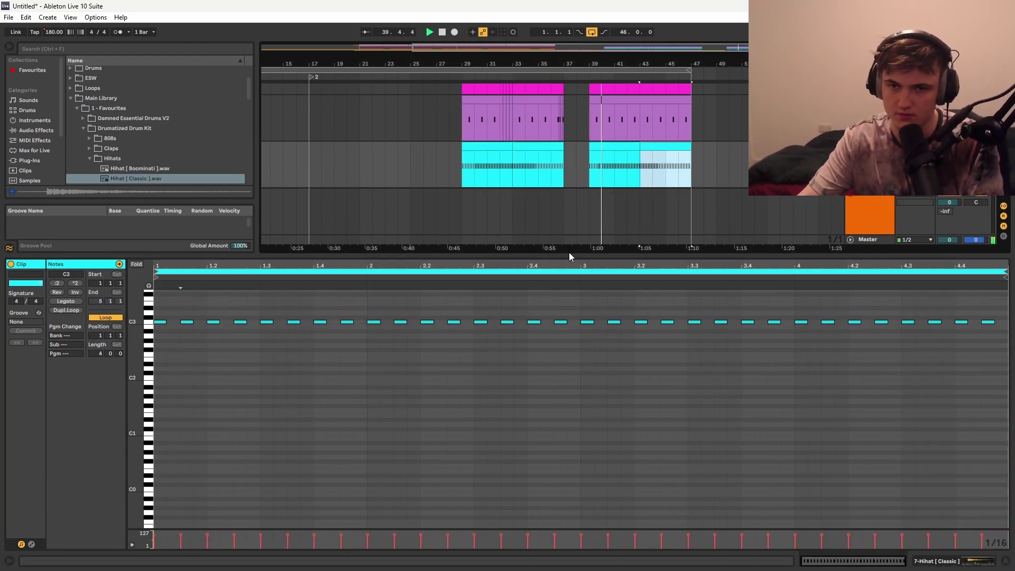
key("ctrl+alt+l")
left_click(441, 166)
Step: Swap the hi-hat sample to Hihat [ Denaro ] and audition the beat from bar 29
key("space")
double_click(871, 146)
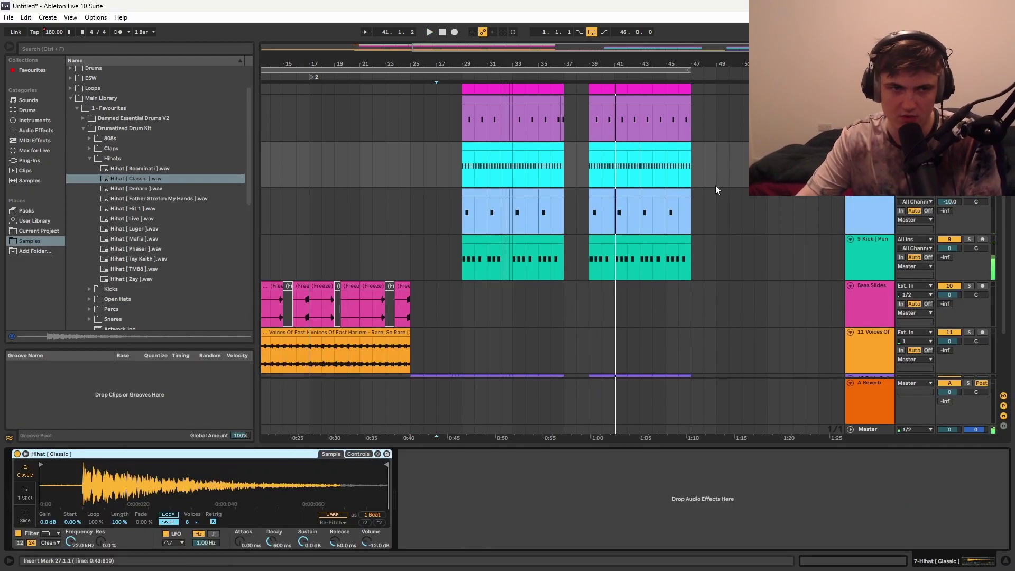
double_click(144, 187)
key("space")
key("space")
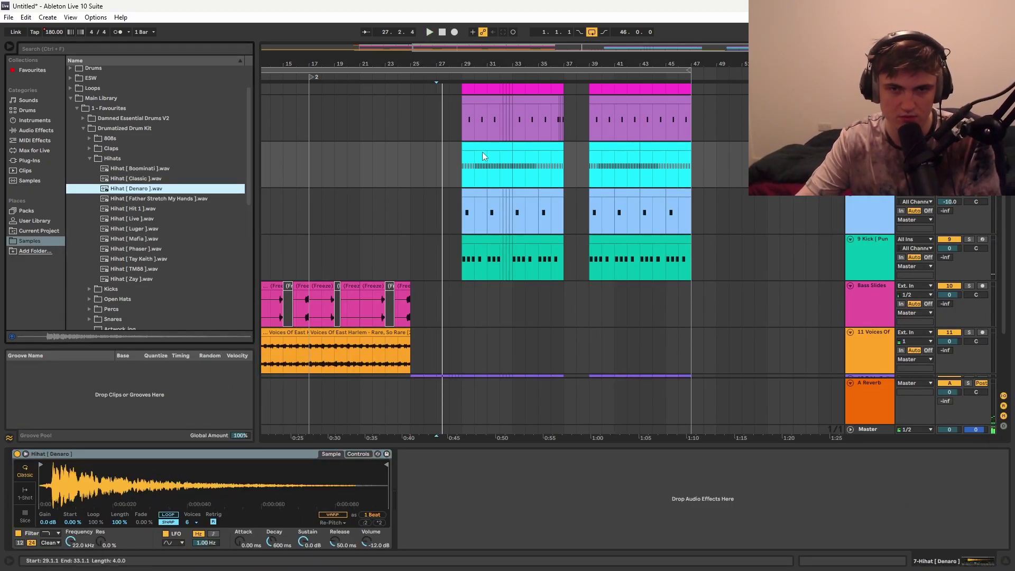
left_click(461, 175)
key("space")
key("space")
key("space")
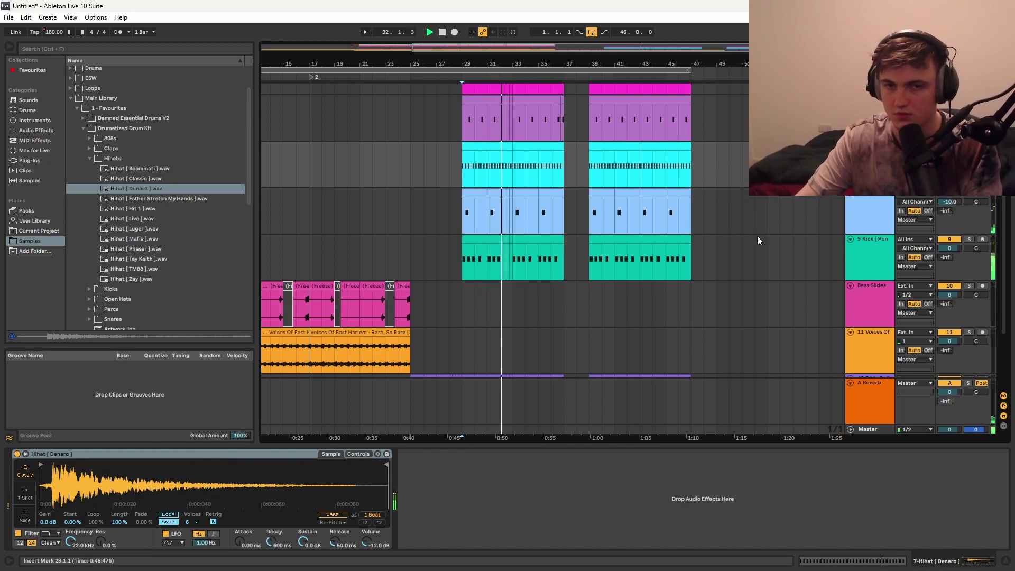
scroll(755, 233, "up", 3)
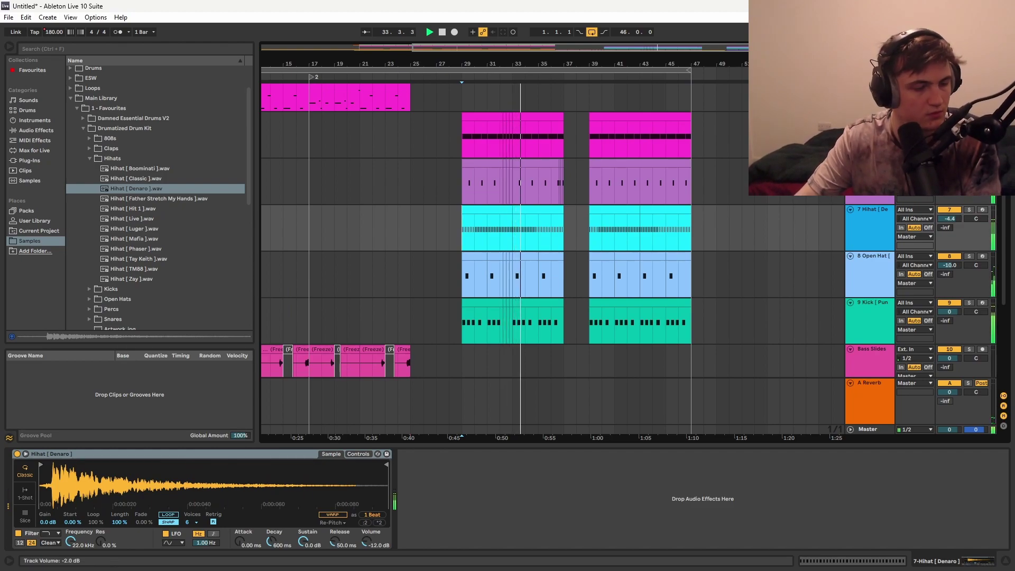
key("space")
Step: Try Hihat [ TM88 ], settle on Hihat [ Zay ], and raise the hi-hat volume to -0.5 dB
left_click_drag(158, 270, 154, 472)
key("space")
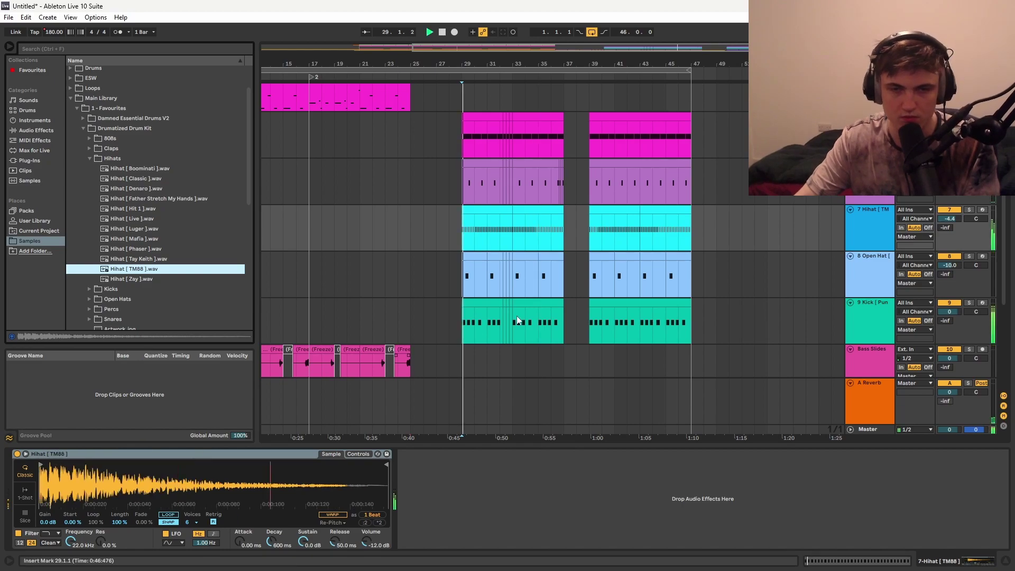
left_click(868, 235)
double_click(127, 279)
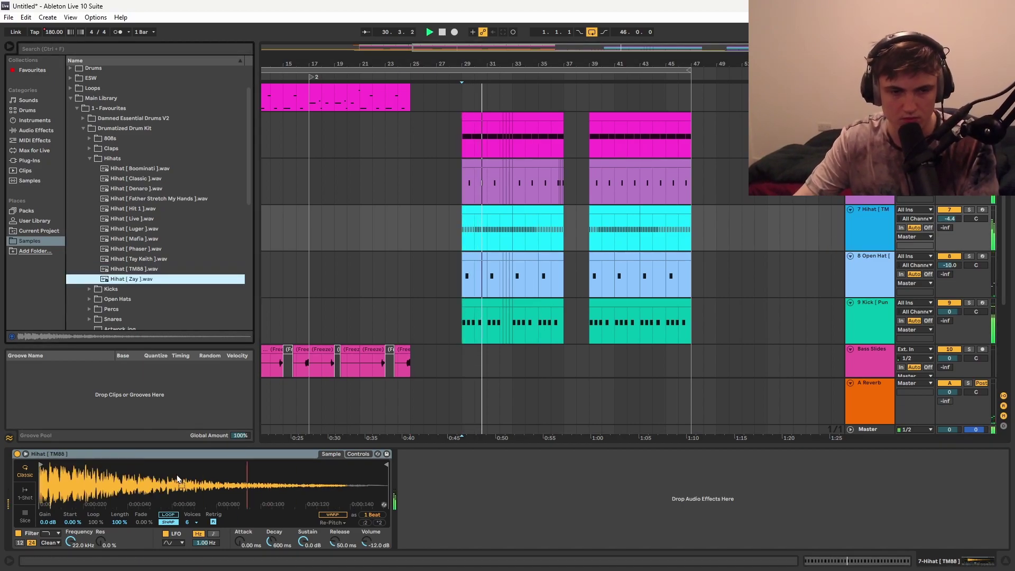
left_click_drag(948, 218, 950, 213)
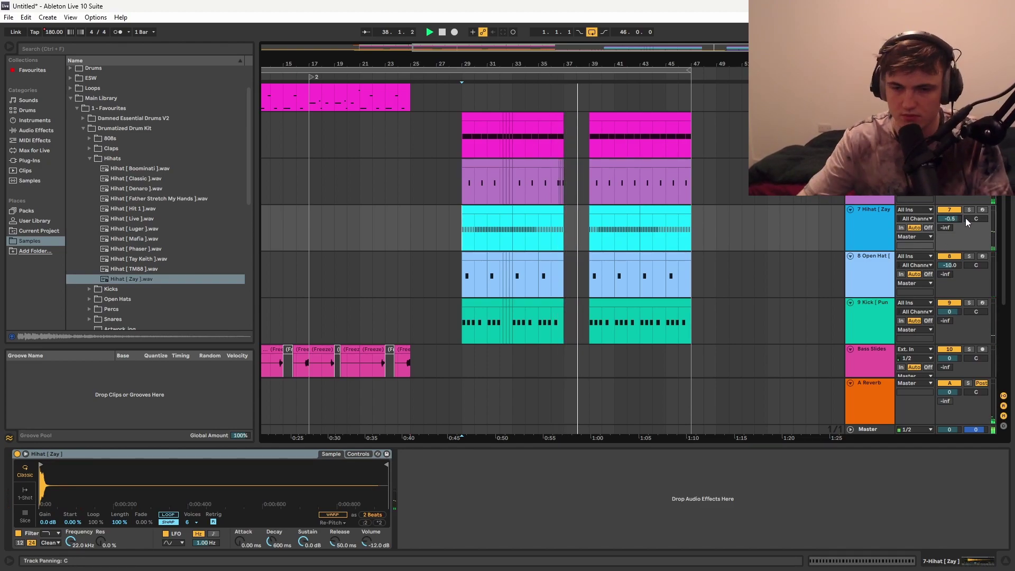
scroll(429, 273, "down", 6)
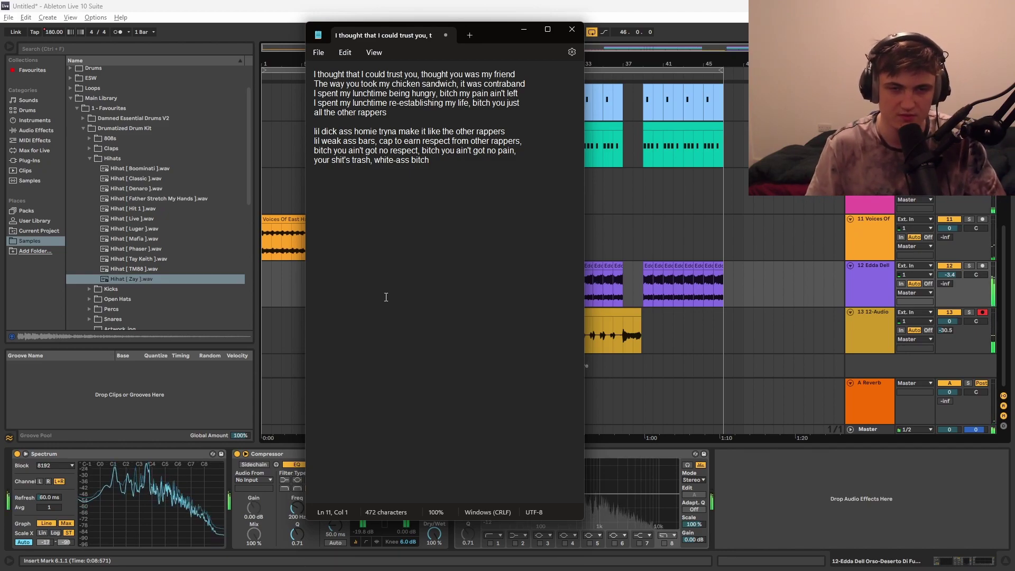
Step: Solo the vocal take on track 13 and play it from around bar 25
left_click(414, 5)
left_click(497, 335)
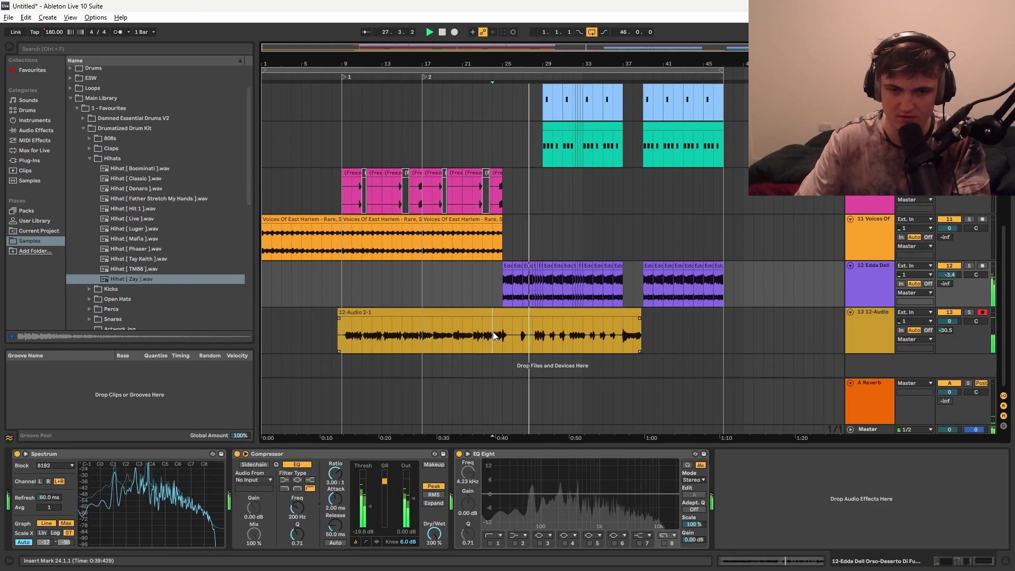
key("space")
left_click_drag(511, 64, 519, 84)
left_click(968, 312)
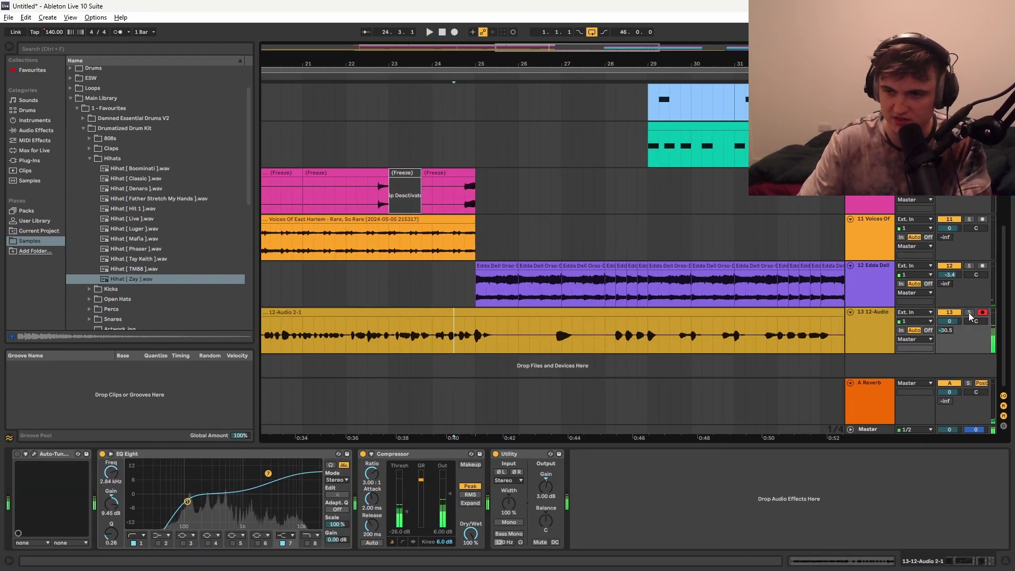
key("space")
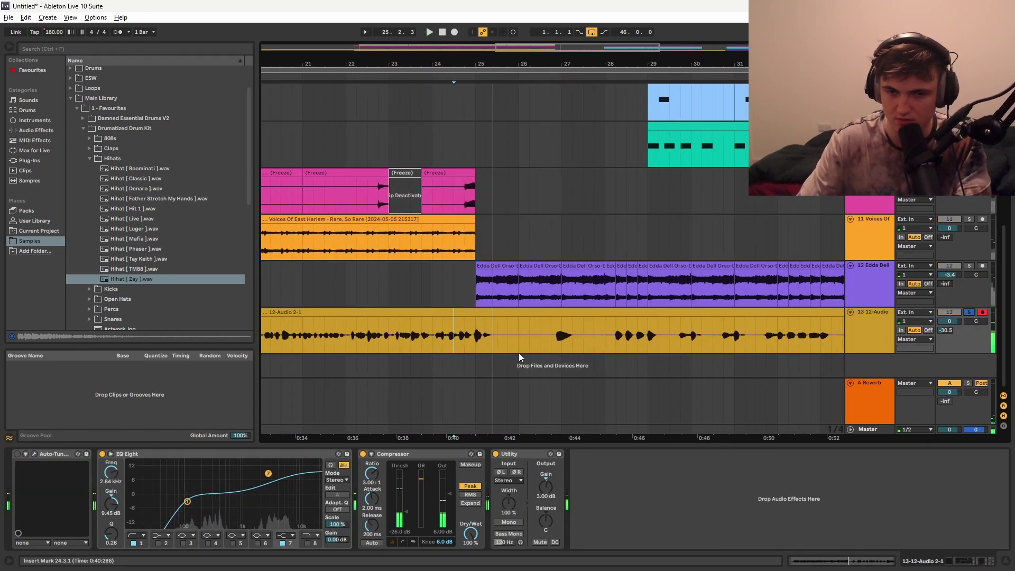
Step: Turn Warp off for the 12-Audio 2-1 clip, unsolo track 13, and open Save Live Set As
double_click(492, 334)
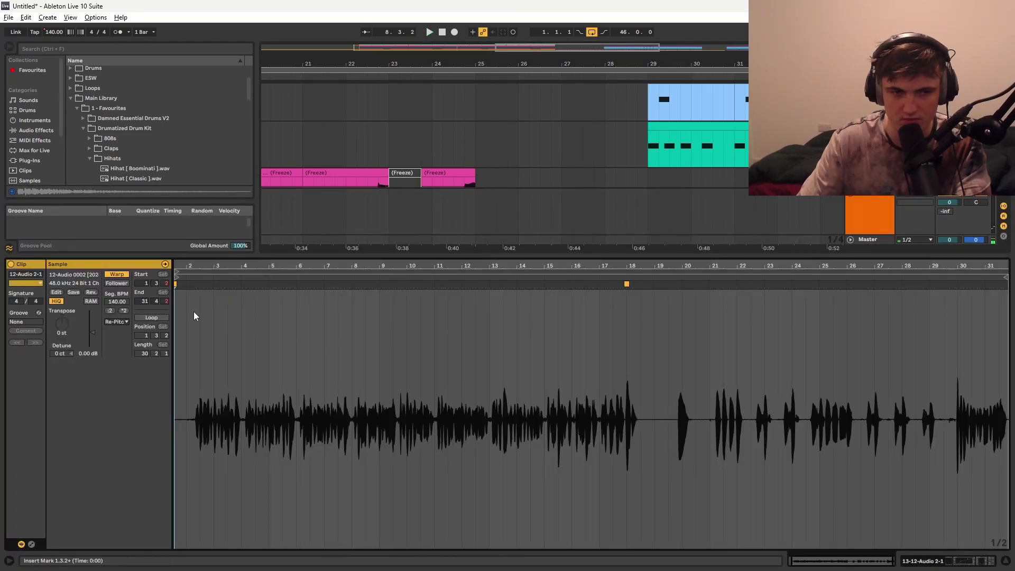
left_click(122, 275)
left_click_drag(425, 255, 449, 433)
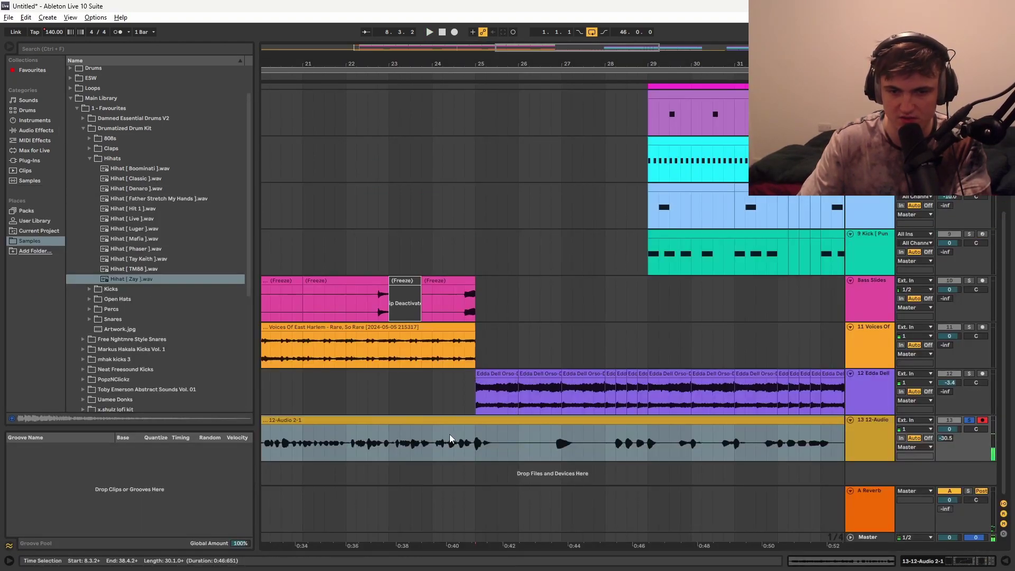
left_click(450, 444)
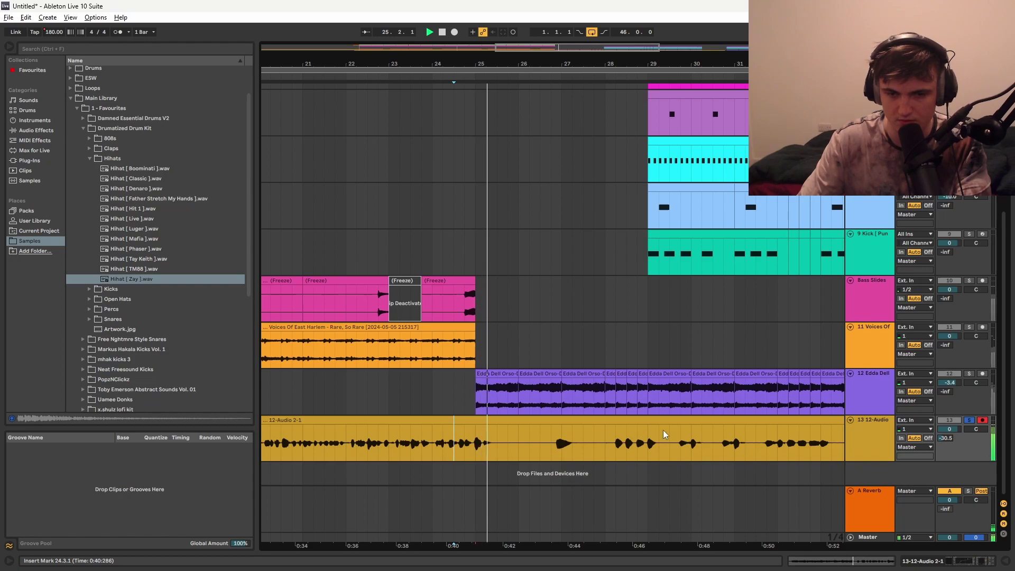
left_click(969, 420)
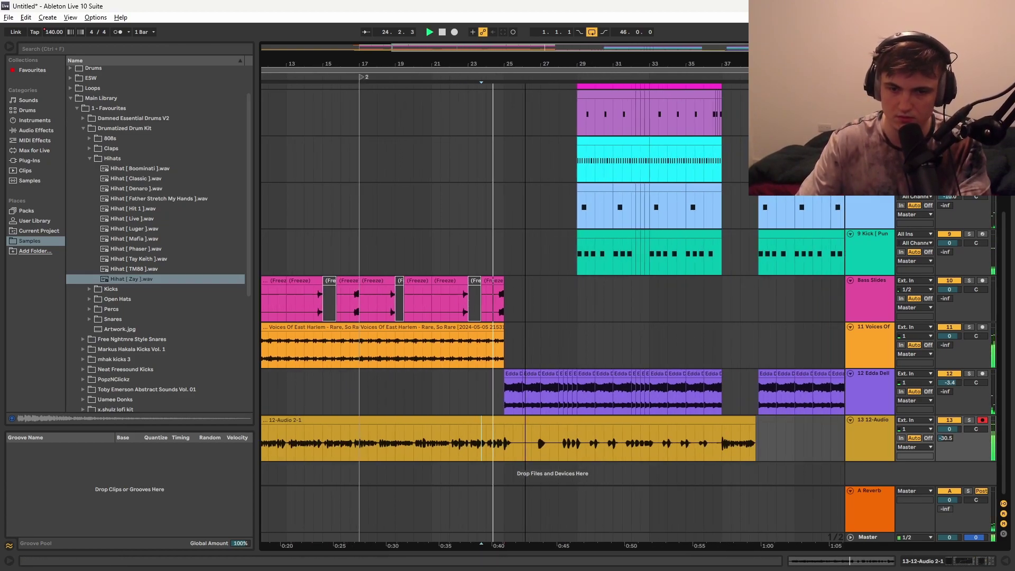
key("ctrl+s")
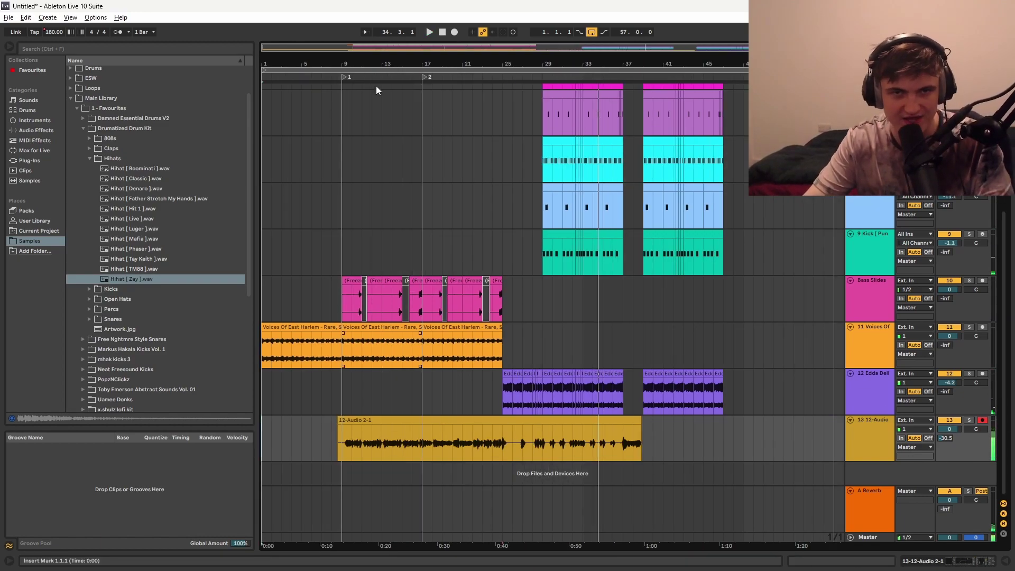
Step: Start arrangement recording of a new take on track 13 from bar 1
left_click(454, 32)
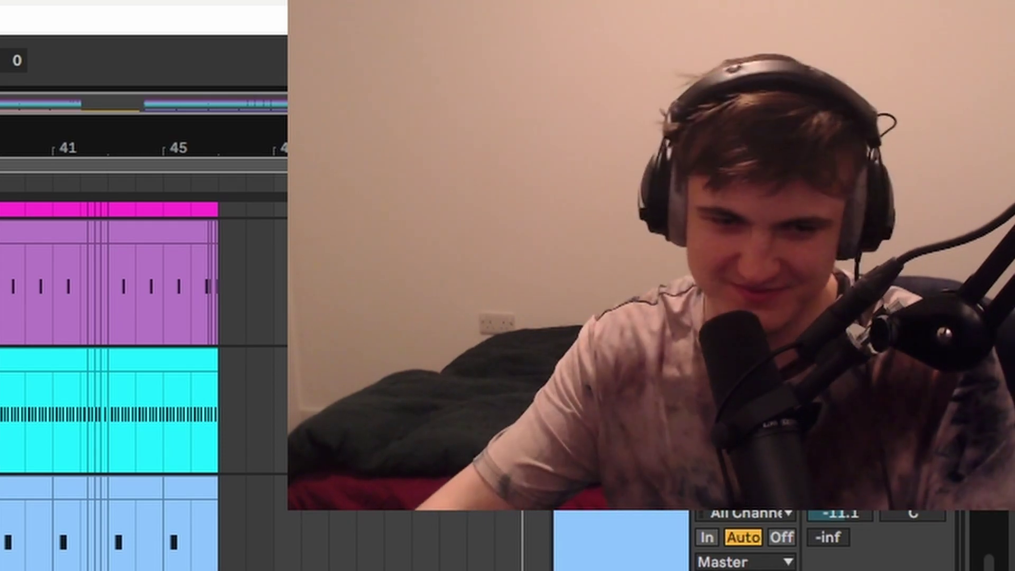
Step: Write the lyric lines 'capping on this beat' and 'like you're capping in the streets'
type("capping on this beat")
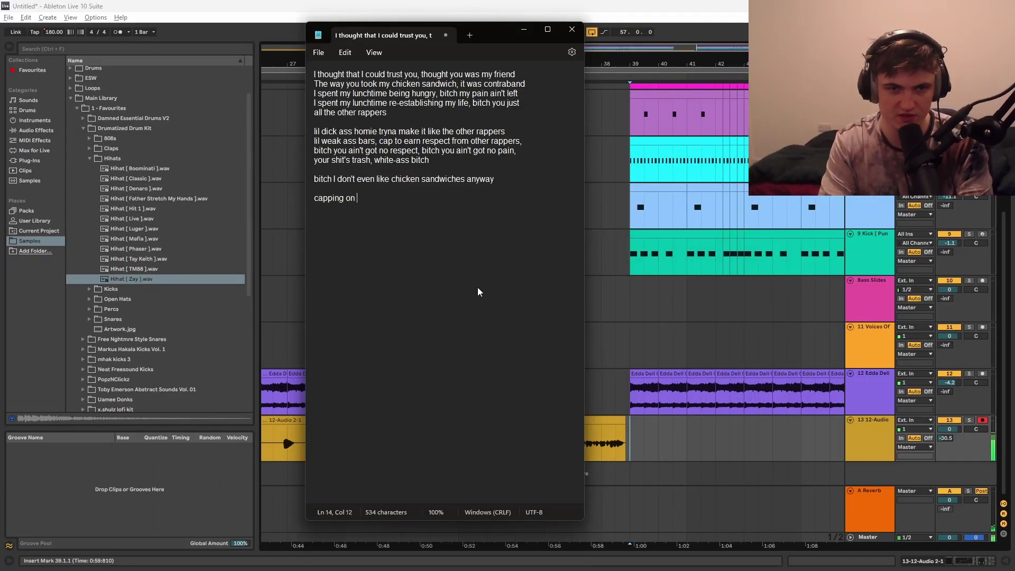
key("Return")
type("like you're ")
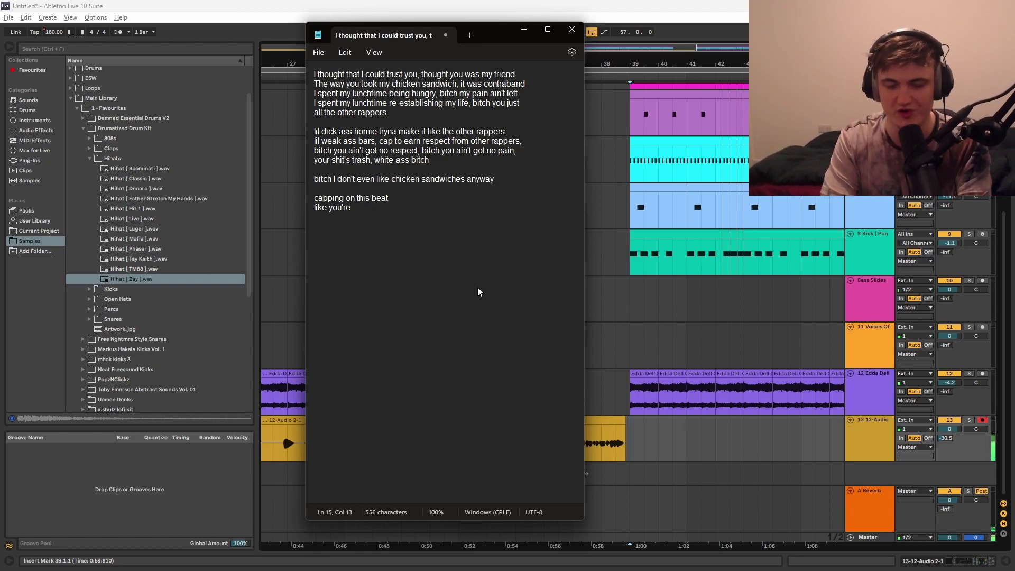
type("capping in the streets")
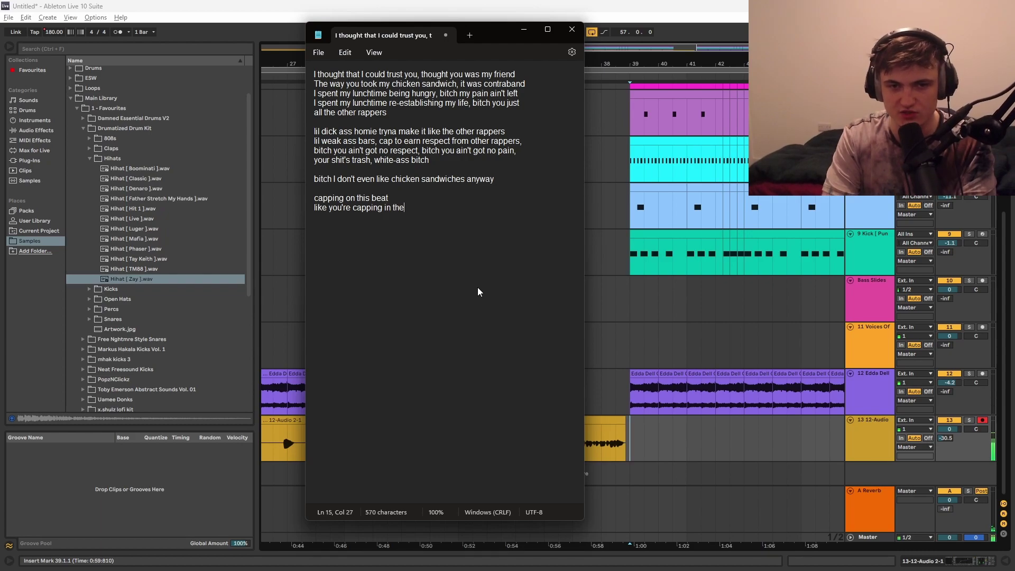
key("Return")
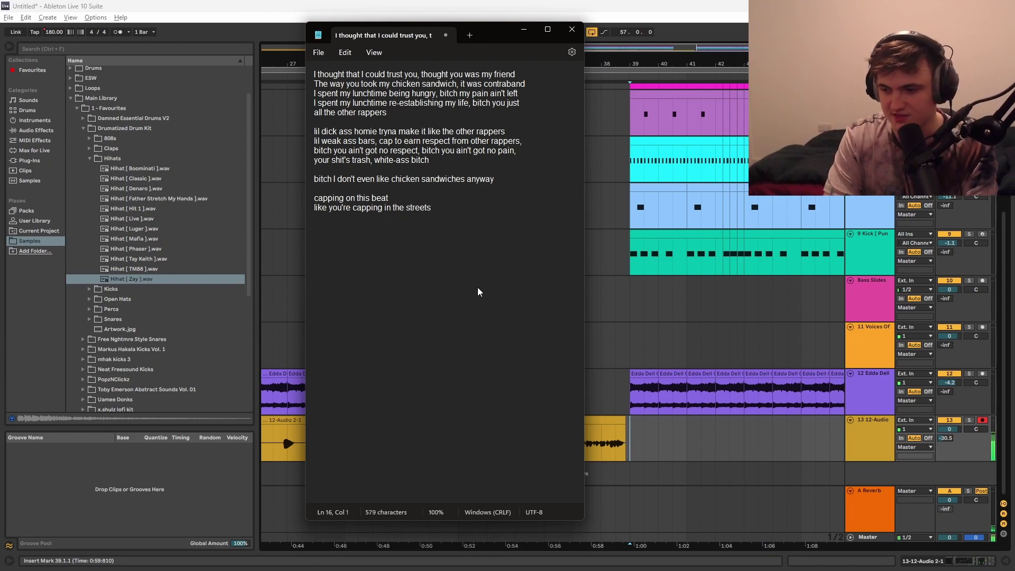
Step: Play the beat in Ableton from bar 39 to audition it, then stop playback
key("alt+Tab")
key("space")
key("alt+Tab")
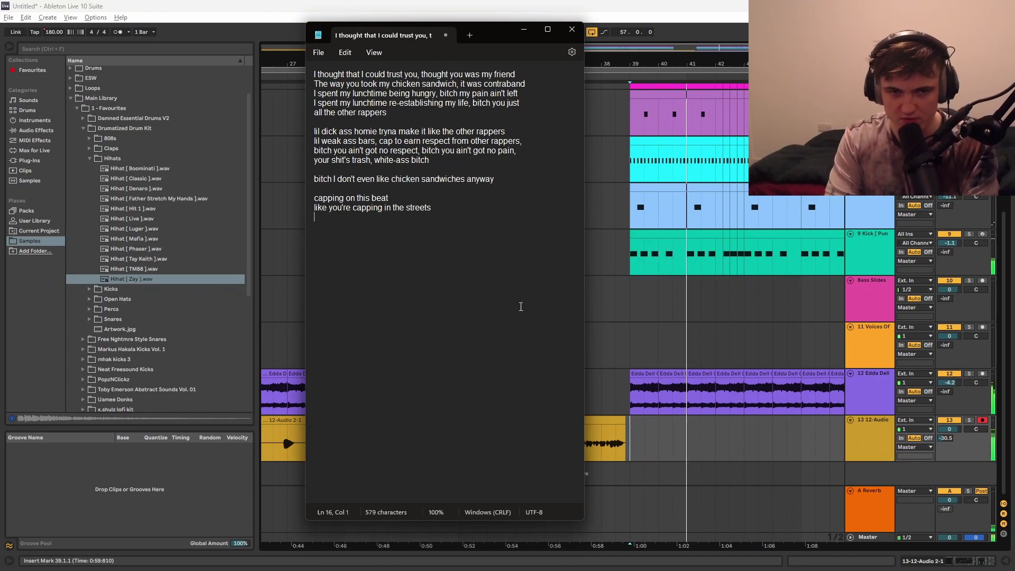
left_click(651, 315)
key("space")
key("alt+Tab")
Step: Add the lyric lines 'this the music industry' and 'fuck keeping it pg'
type("this the music industry")
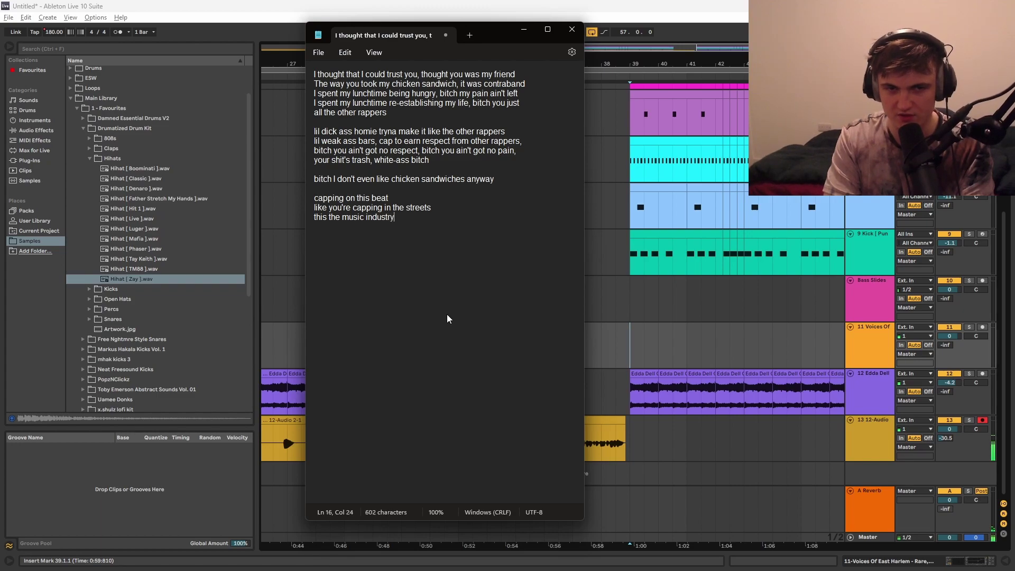
key("Return")
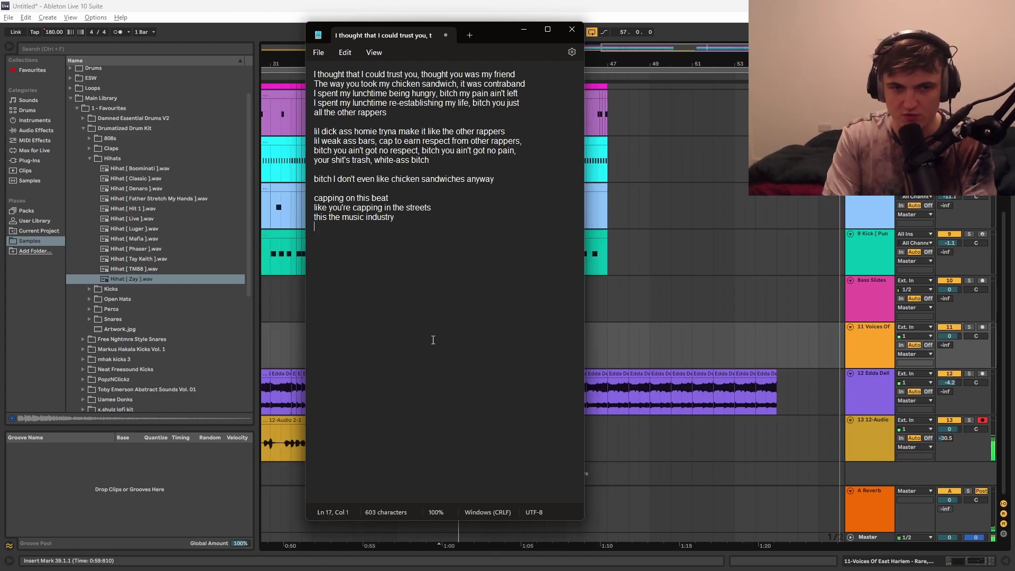
type("fuck ")
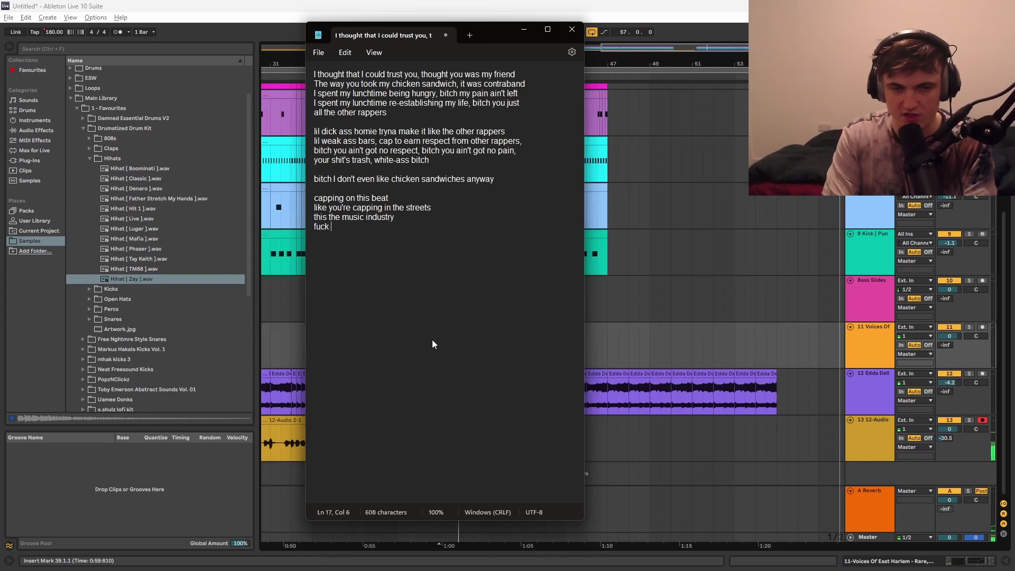
type("keeping it pg")
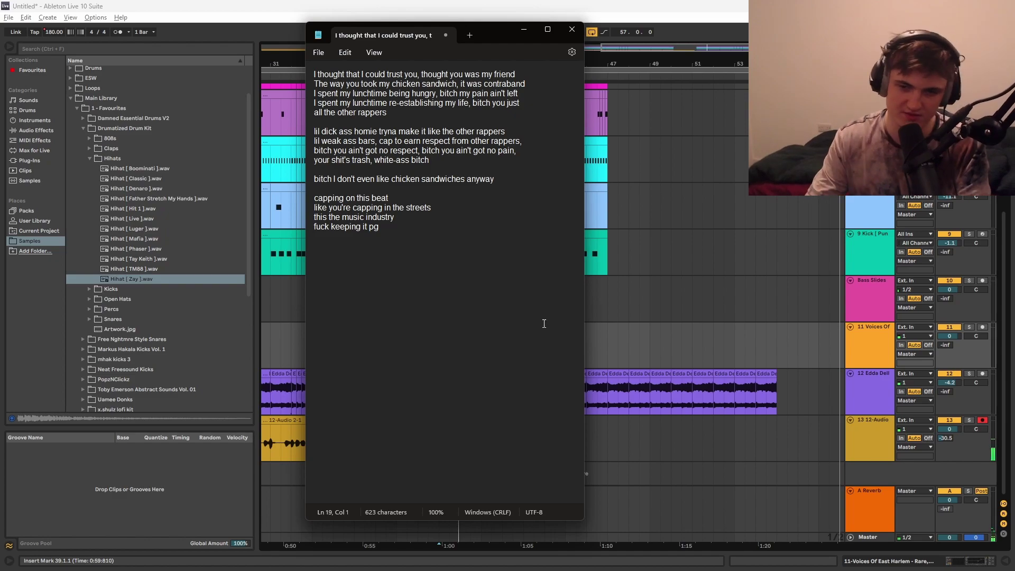
Step: Move Ableton's playback start to bar 37, then to bar 38, between lyric checks
key("alt+Tab")
left_click(400, 332)
key("alt+Tab")
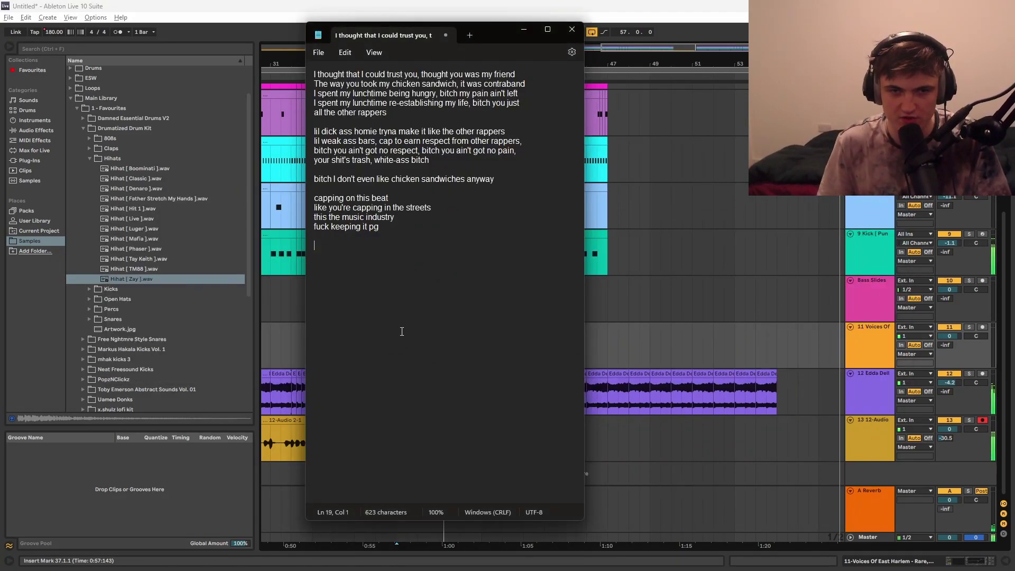
key("alt+Tab")
left_click(416, 344)
key("alt+Tab")
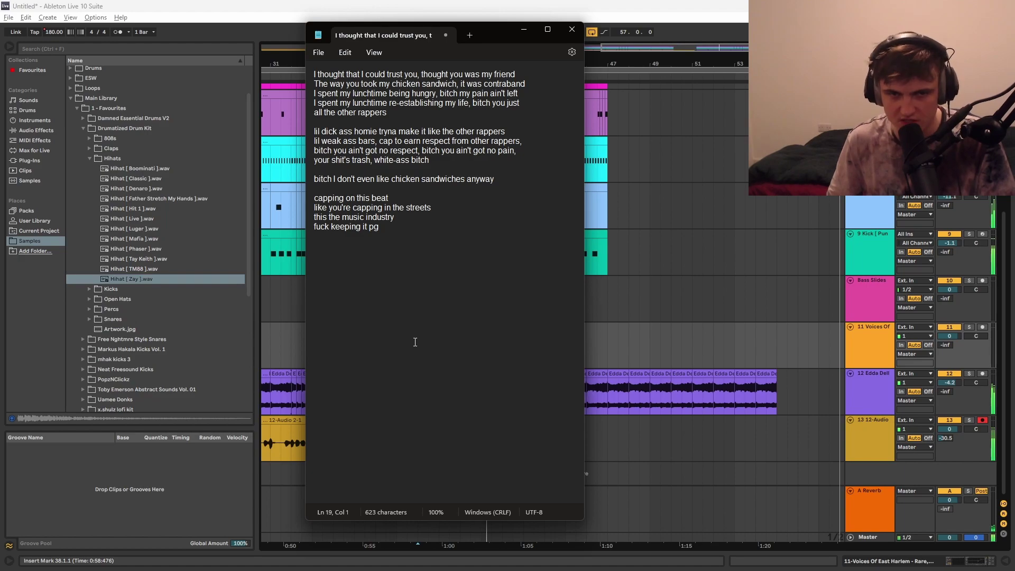
Step: Replay the beat from bar 39, then move the playback start back to bar 38
key("alt+Tab")
left_click(458, 325)
key("alt+Tab")
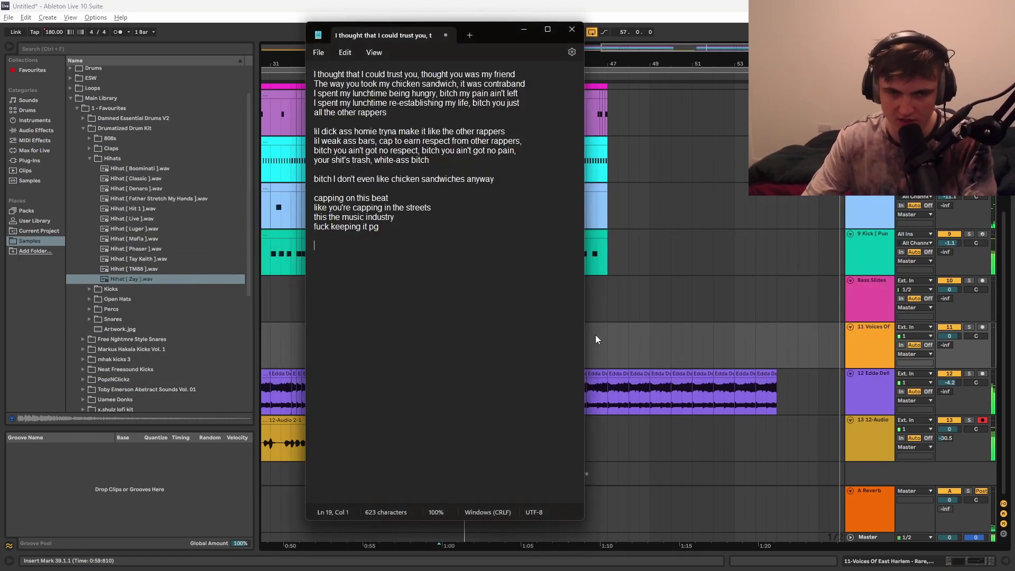
key("alt+Tab")
key("space")
key("space")
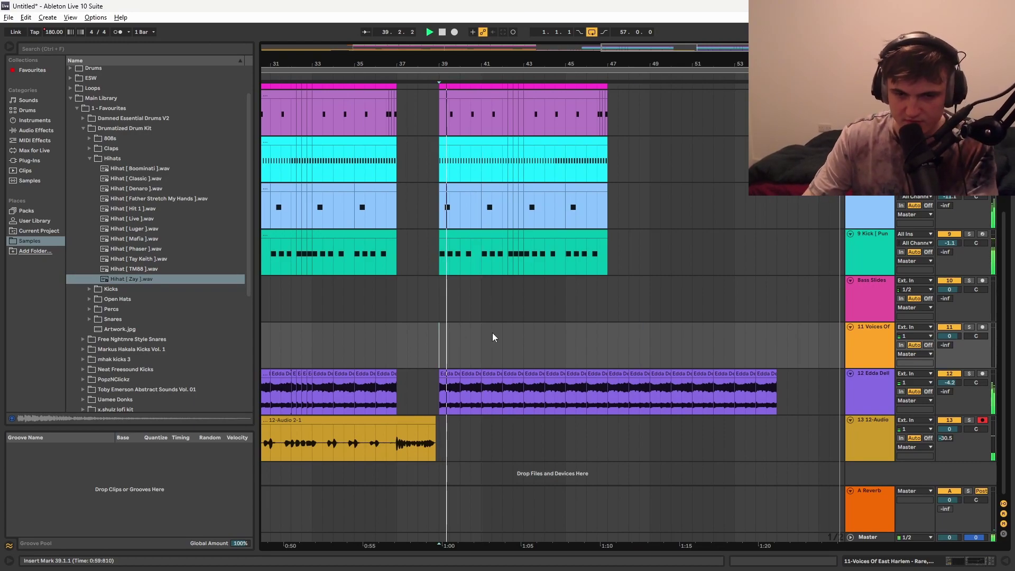
left_click(418, 327)
key("alt+Tab")
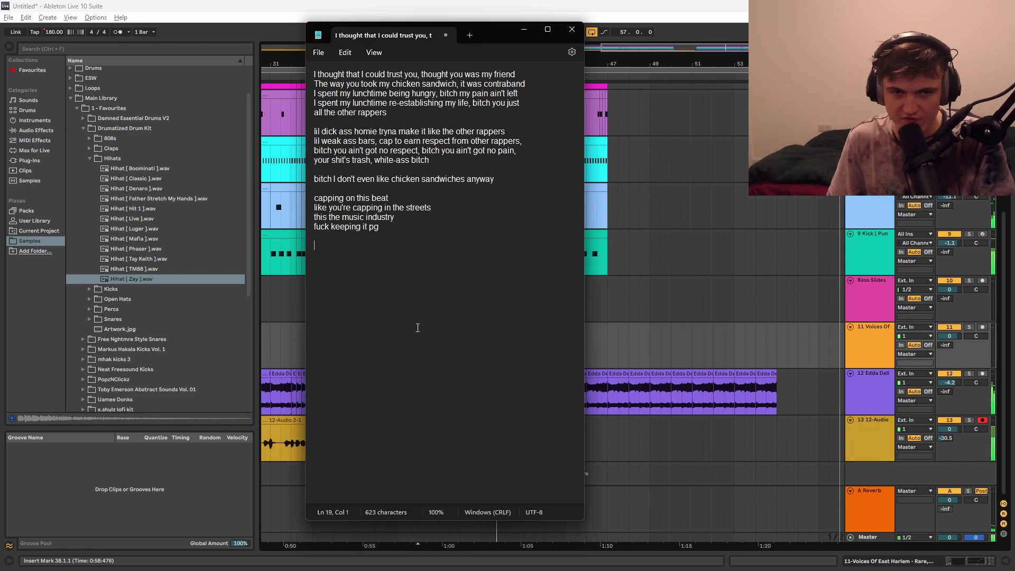
Step: Set the playback start at bar 42 and write the lyric 'fuck making this shit rhyme'
key("alt+Tab")
left_click(501, 346)
key("alt+Tab")
key("BackSpace")
type("fuck making this sh")
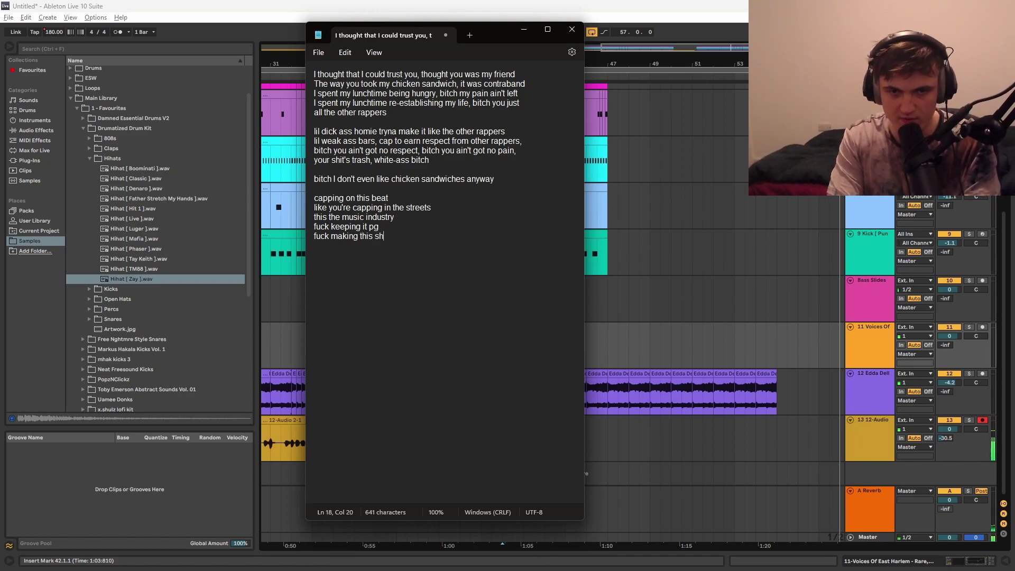
type("it rhyme")
key("Return")
Step: Add the lines 'fuck you, you piece of shit' and 'fuck my sandwich you bitch'
type("fuck you")
key("BackSpace")
type(", you piece of shit")
key("Return")
type("fuck my m")
key("BackSpace")
type("sandwich you bitch")
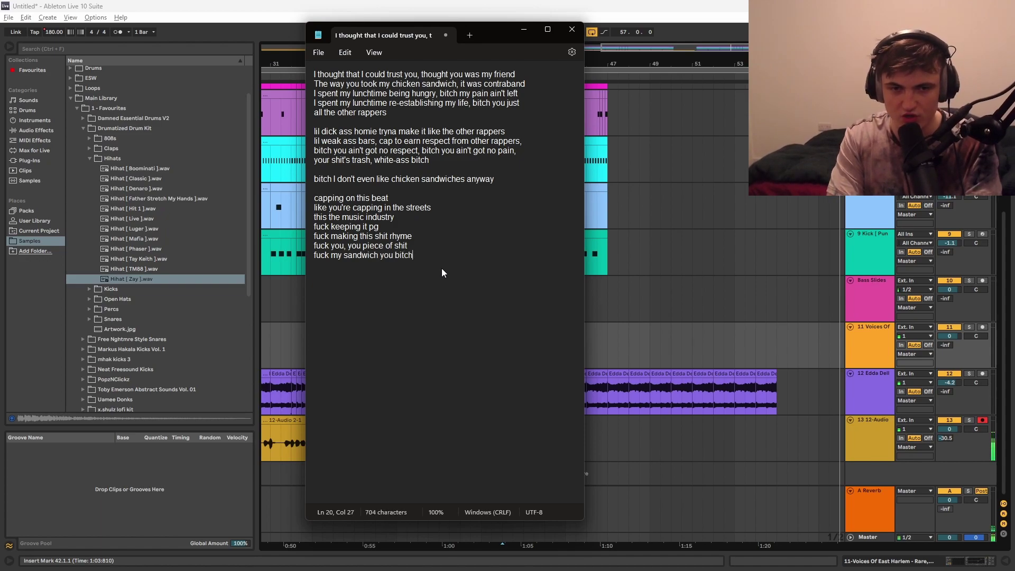
key("Return")
Step: Finish with 'fuck your weak-ass goddamn hairline', the balding-man line, and 'oh damn'
type("fuck ")
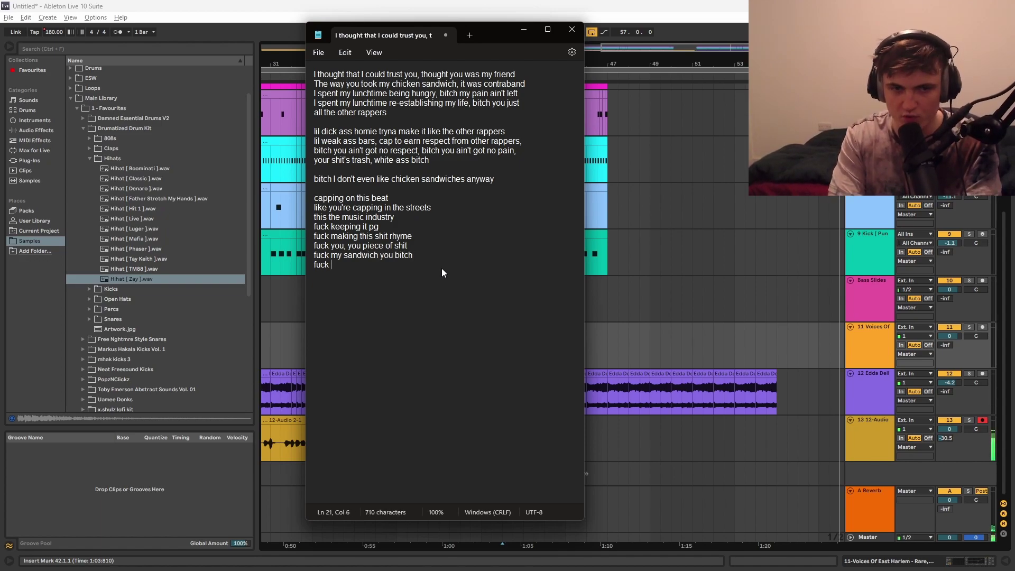
type("your weak-ass ")
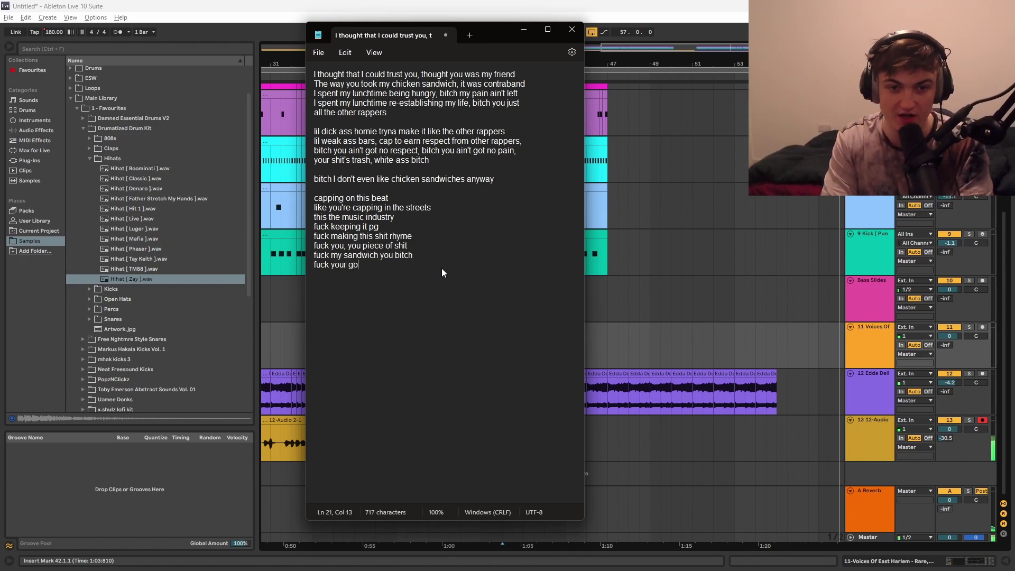
type("goddam")
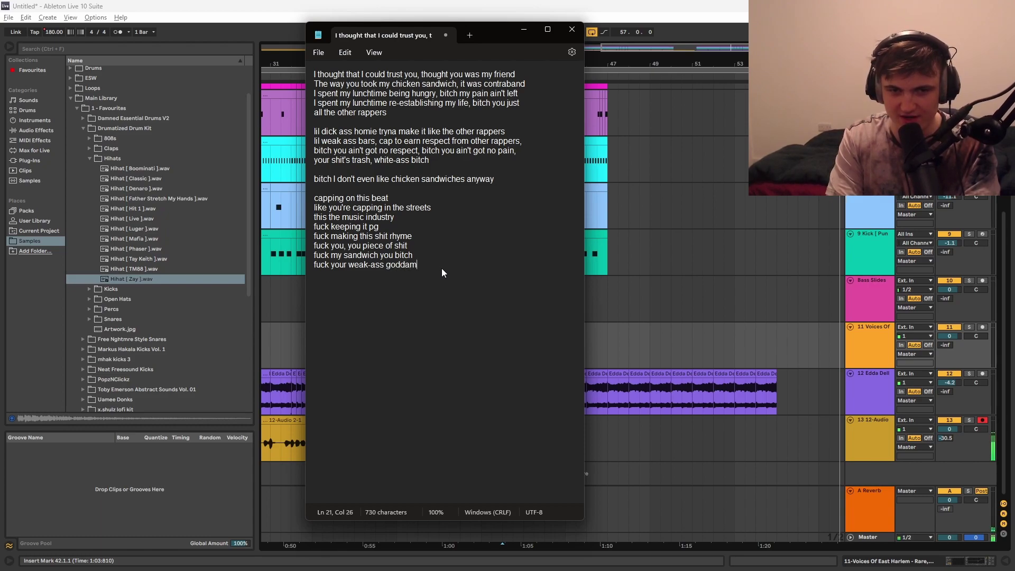
type("n hairline")
key("Return")
type("oh shit that's")
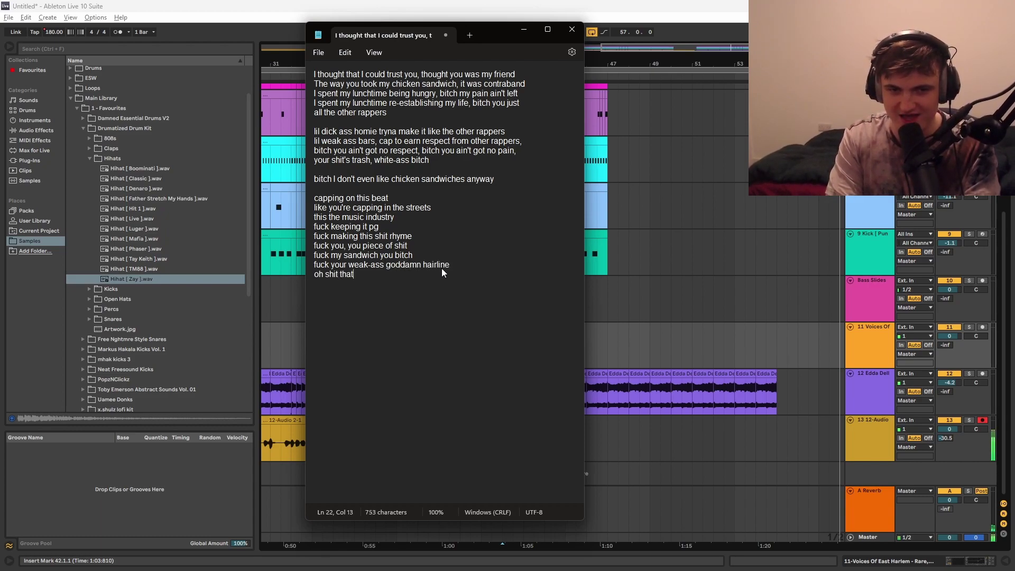
key("BackSpace")
key("BackSpace")
type("shit's baldi")
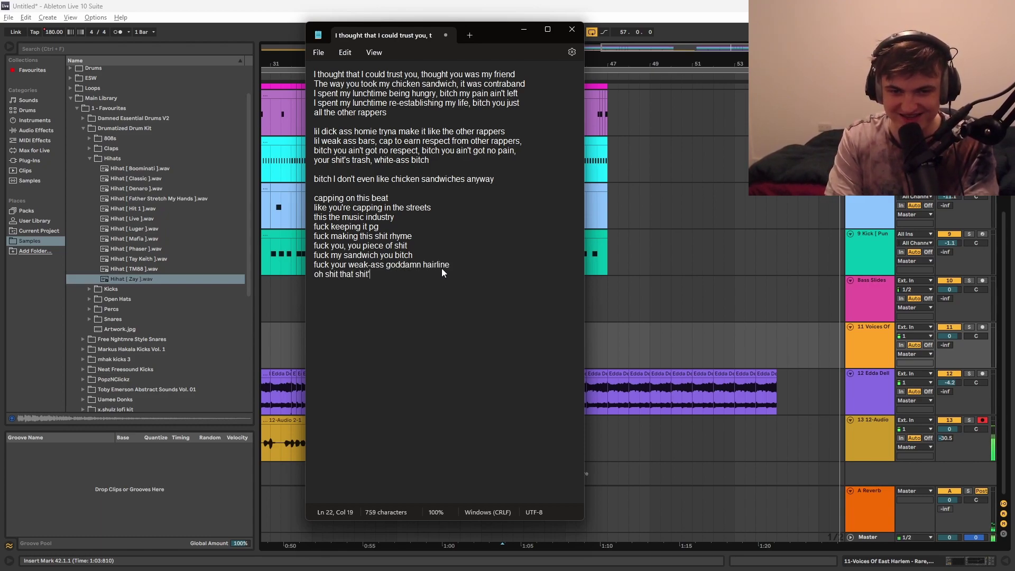
type("ng man")
key("Return")
type("oh damn")
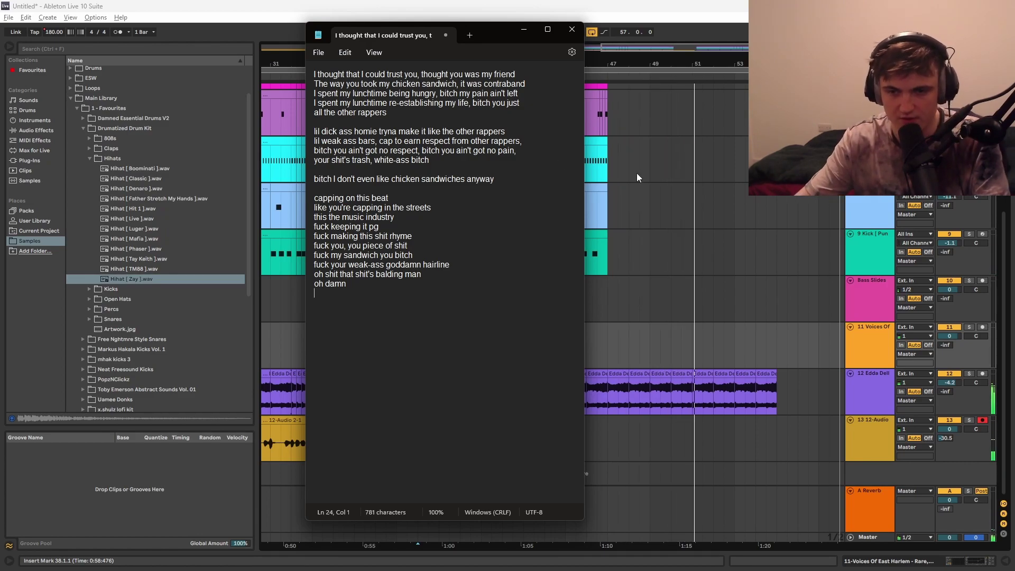
left_click(692, 308)
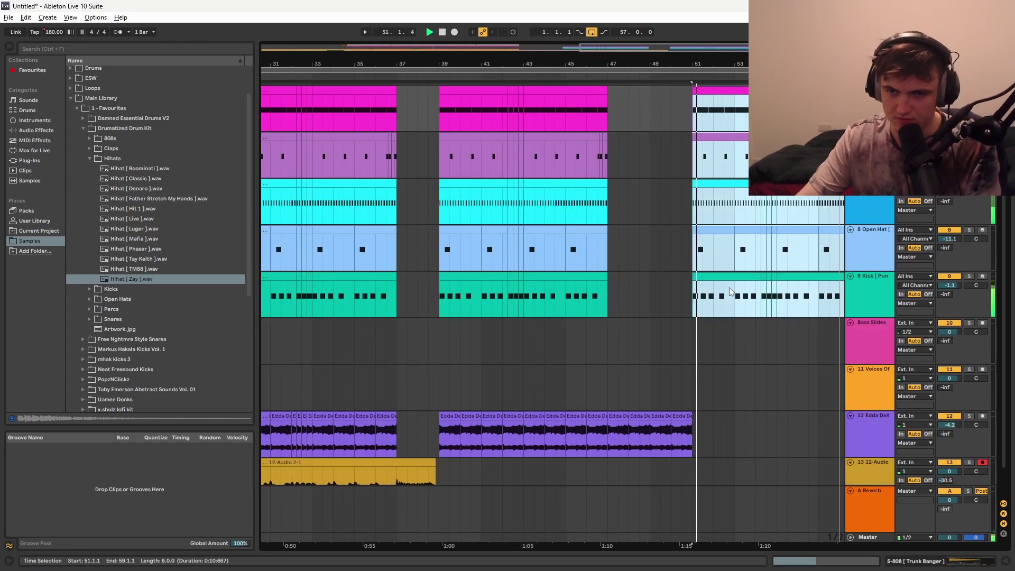
Step: Zoom to bar 51 and delete the second half of the drum clips there
left_click_drag(697, 64, 461, 90)
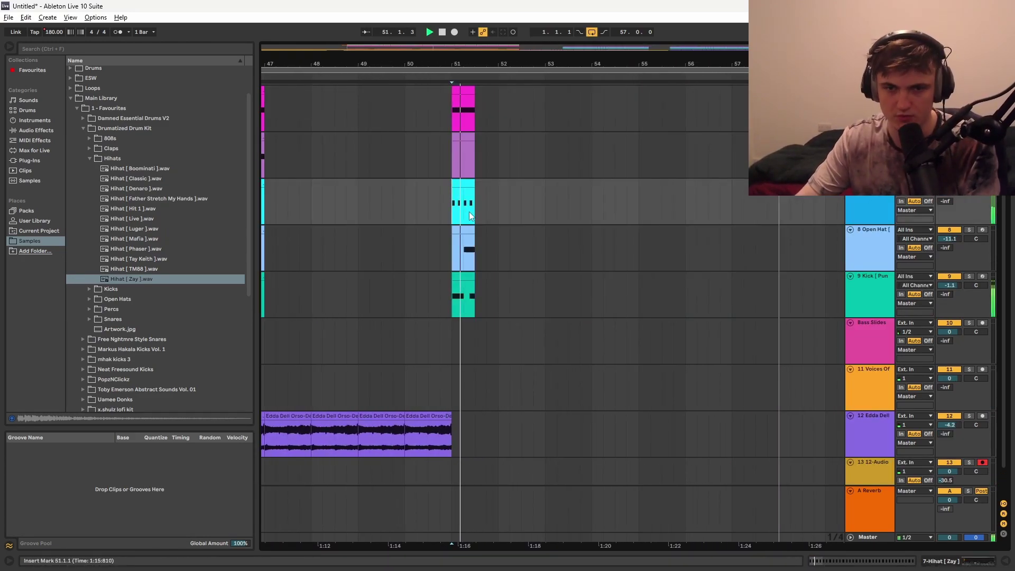
key("space")
left_click_drag(508, 297, 465, 115)
key("Delete")
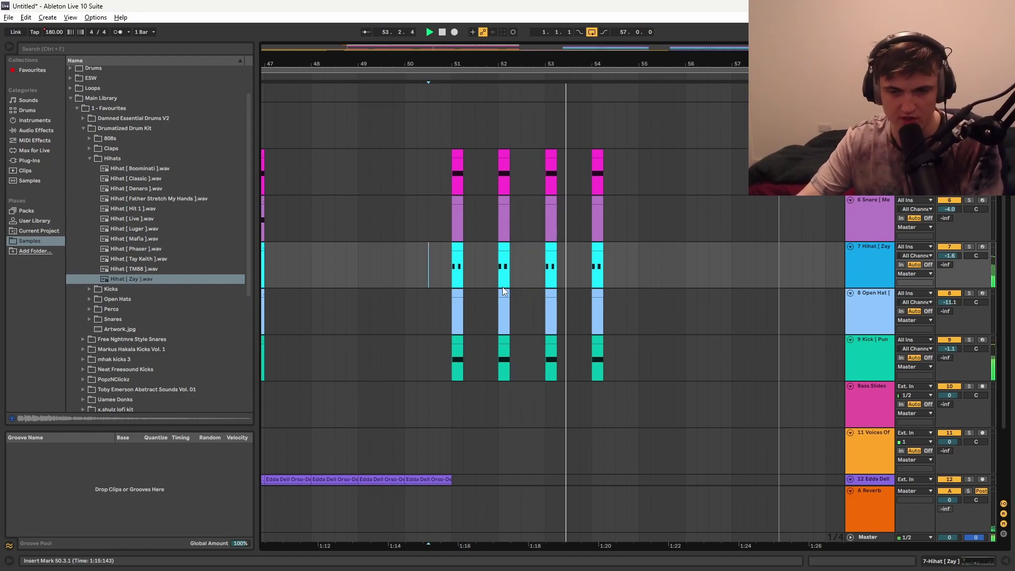
Step: Duplicate the five bar-54 drum clips into a quick roll and play it back
key("space")
left_click_drag(607, 374, 594, 164)
key("ctrl+d")
key("ctrl+d")
key("ctrl+d")
left_click(577, 292)
key("space")
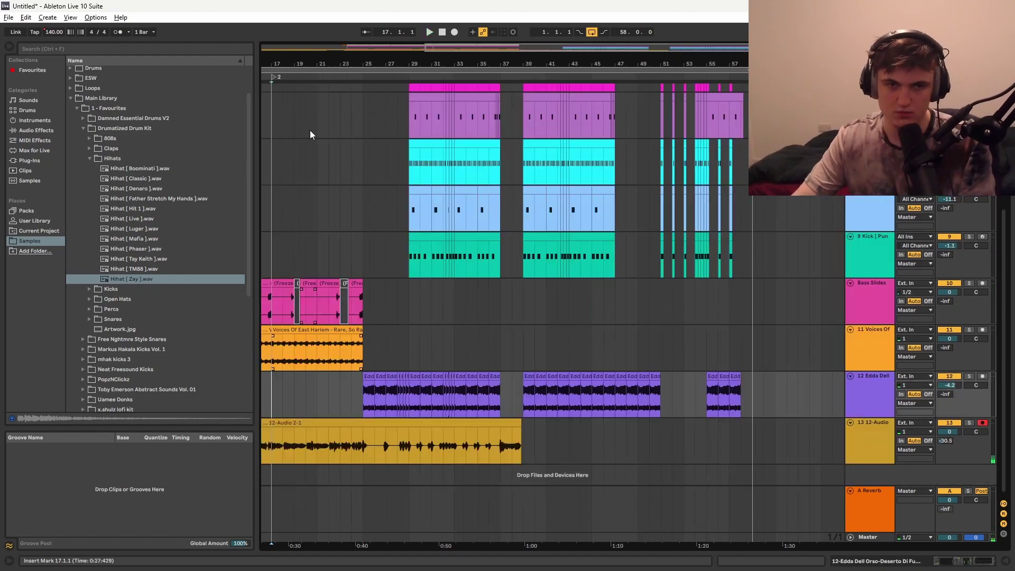
Step: Bring the song's start into view, cancel saving the set, and switch to Session view
left_click_drag(322, 64, 491, 63)
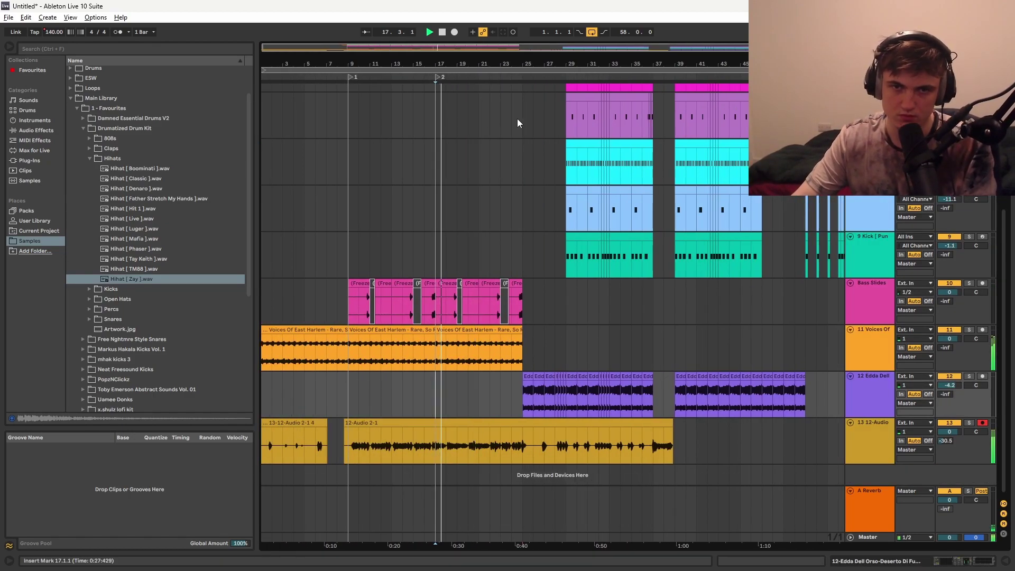
key("ctrl+s")
left_click(622, 397)
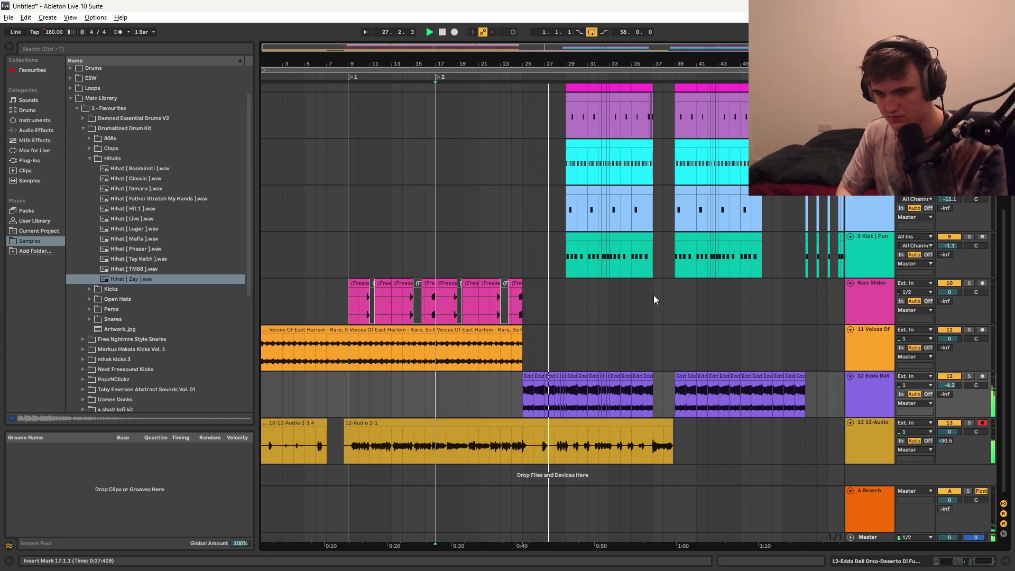
key("Tab")
Step: Collapse the detail panel, return to Arrangement view, and bring the Notepad lyrics forward
left_click_drag(610, 255, 598, 424)
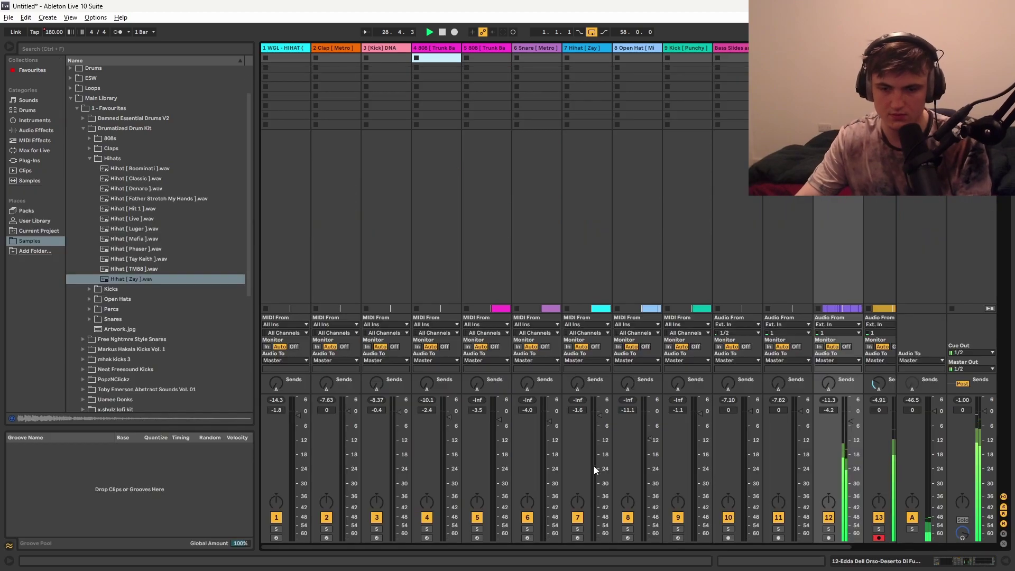
key("Tab")
left_click(566, 564)
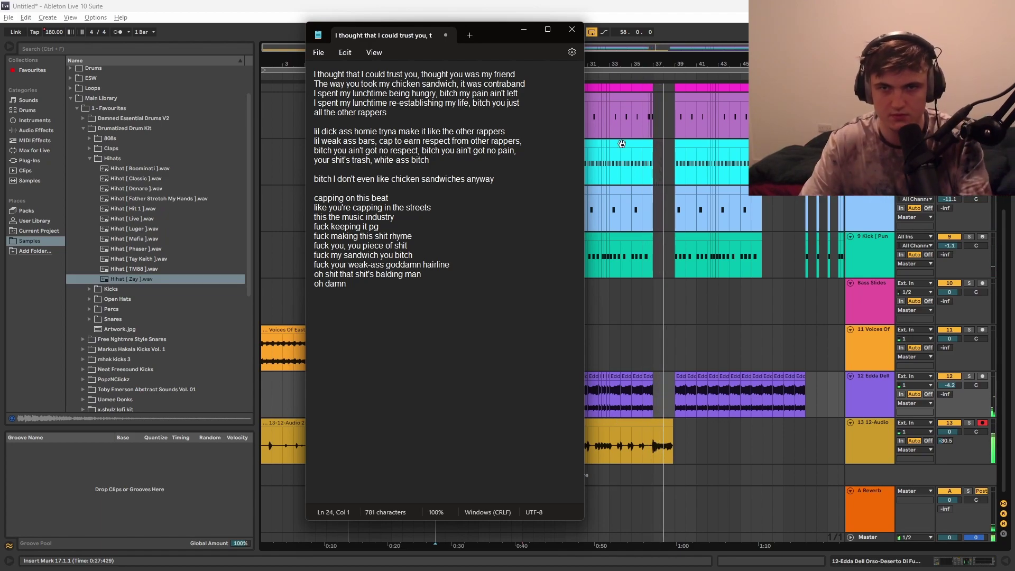
Step: Record a vocal take on track 13 from bar 38 while reading the lyrics, then close Notepad
left_click_drag(497, 33, 379, 43)
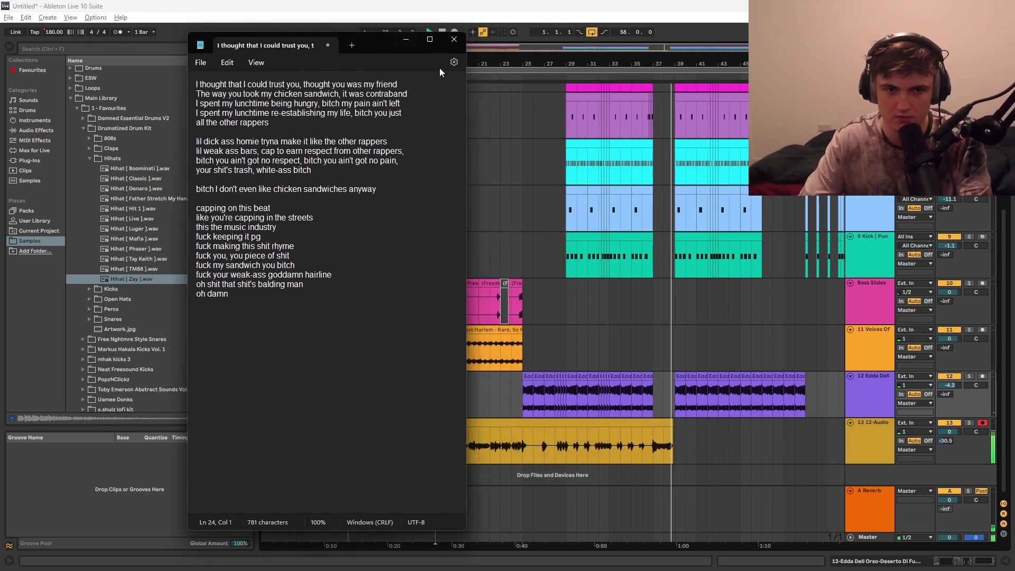
left_click(662, 332)
key("alt+Tab")
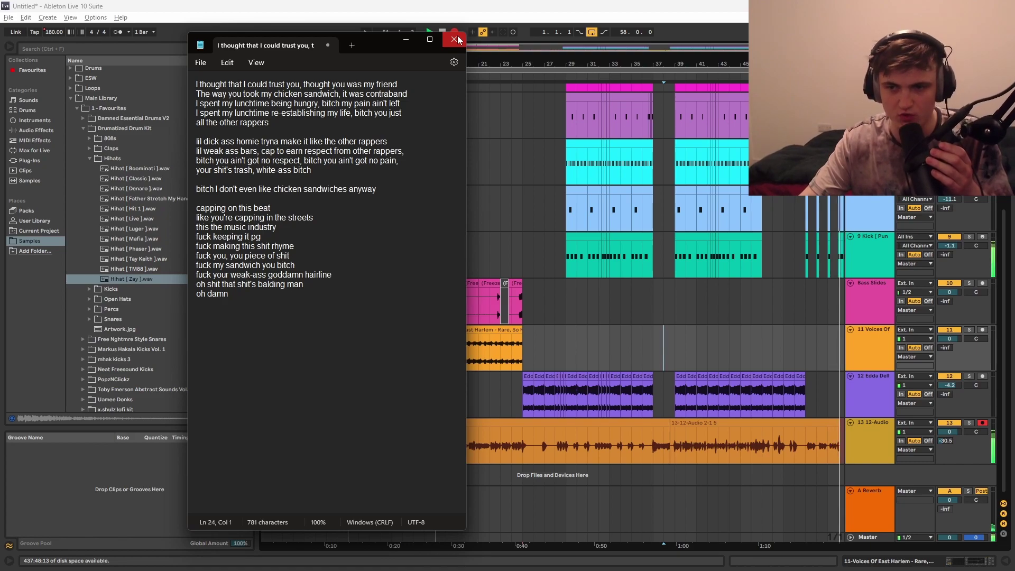
left_click(455, 38)
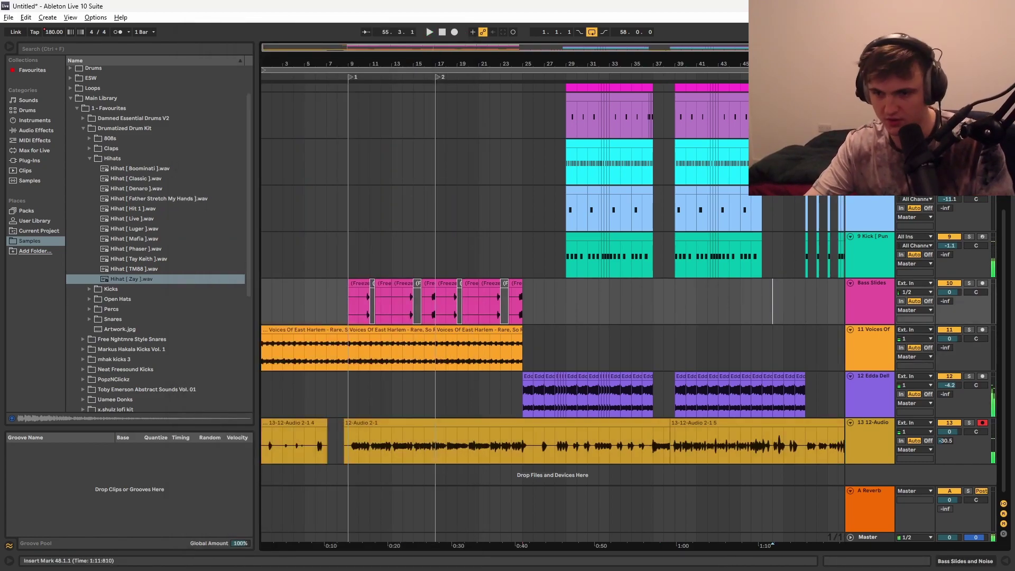
Step: Duplicate the bar-51 vocal clip into bar 52, record a new take from bar 53, and zoom to bars 50–59
left_click_drag(527, 450, 477, 449)
key("ctrl+d")
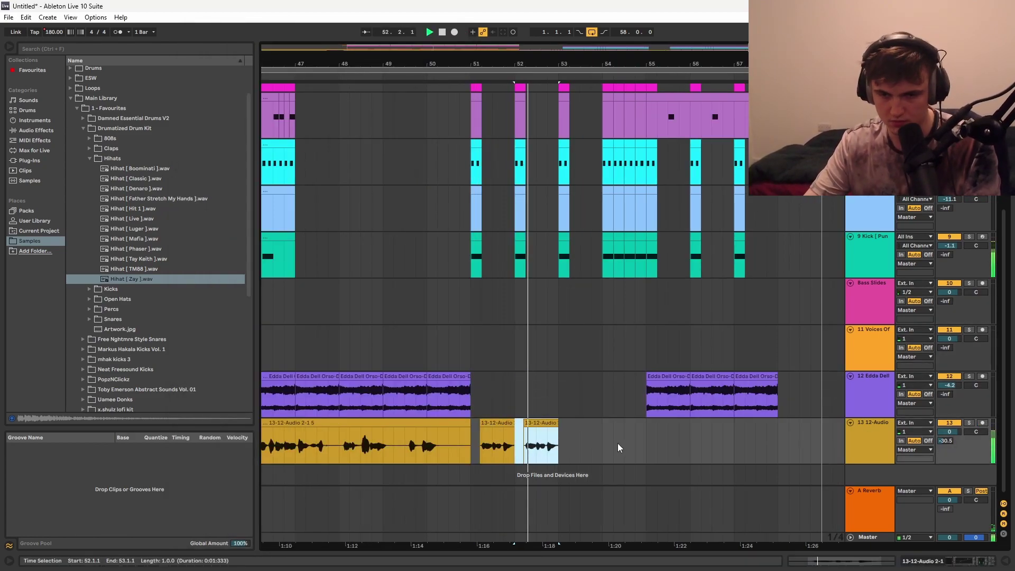
key("F9")
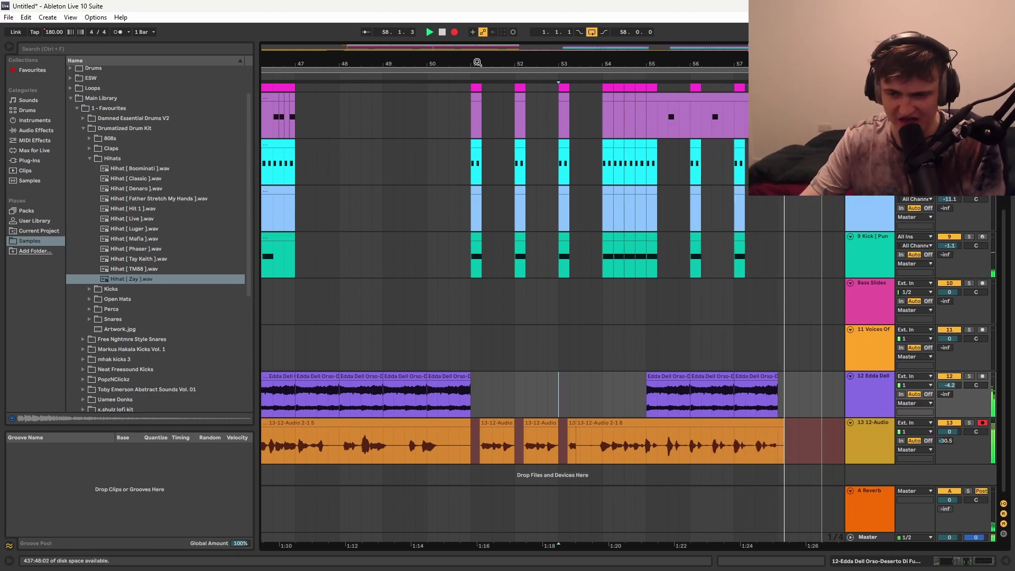
key("space")
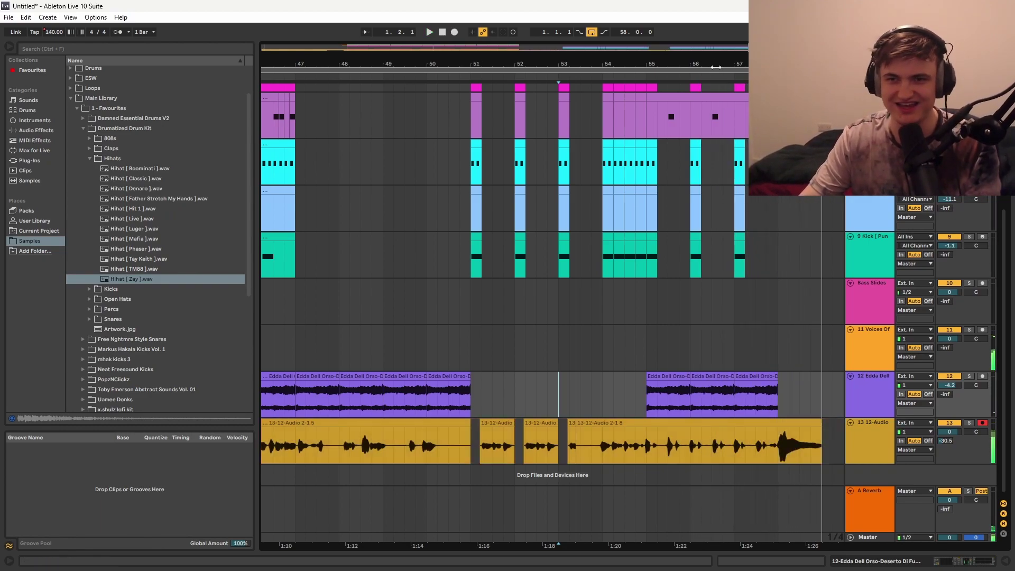
scroll(687, 159, "down", 5)
key("plus")
key("plus")
key("plus")
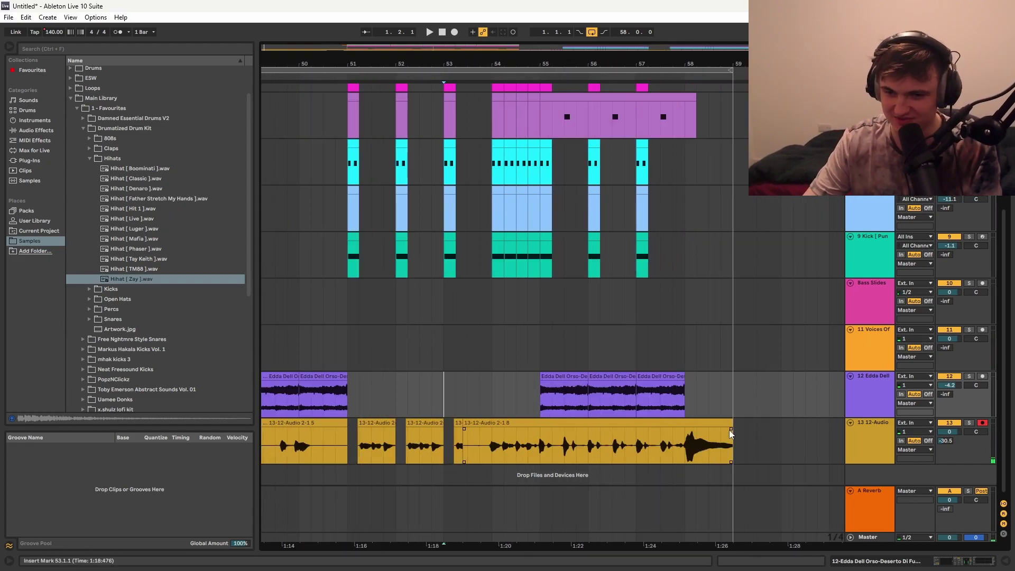
left_click(728, 429)
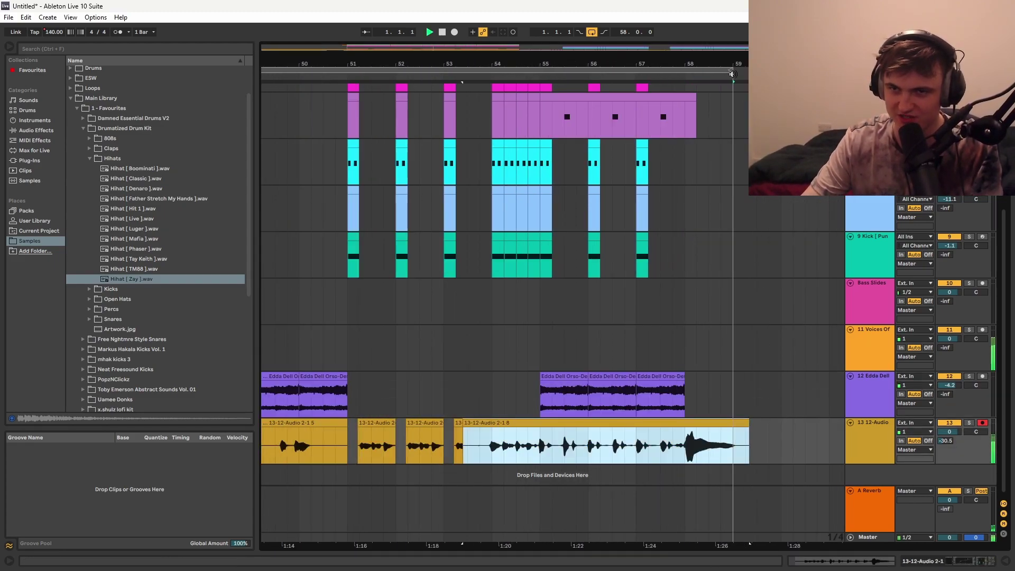